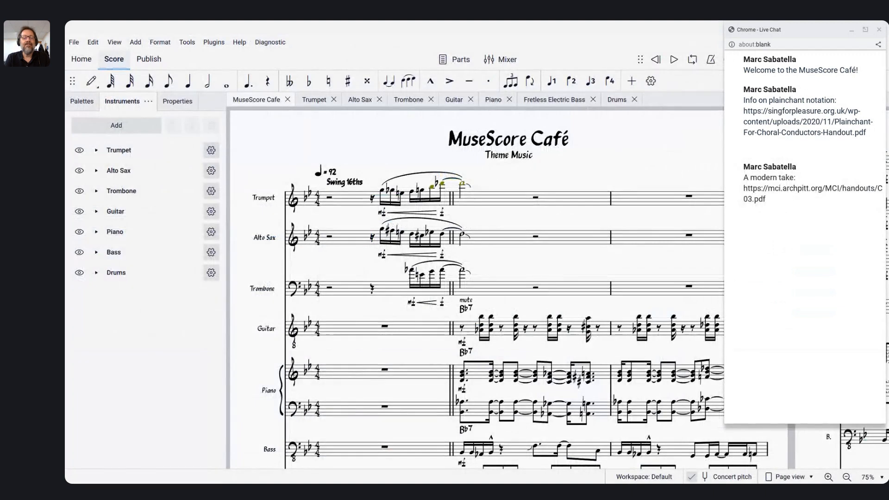
Step: Play back the MuseScore Café theme score from its beginning
click(340, 195)
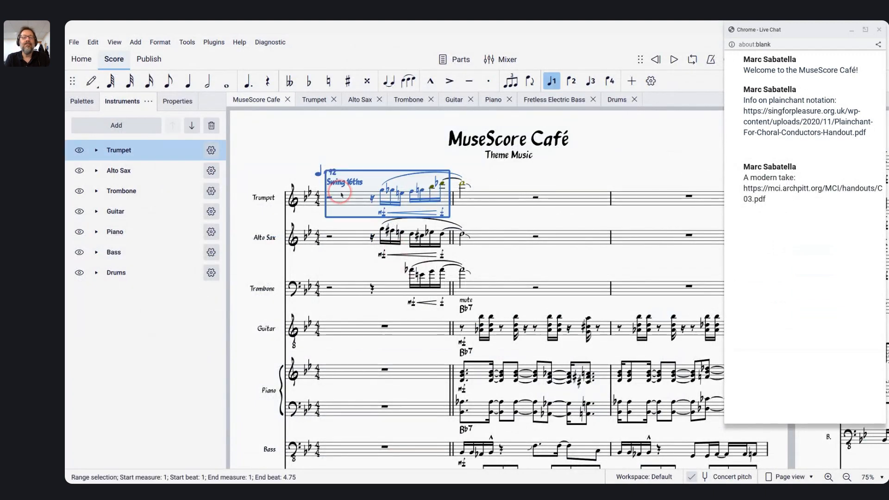
key(ctrl+Home)
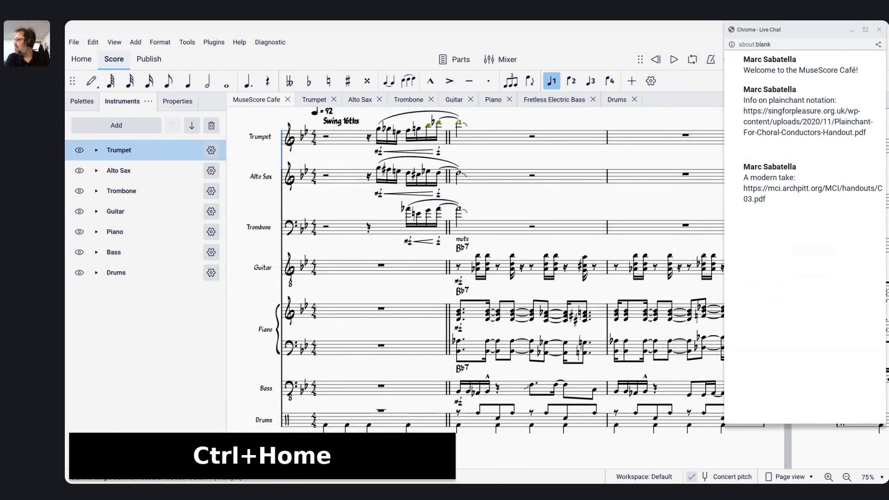
key(space)
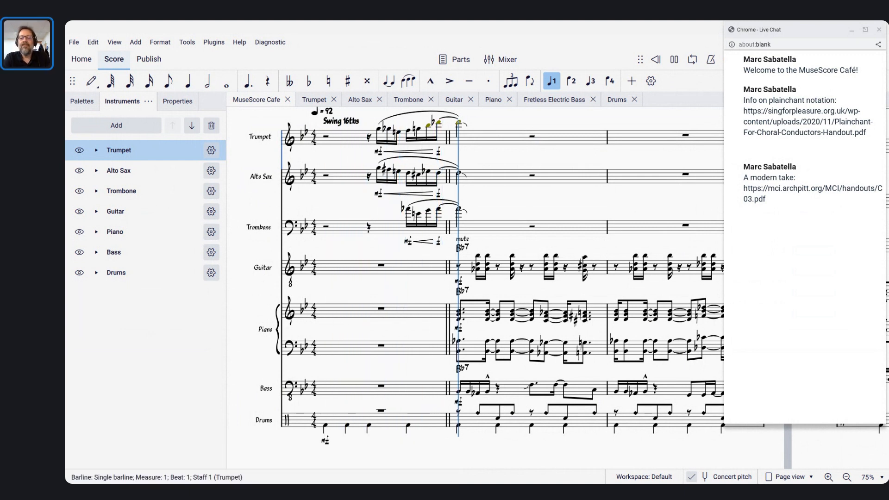
key(XF86AudioLowerVolume)
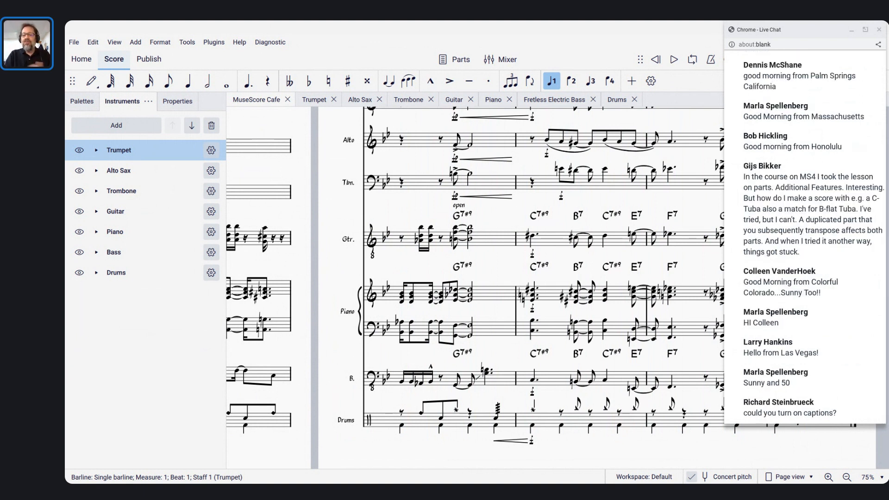
scroll(416, 194, up, 1)
click(402, 137)
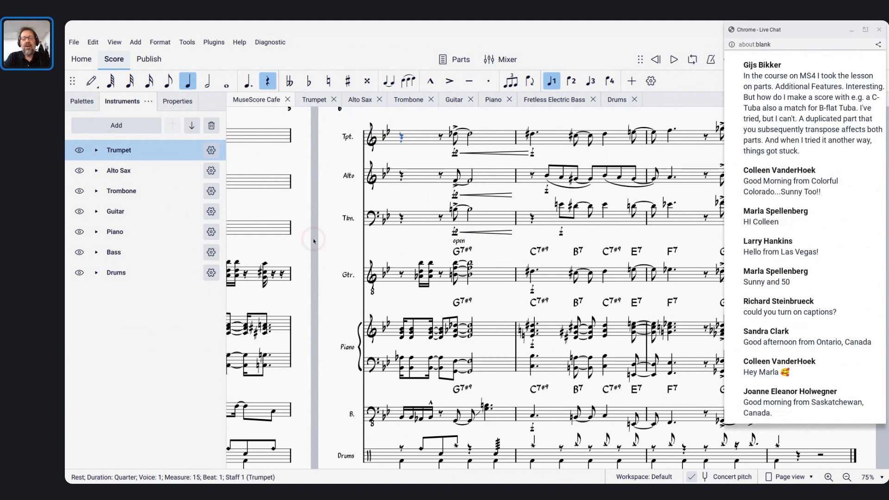
click(301, 218)
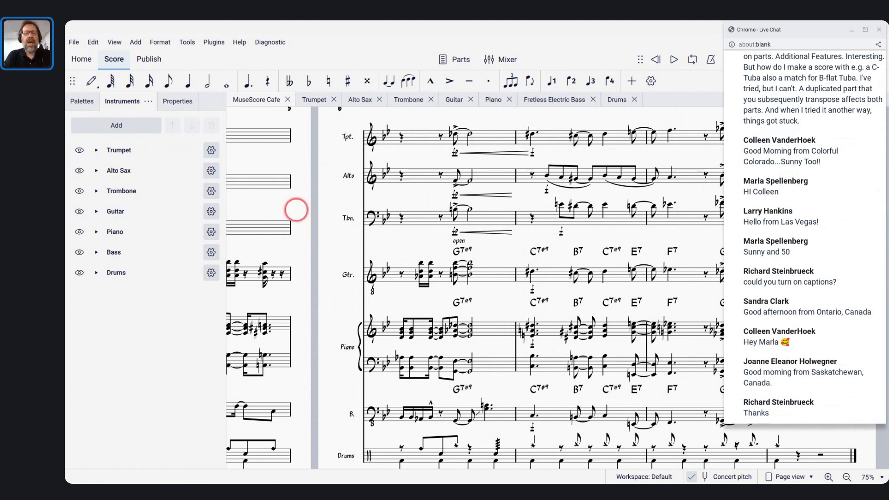
Step: Switch to Chrome and examine the slashed-note example in the modern notation handout and the traditional chant in the plainchant handout
key(alt+Tab)
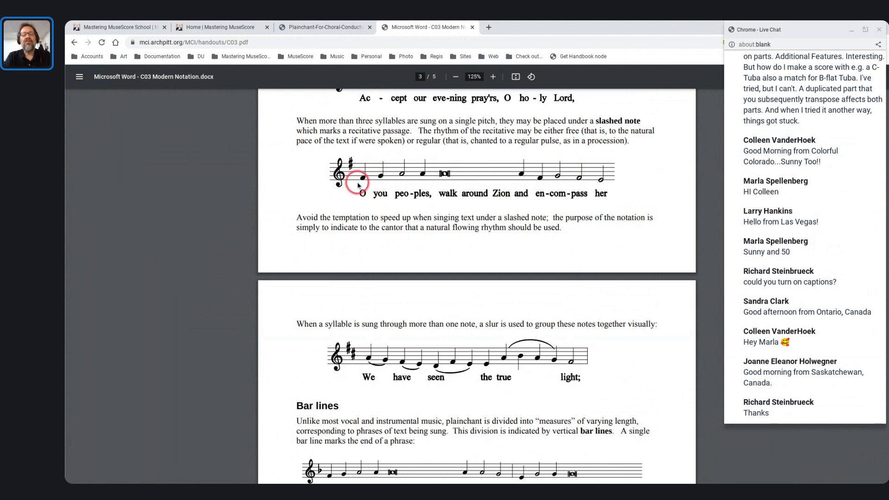
scroll(370, 185, up, 1)
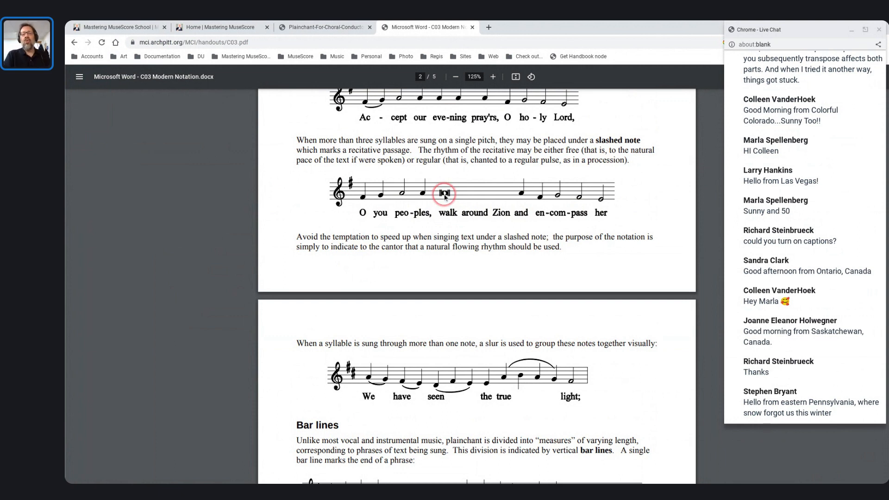
key(ctrl+shift+Tab)
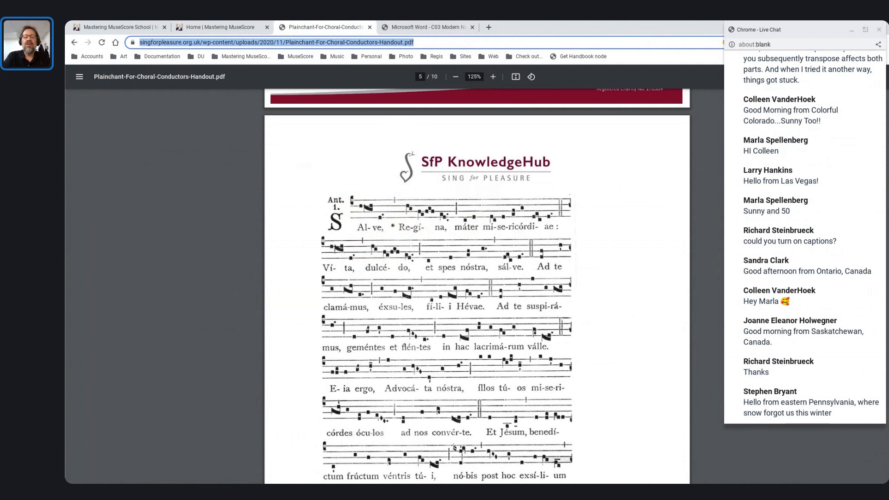
click(403, 28)
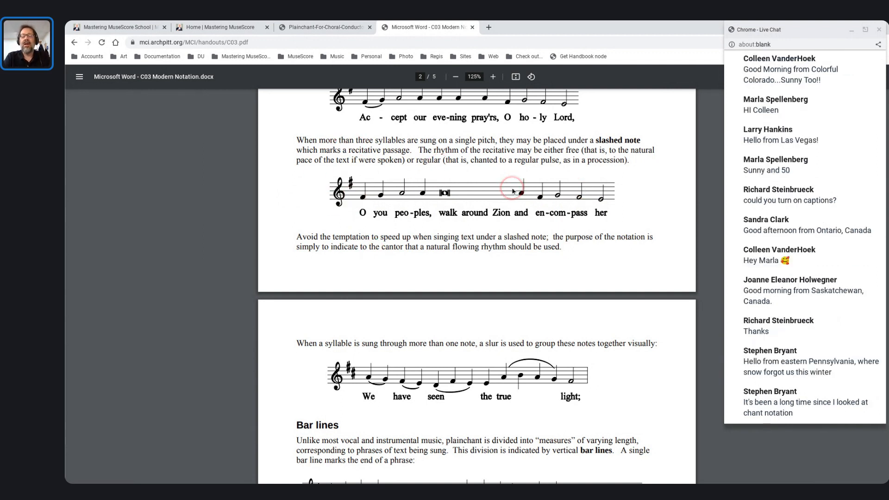
Step: Return to MuseScore and create a new score with a single Alto from the Vocals family
key(alt+Tab)
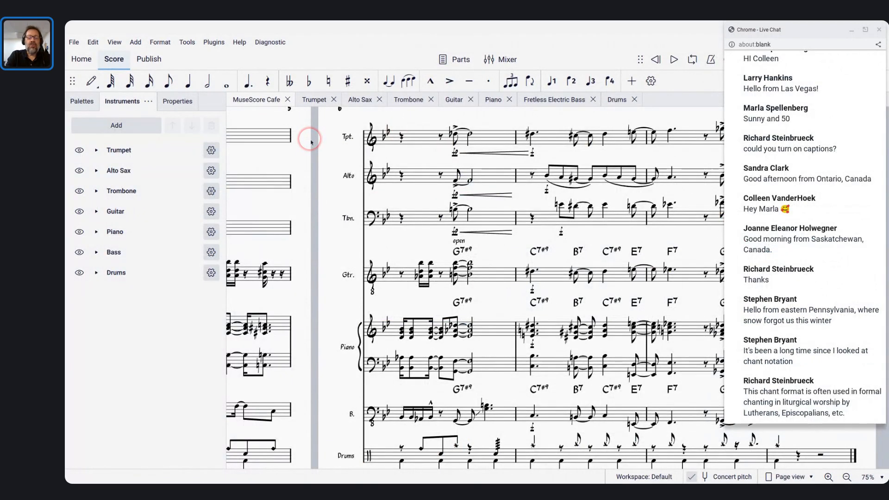
key(ctrl+n)
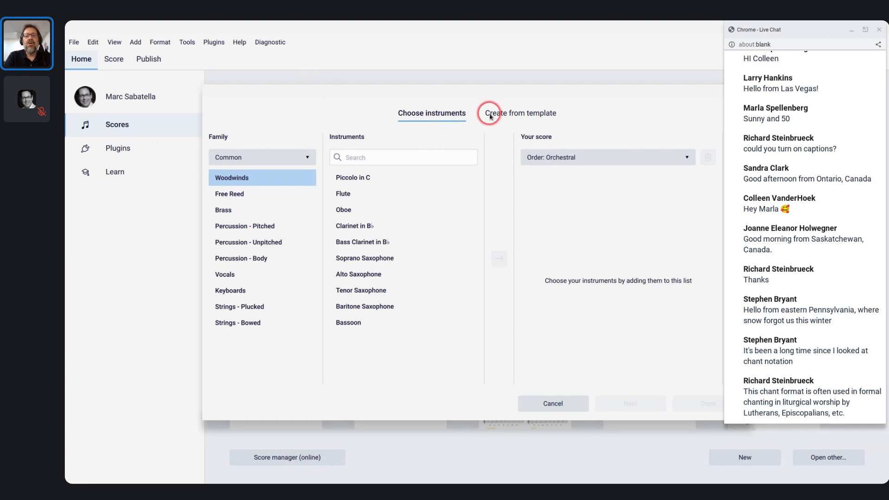
click(490, 114)
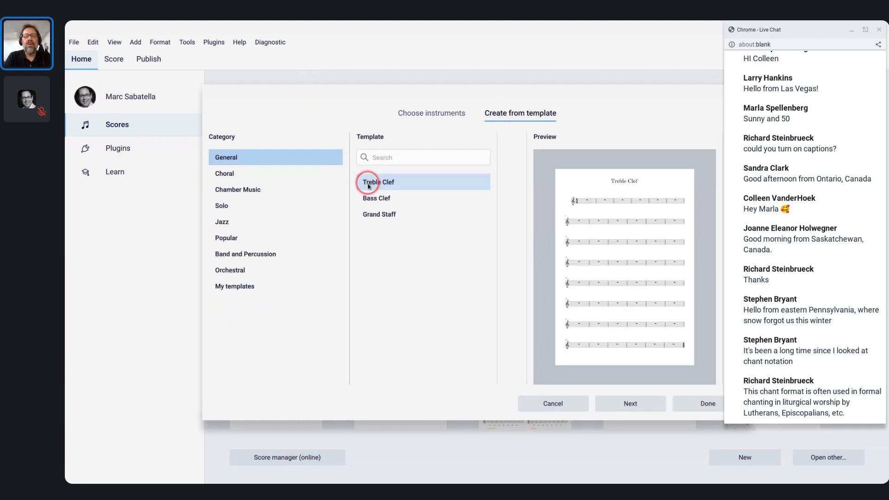
click(400, 115)
click(228, 271)
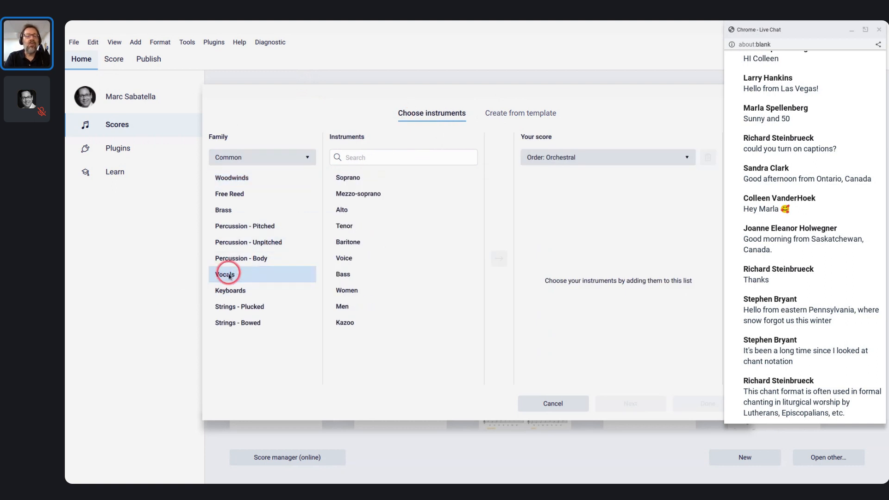
click(362, 199)
click(342, 206)
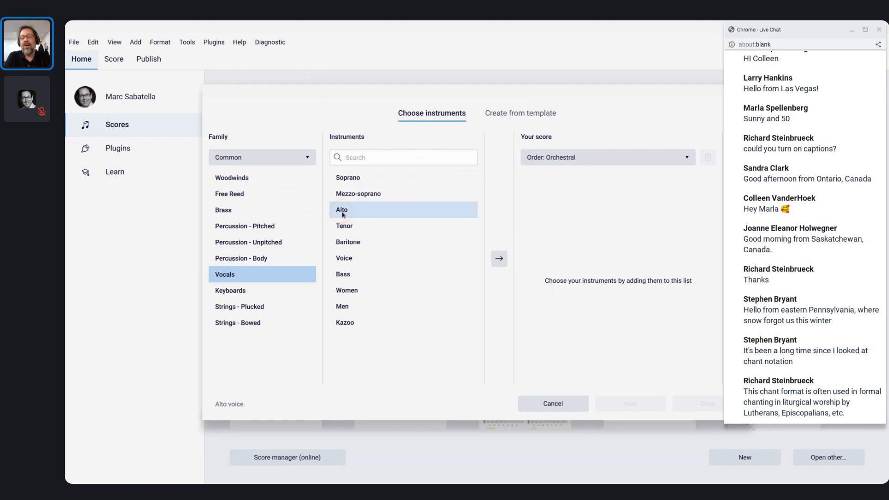
double_click(345, 210)
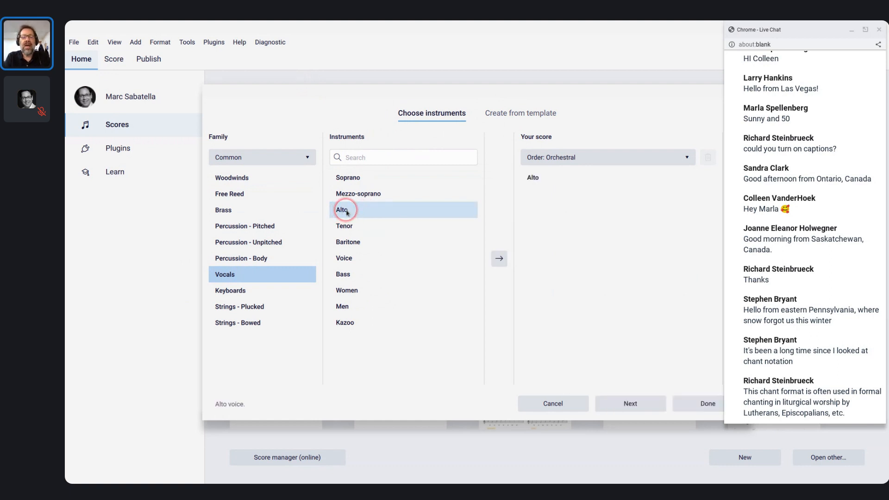
click(679, 403)
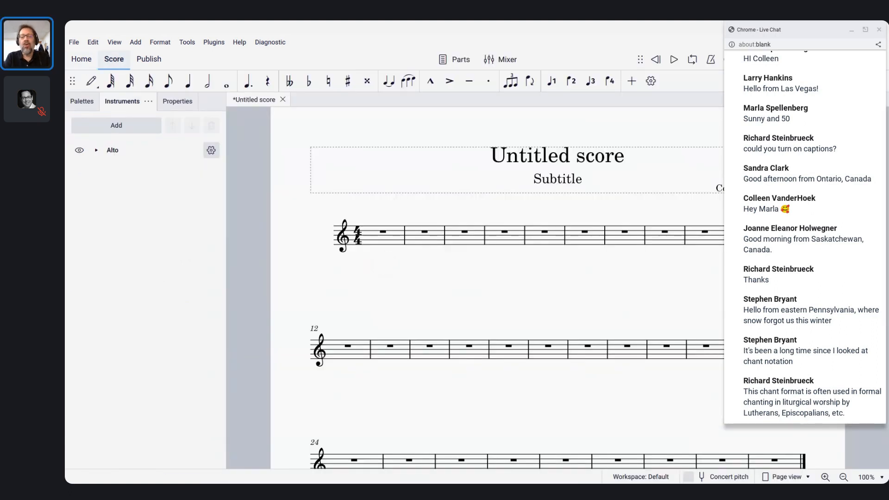
Step: Consult the chant notation handout in the browser again and return to the new score
click(375, 243)
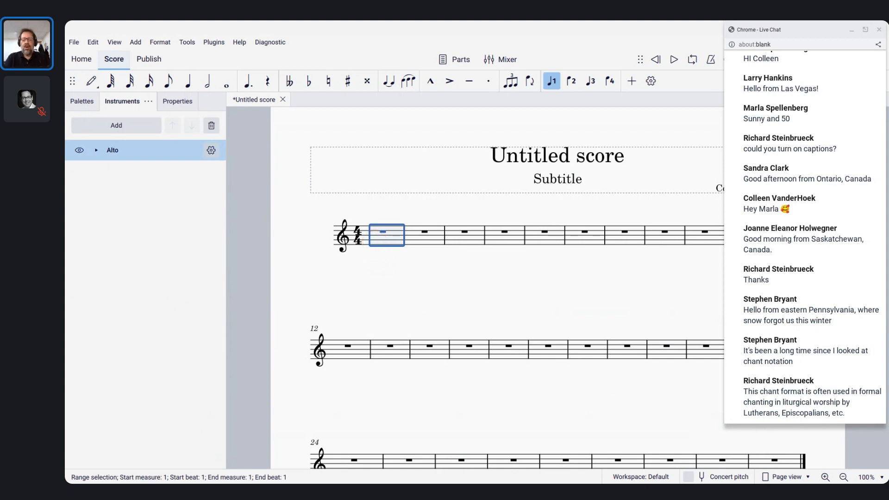
key(alt+Tab)
key(alt+Tab)
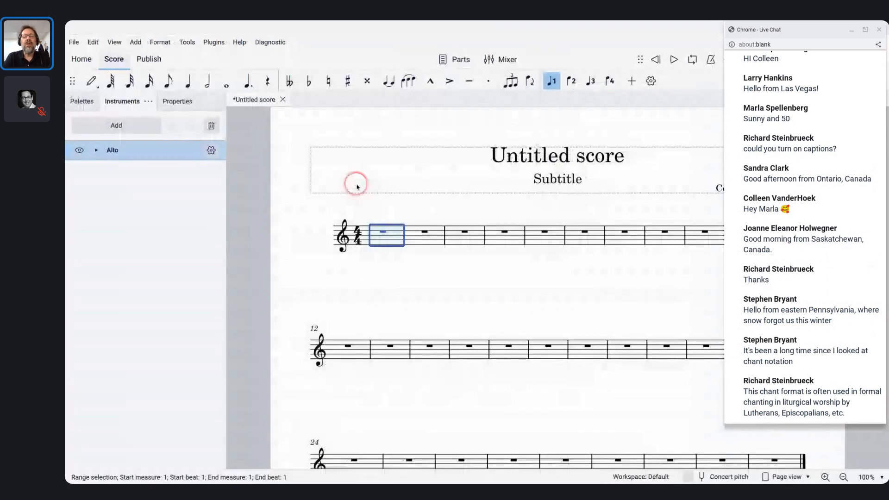
key(alt+Tab)
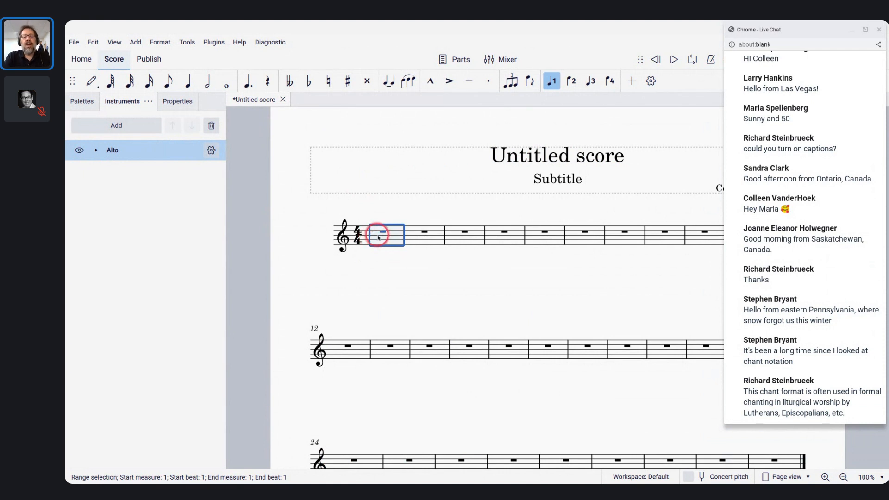
Step: Try making the 4/4 time signature invisible, and undo that change
right_click(378, 237)
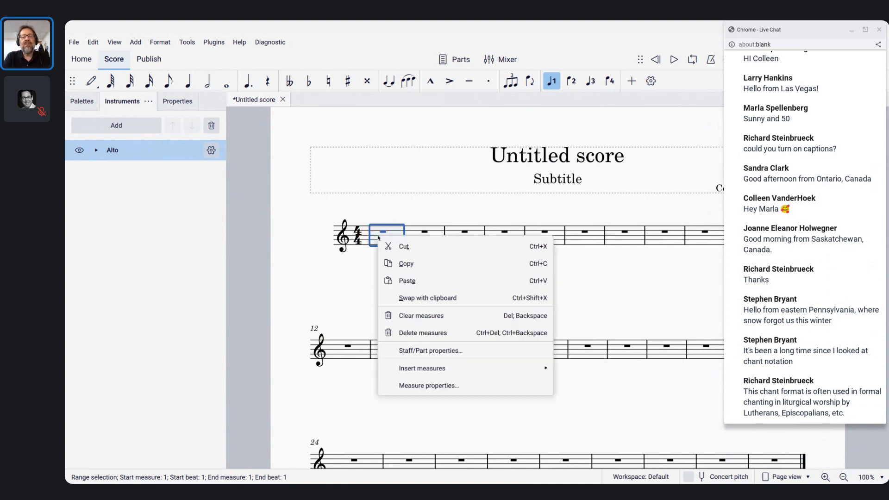
click(359, 237)
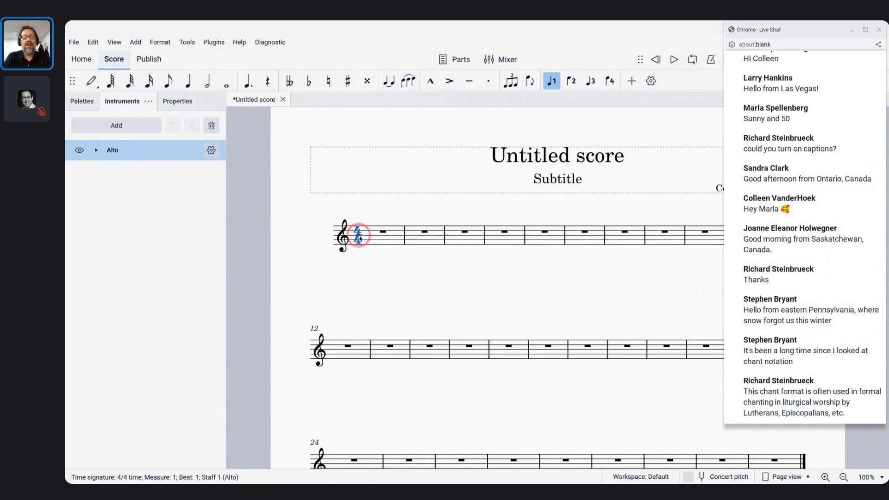
key(v)
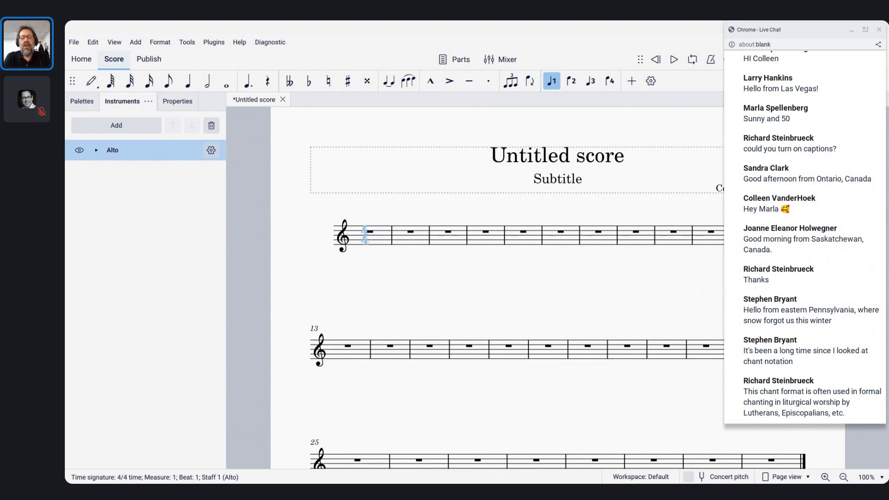
key(ctrl+z)
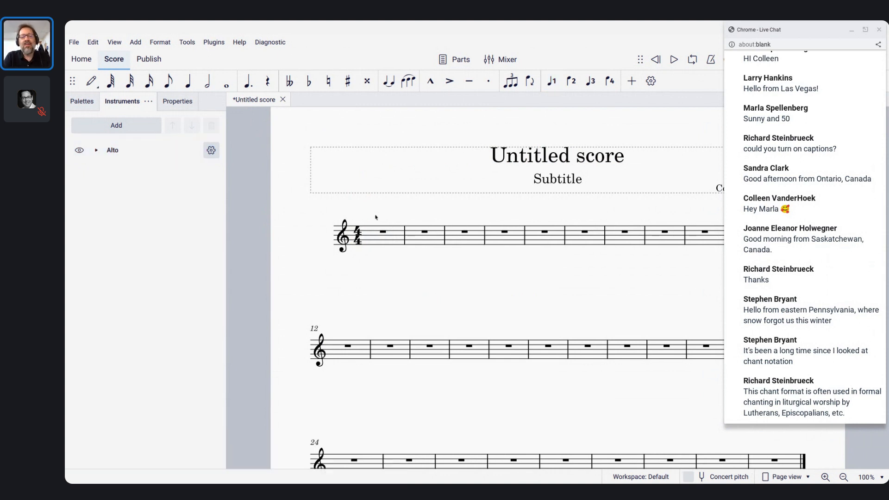
Step: Turn off Show time signature in the Alto staff's properties, and step from the clef to the hidden time signature
right_click(369, 242)
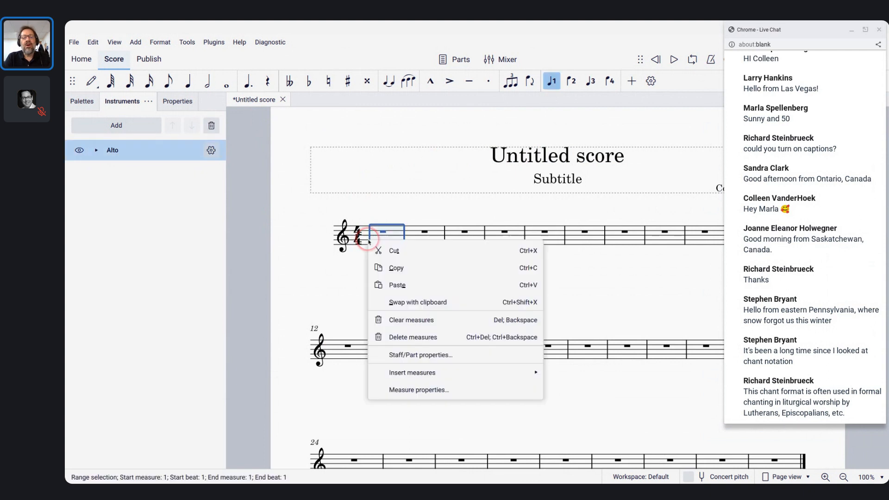
click(400, 357)
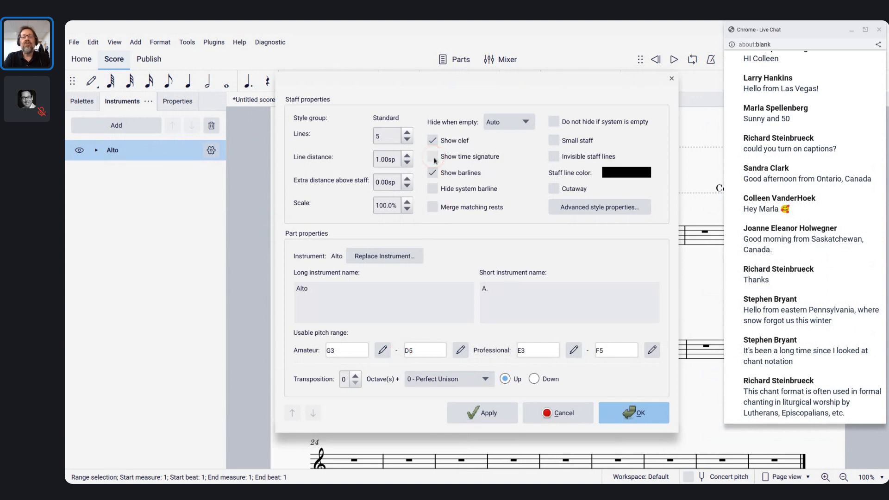
click(617, 410)
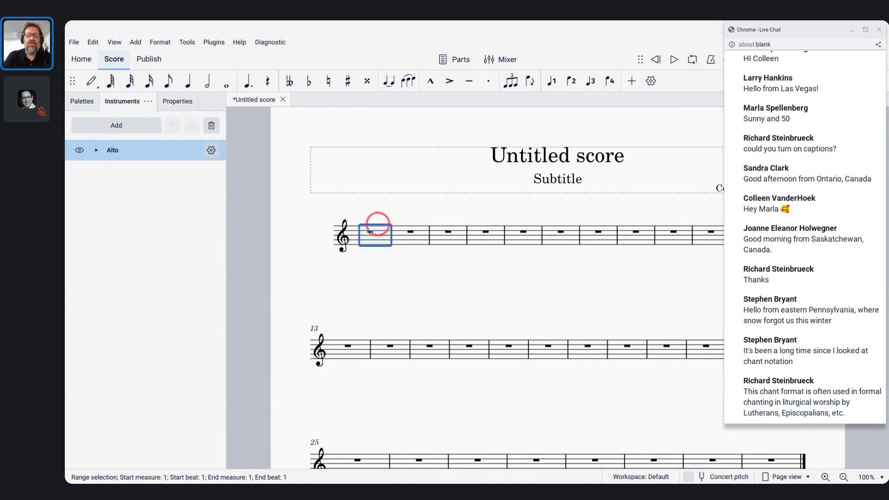
click(342, 237)
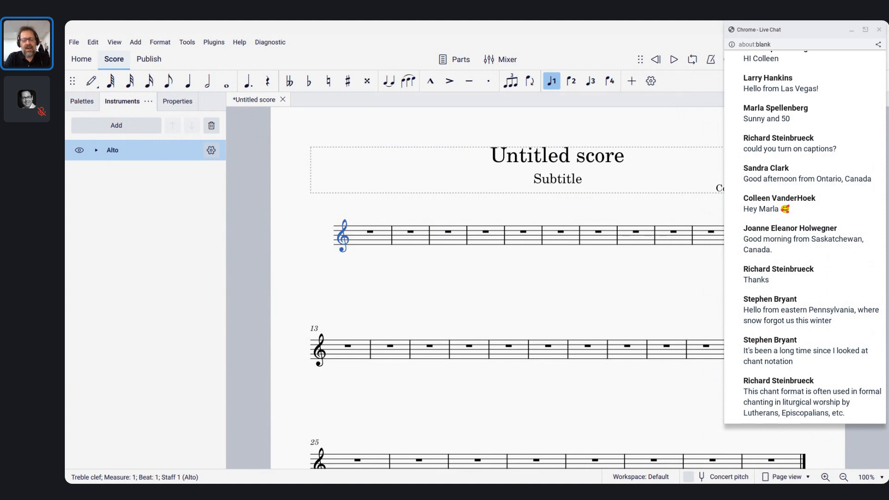
key(alt+Right)
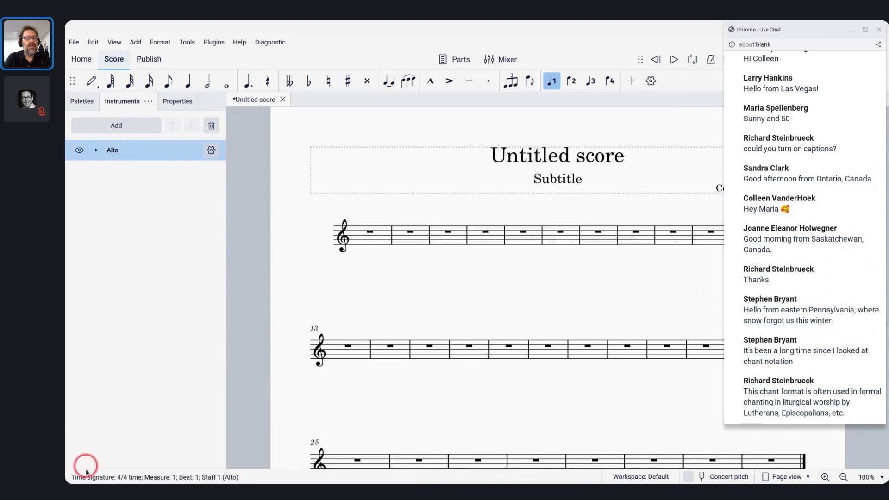
Step: Turn off Show barlines in the Alto staff's properties
click(369, 236)
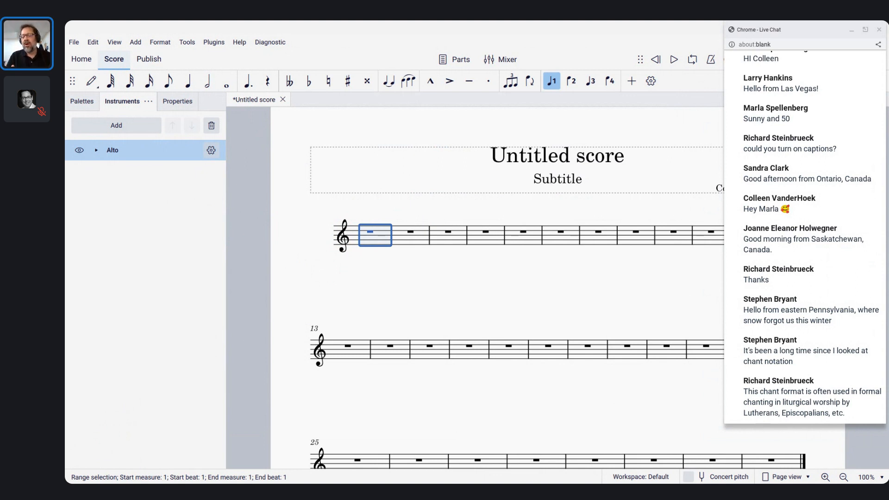
right_click(370, 241)
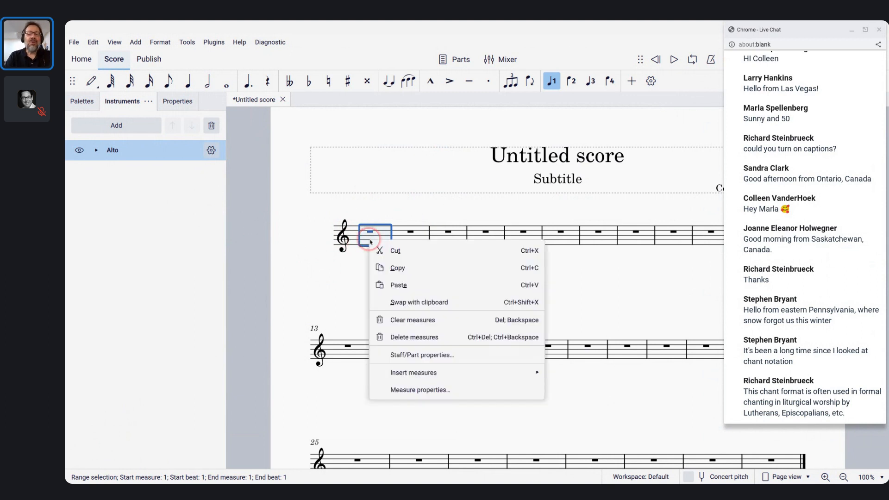
click(408, 355)
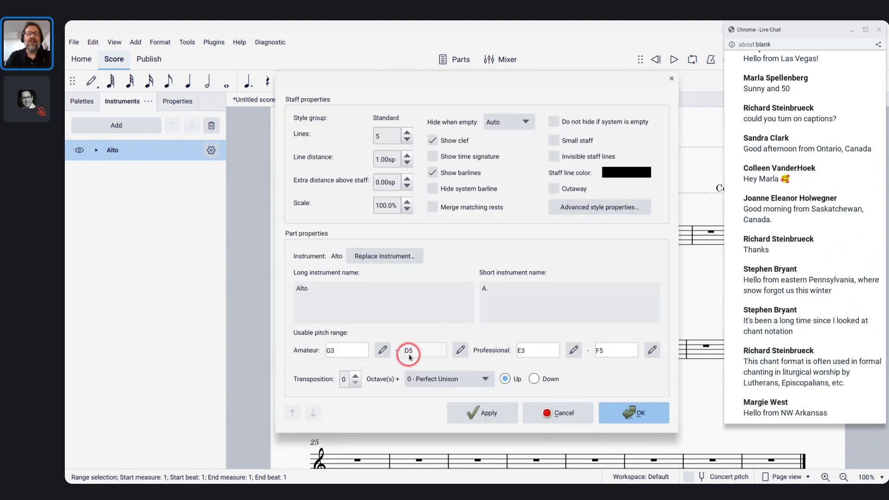
click(431, 174)
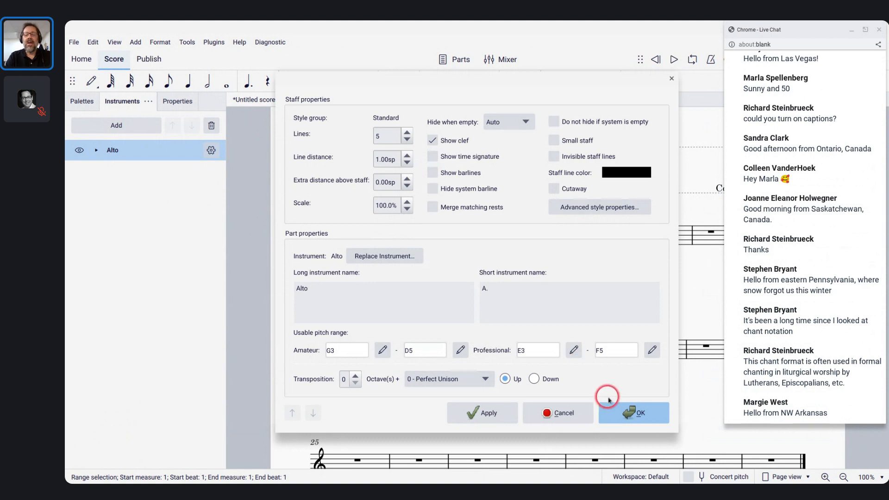
click(620, 412)
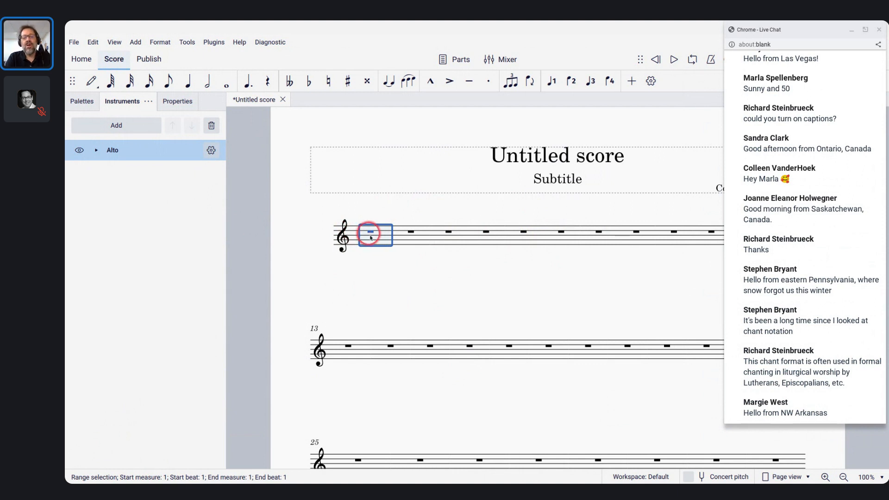
Step: Start note input in Insert mode and enter a quarter note D4 at the start of measure 1
key(n)
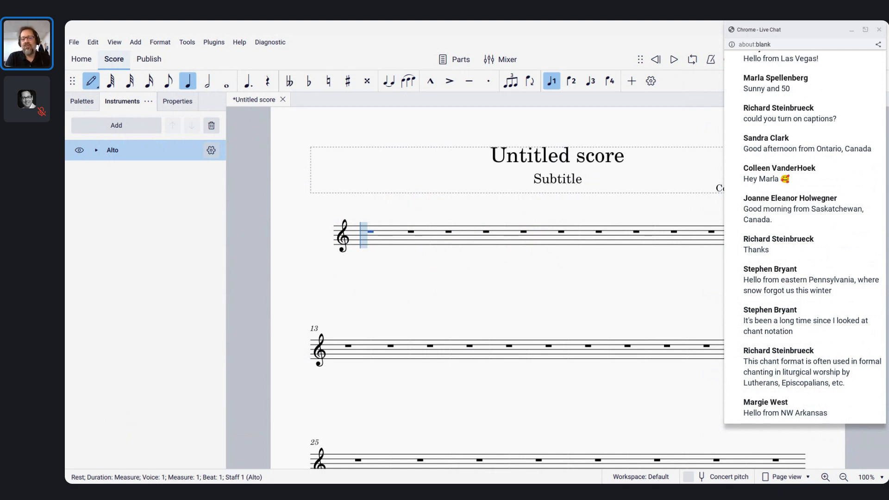
click(98, 89)
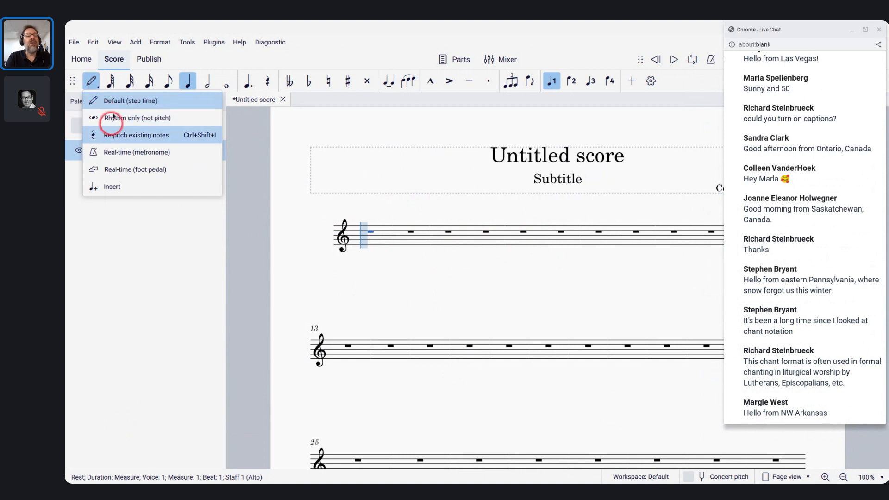
click(114, 189)
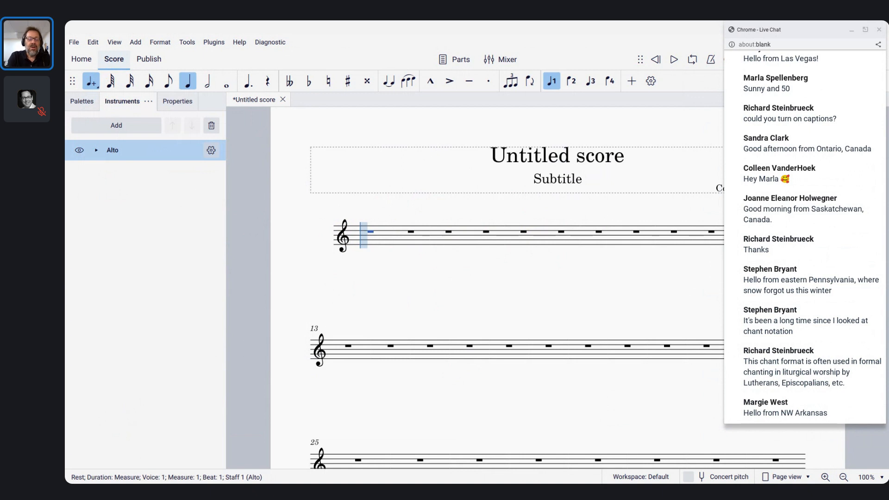
key(5)
key(d)
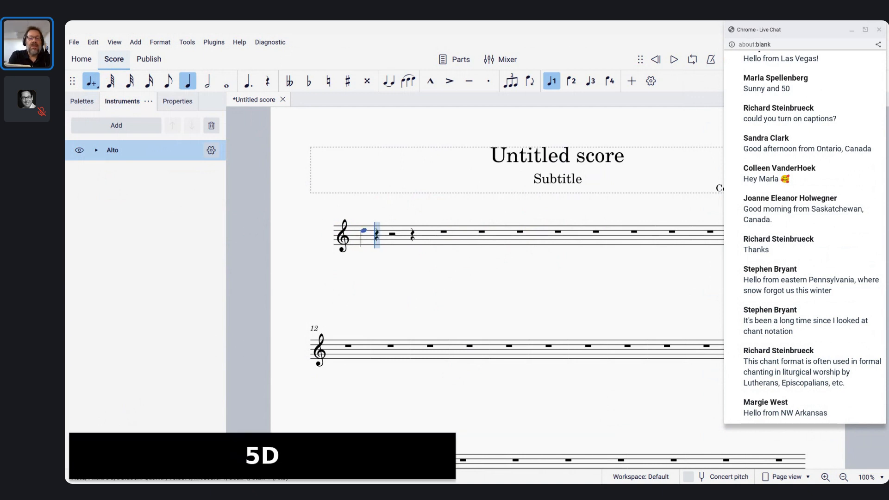
key(ctrl+Down)
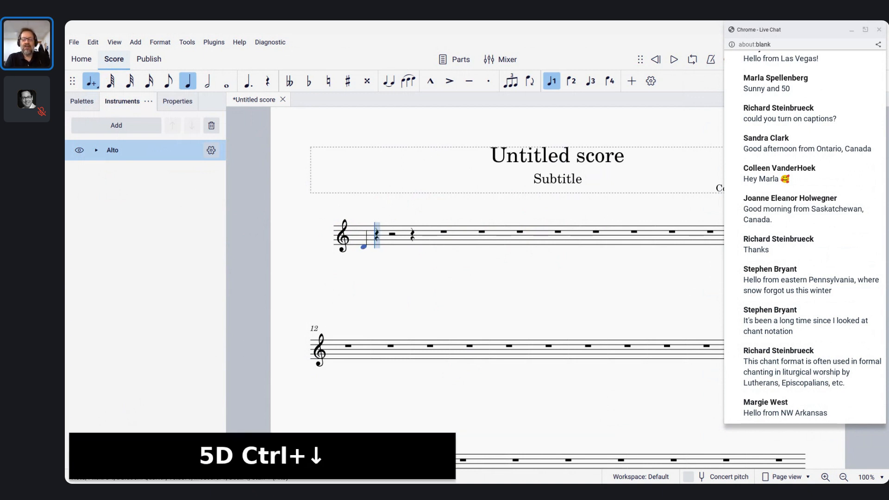
Step: Raise the system sound volume to the maximum, and reduce it by one level
key(XF86AudioRaiseVolume)
key(XF86AudioRaiseVolume)
key(XF86AudioRaiseVolume)
key(XF86AudioRaiseVolume)
key(XF86AudioRaiseVolume)
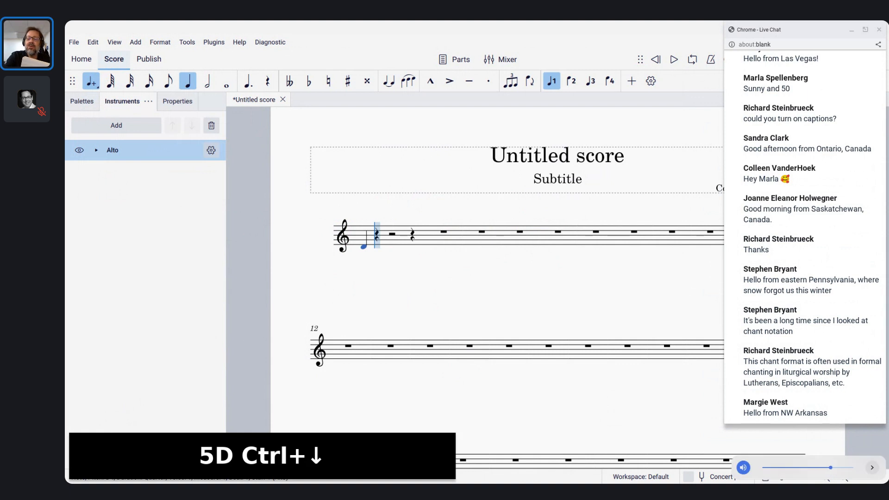
key(XF86AudioRaiseVolume)
key(XF86AudioRaiseVolume)
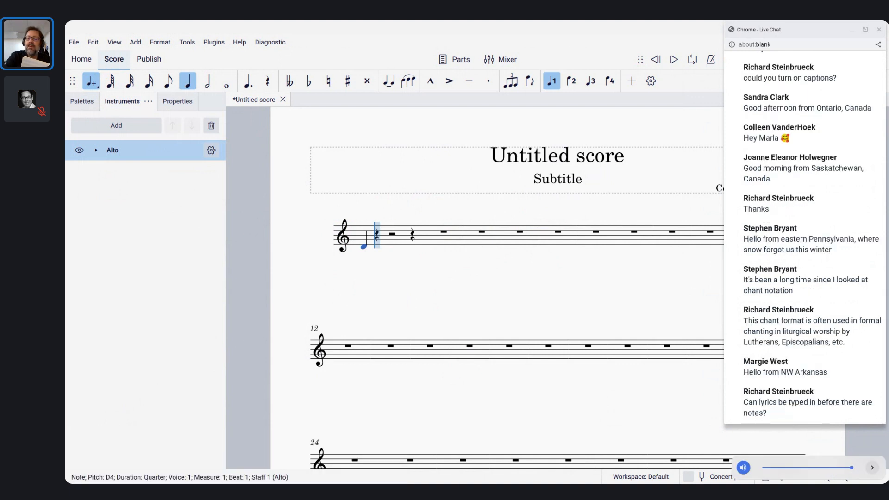
key(XF86AudioLowerVolume)
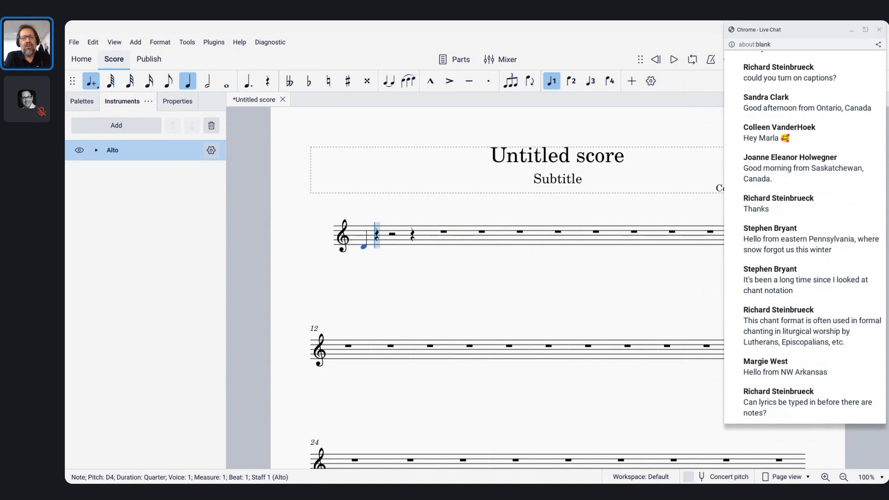
Step: Look through the plugin manager's enabled and disabled plugins, and return to the score
click(223, 42)
mouse_move(235, 78)
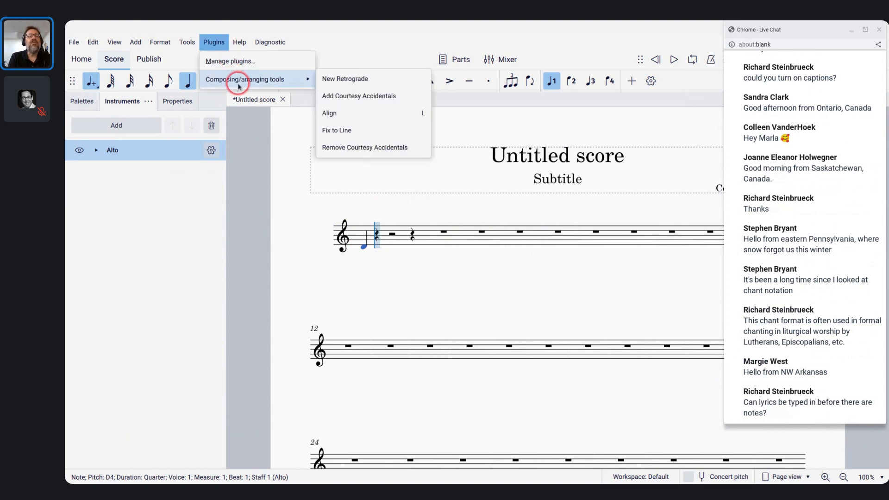
click(227, 61)
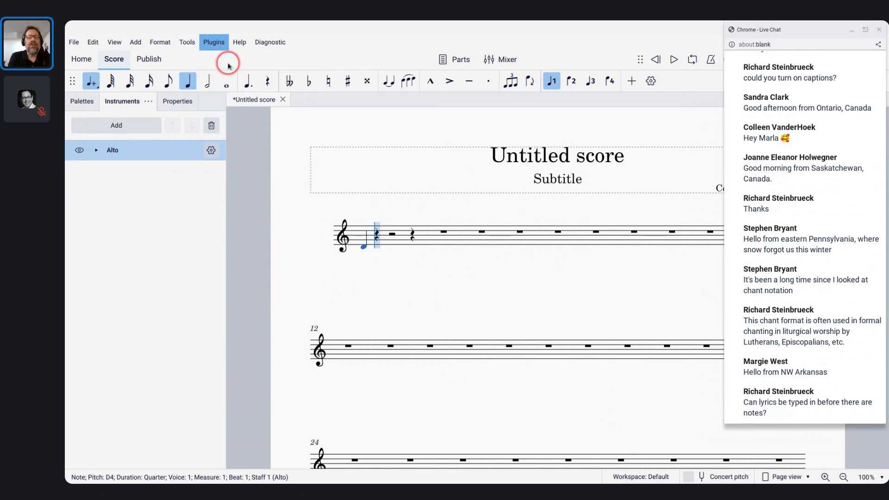
scroll(413, 274, down, 6)
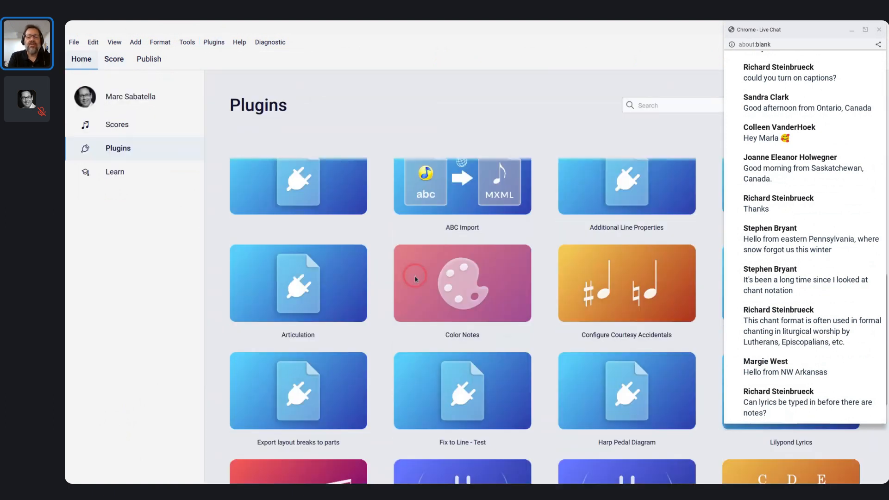
scroll(413, 274, up, 6)
scroll(455, 383, down, 5)
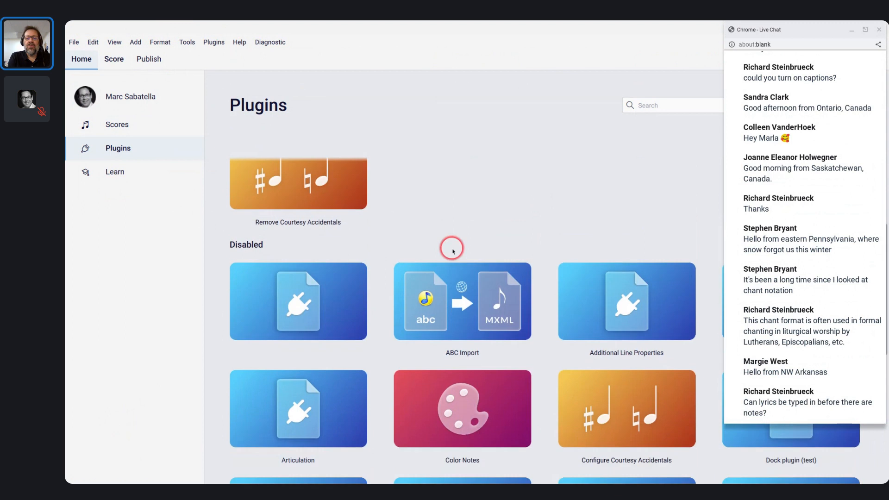
scroll(406, 419, down, 3)
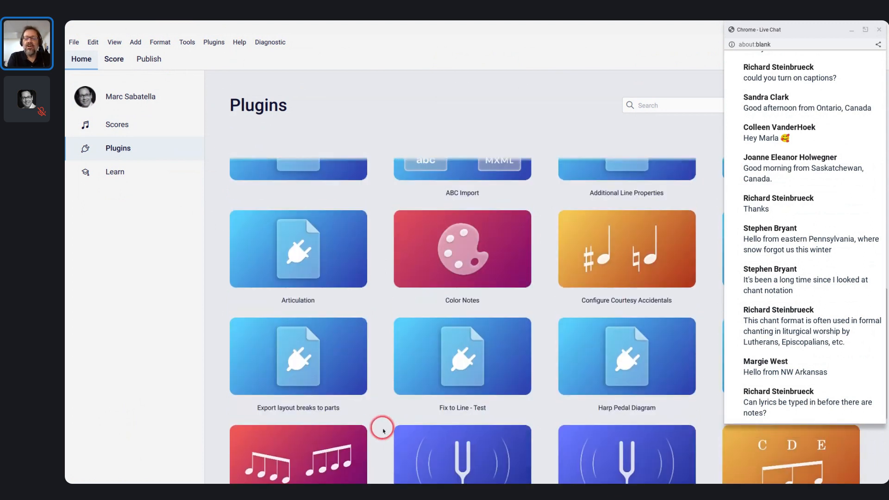
scroll(379, 384, up, 1)
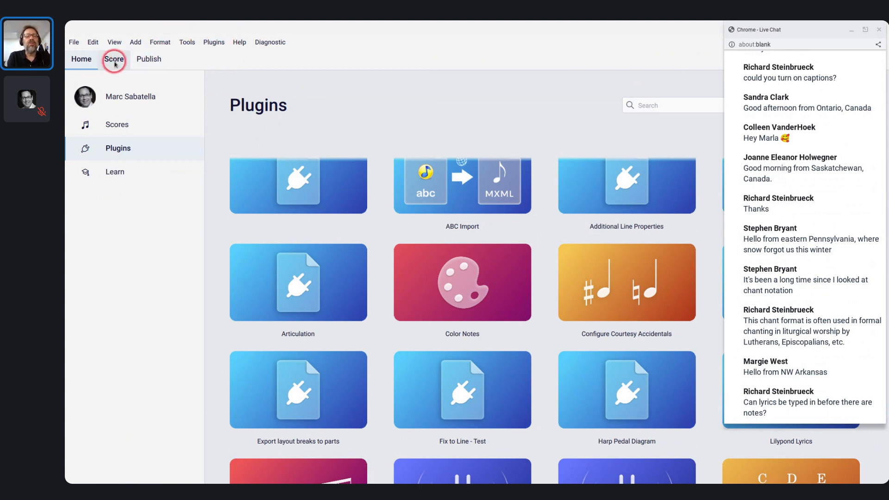
click(111, 59)
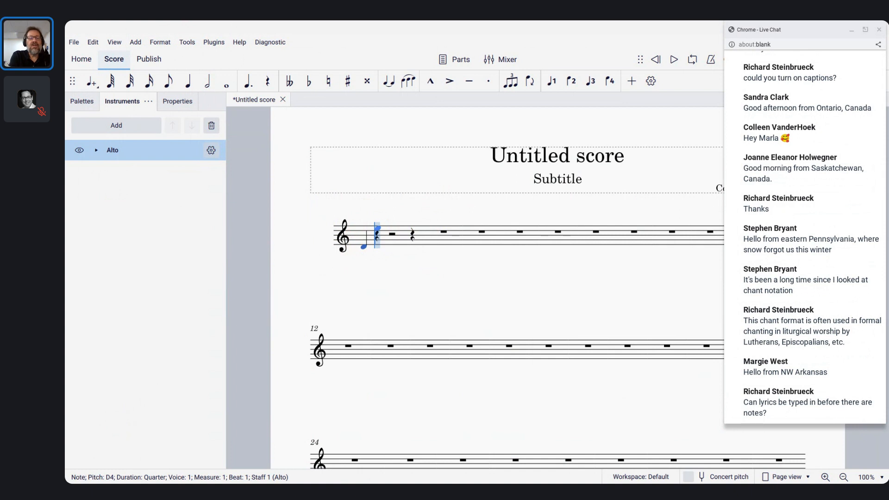
Step: Insert quarter notes A3, D4, E4, F4 and G4 after the opening D, followed by a whole note A4
key(a)
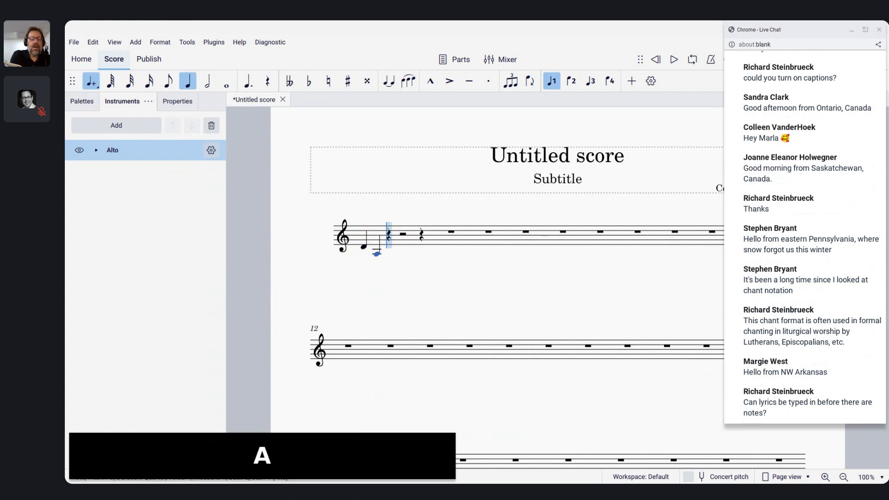
key(d)
key(e)
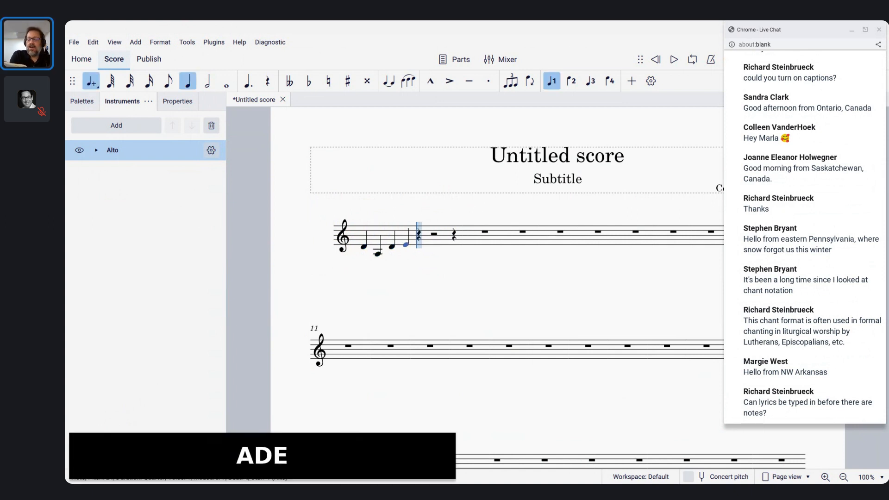
key(f)
key(g)
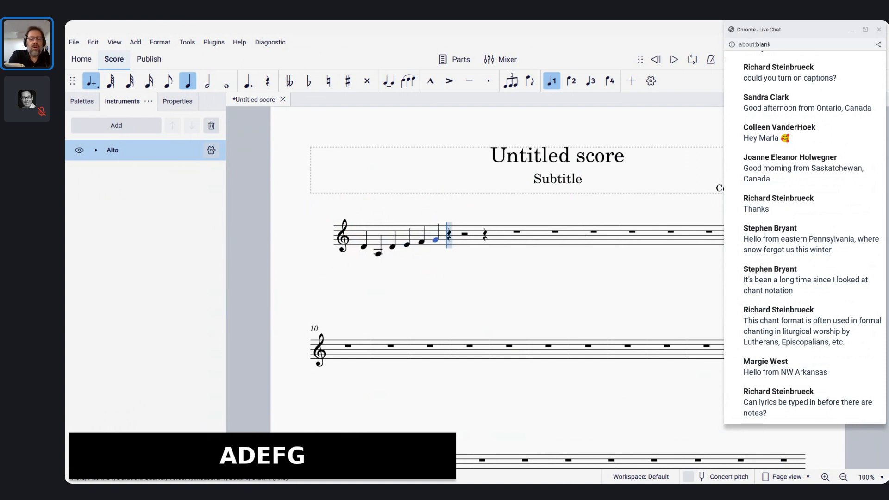
key(7)
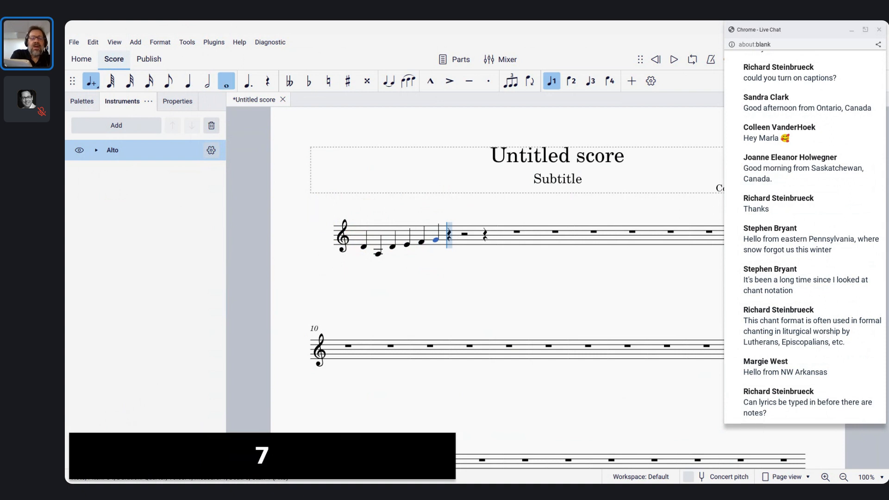
key(a)
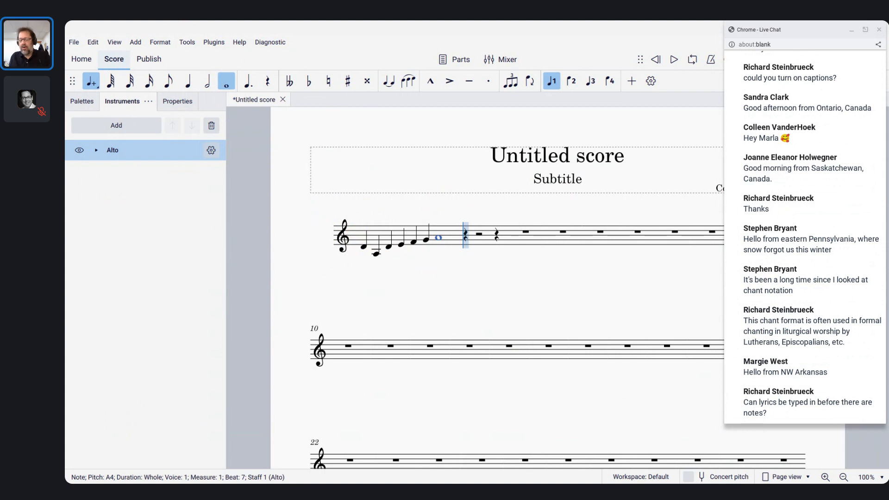
key(a)
key(a)
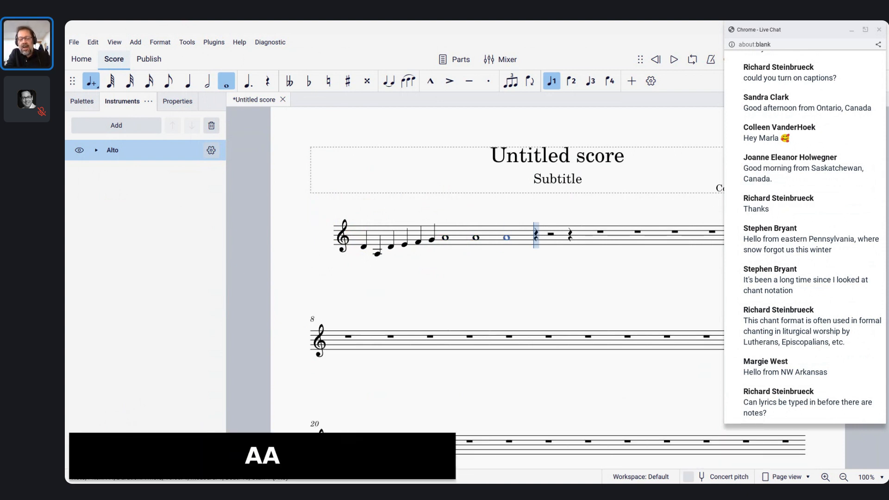
key(g)
key(a)
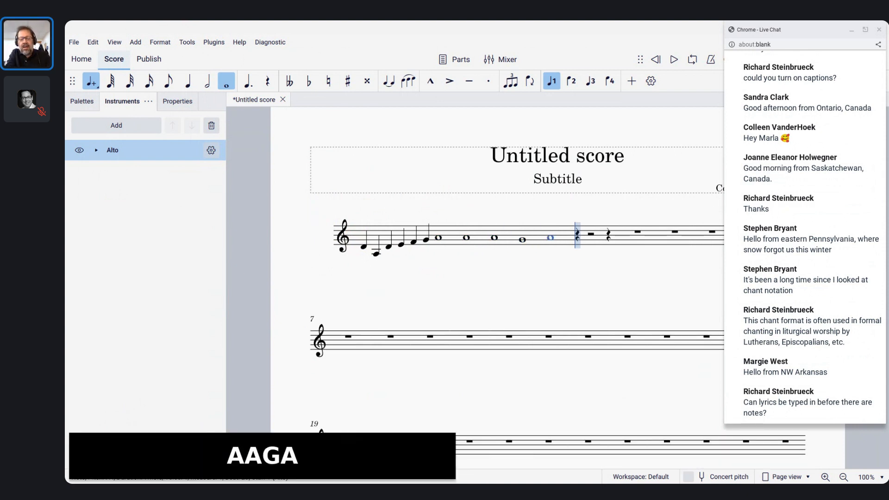
key(f)
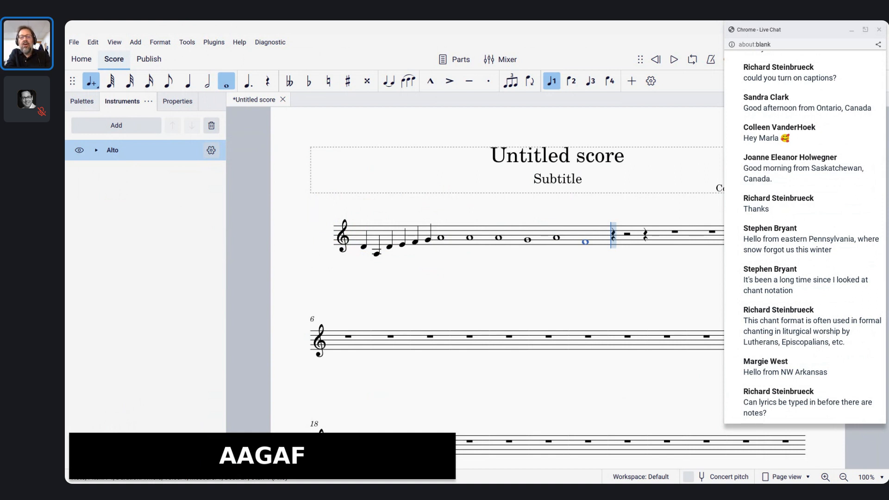
key(ctrl+z)
key(ctrl+z)
key(ctrl+z)
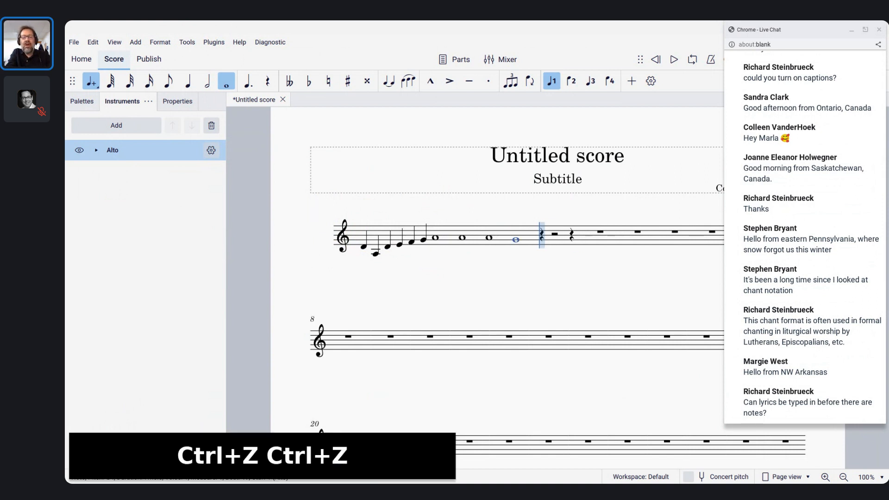
key(ctrl+z)
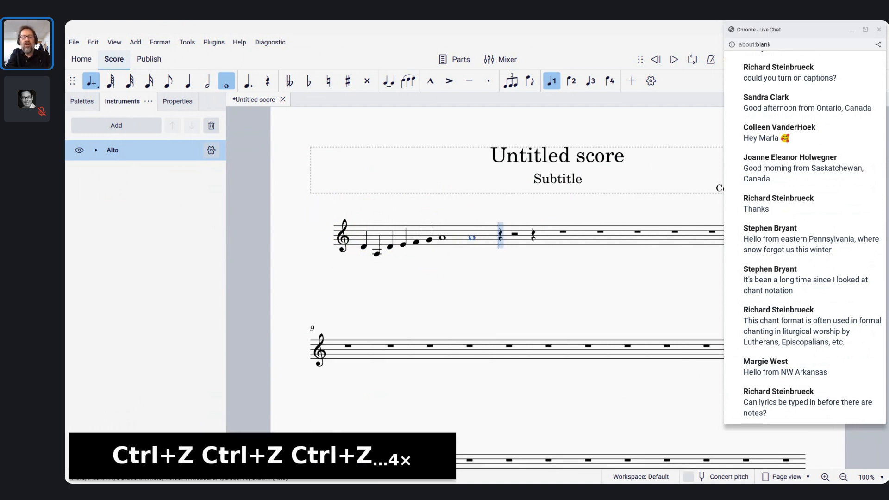
key(ctrl+z)
Step: Insert quarter notes A4, A4, G4, A4, F4 and E4 and a whole note F4 after the whole-note A, and end note input
key(5)
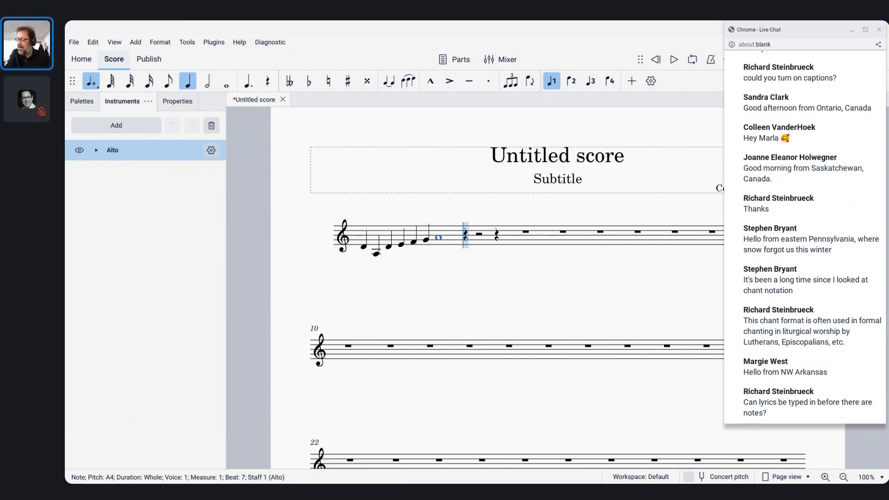
key(a)
key(a)
key(g)
key(a)
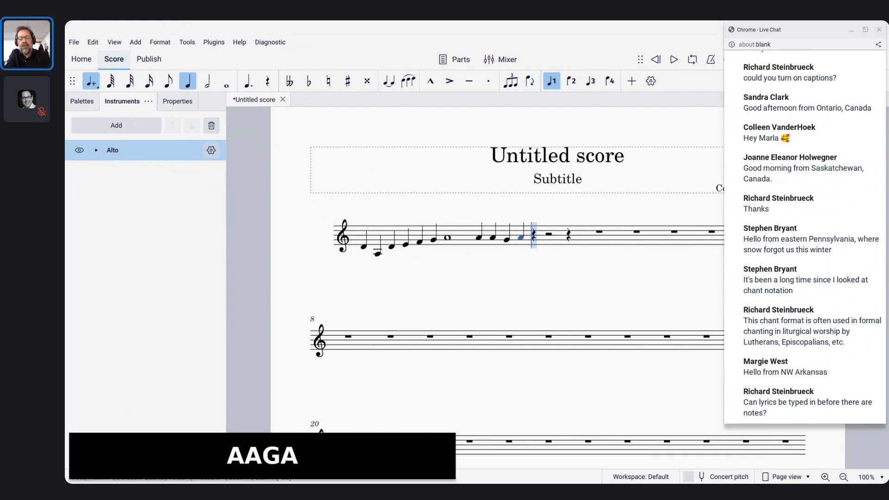
key(f)
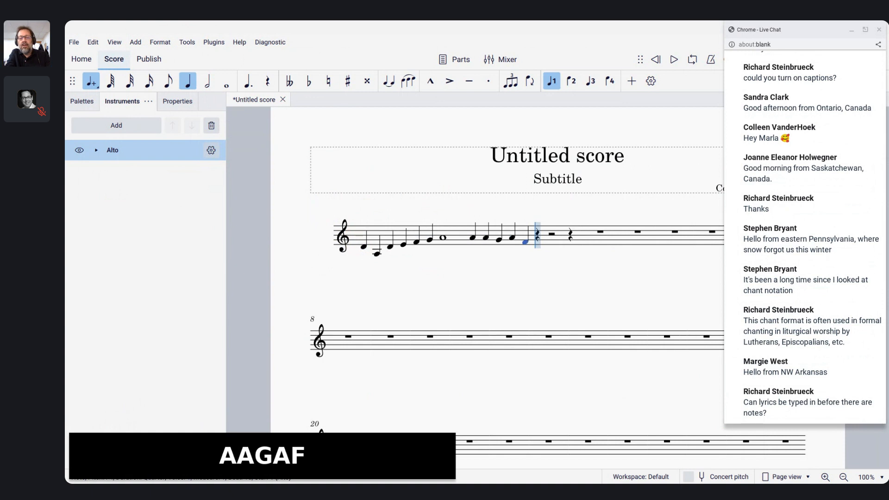
key(e)
key(7)
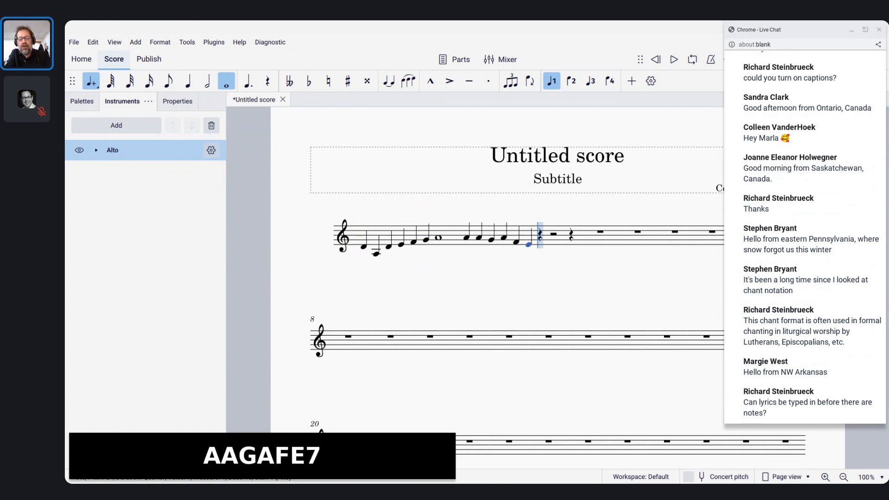
key(f)
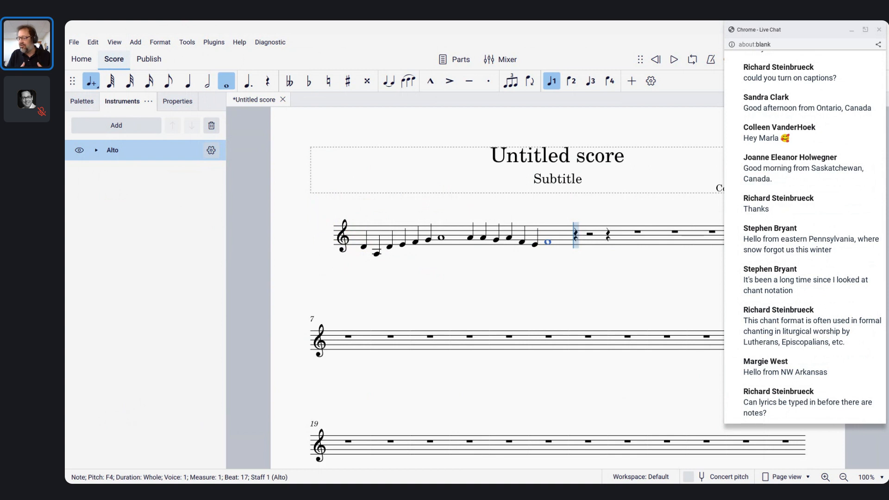
key(Escape)
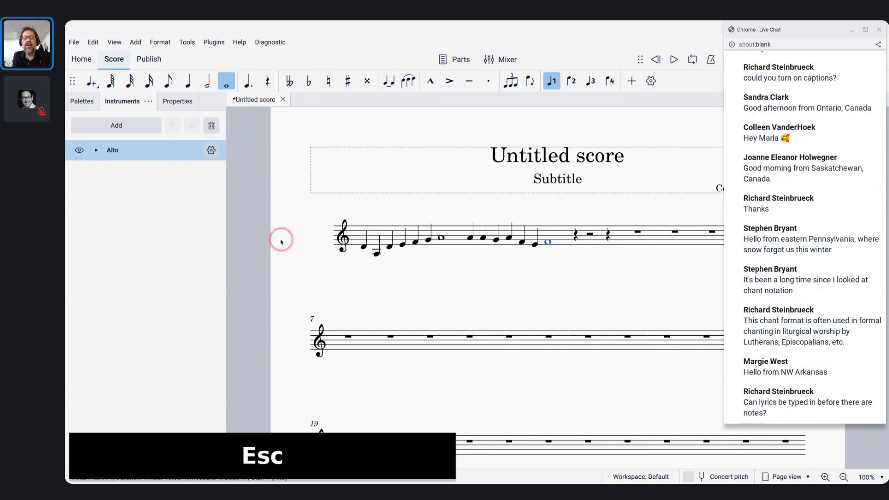
Step: Select the entire first measure from its opening D and add a system break after it
click(365, 248)
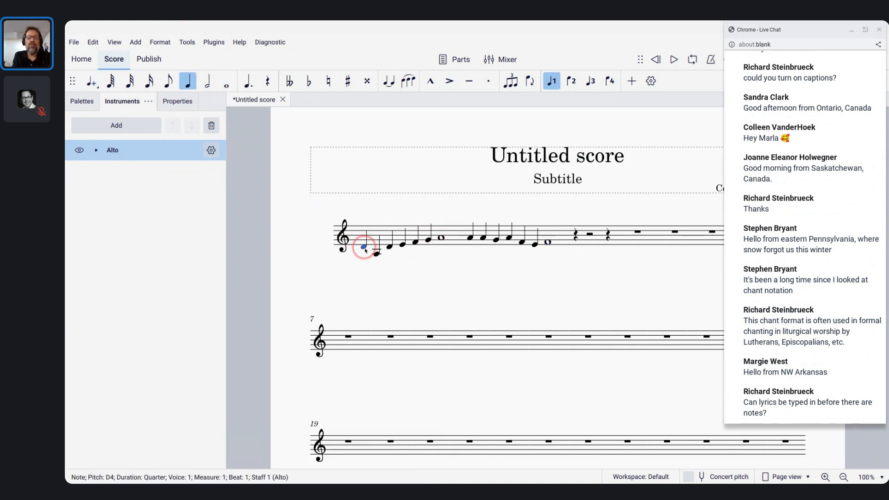
shift+click(566, 237)
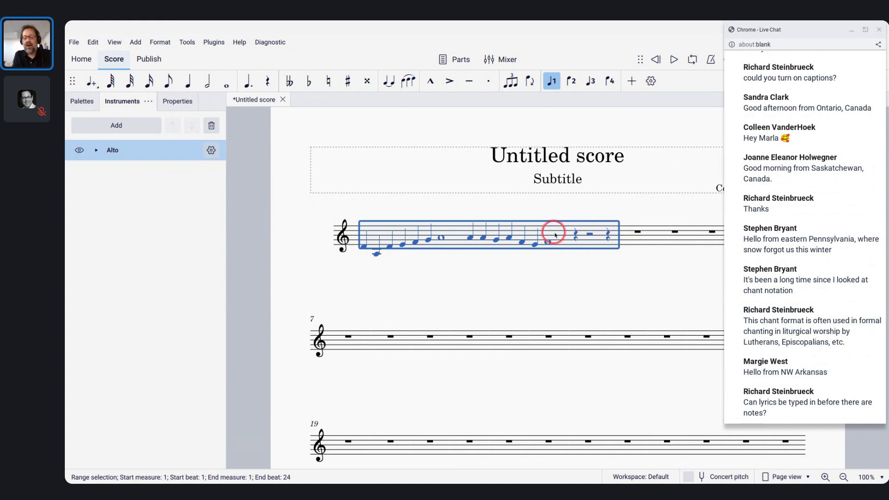
key(Return)
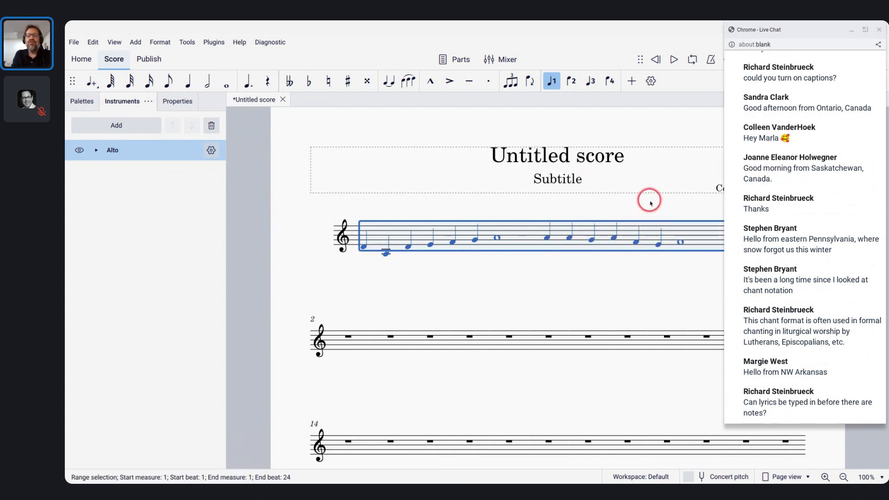
scroll(606, 330, down, 3)
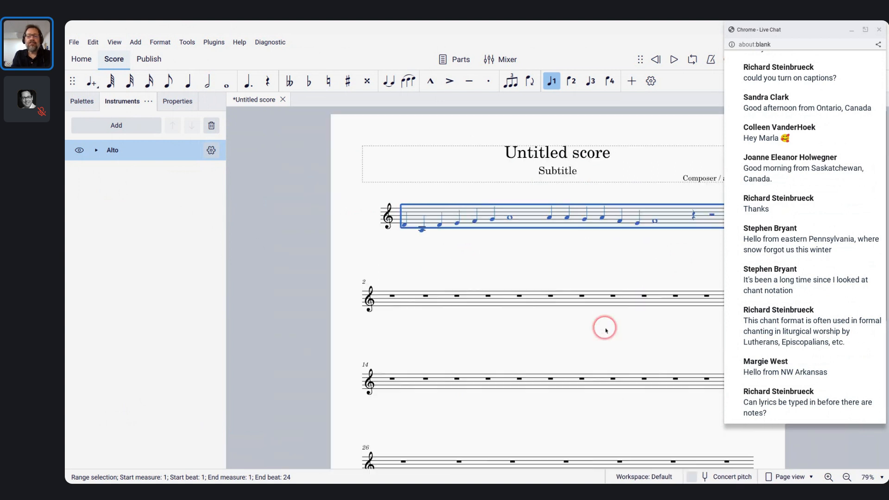
Step: Remove the three trailing rests from the end of the first measure, so it ends with the whole-note F
scroll(606, 330, down, 2)
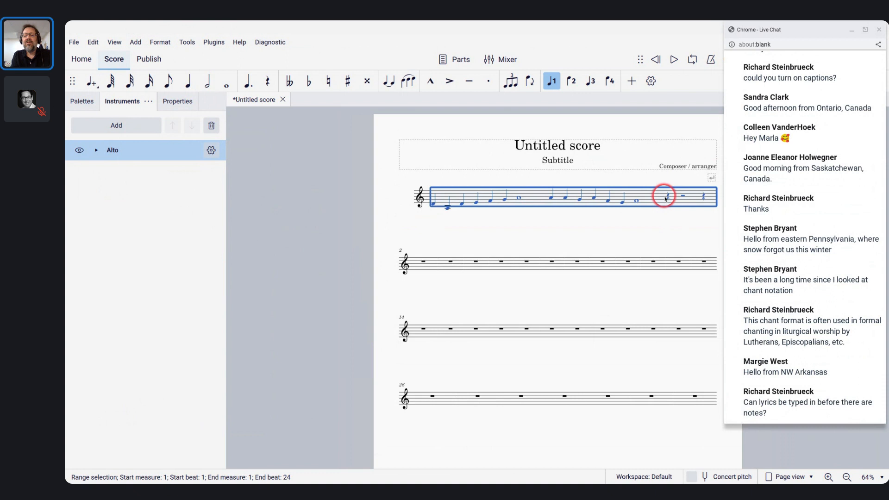
click(667, 196)
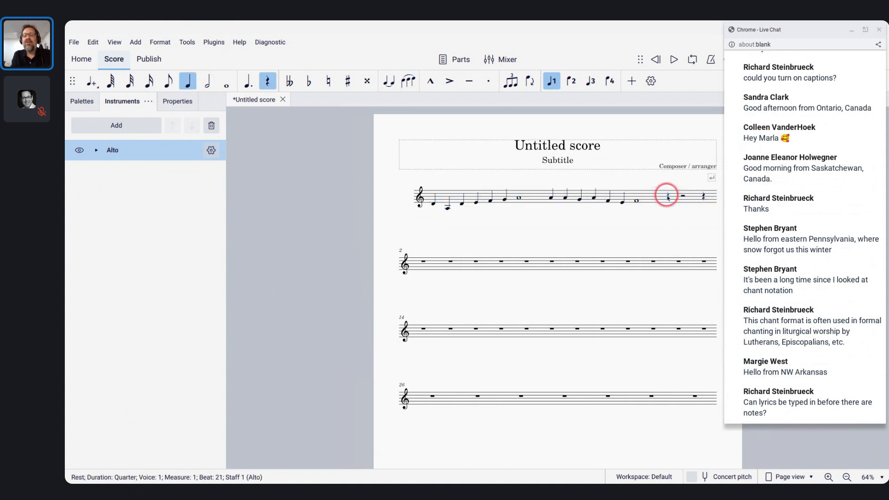
key(shift+Right)
key(shift+Right)
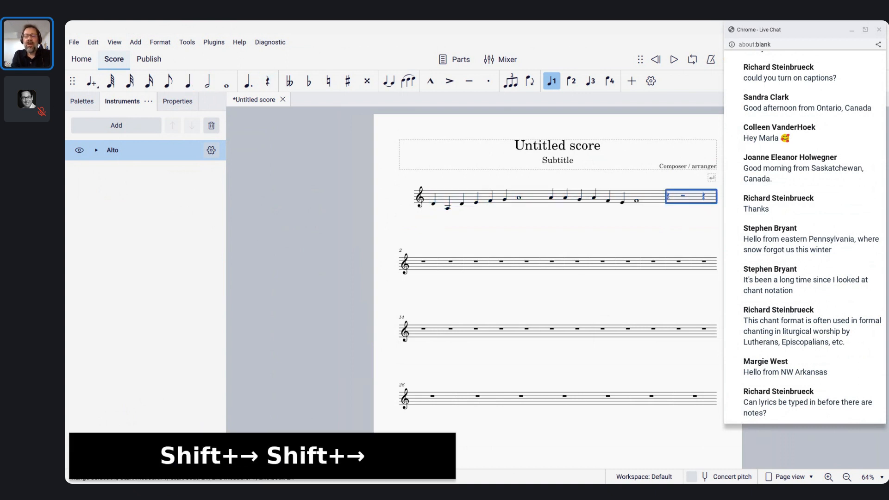
key(ctrl+BackSpace)
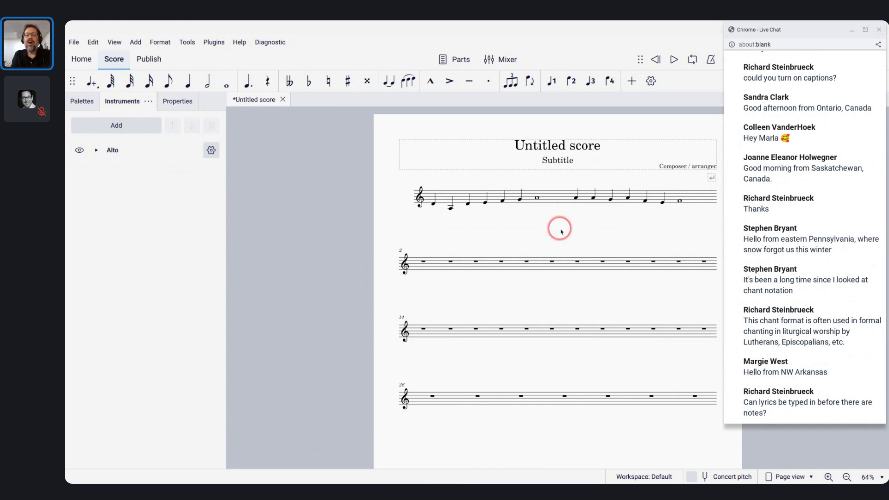
Step: Add the lyrics "Take, oh take those lips a-way" from the opening D through the whole-note A, hyphenating "a-way"
key(ctrl+plus)
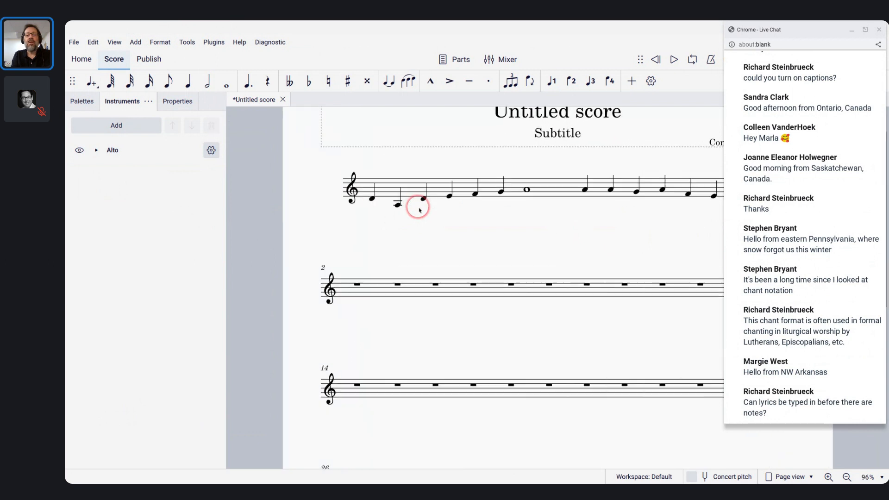
click(372, 198)
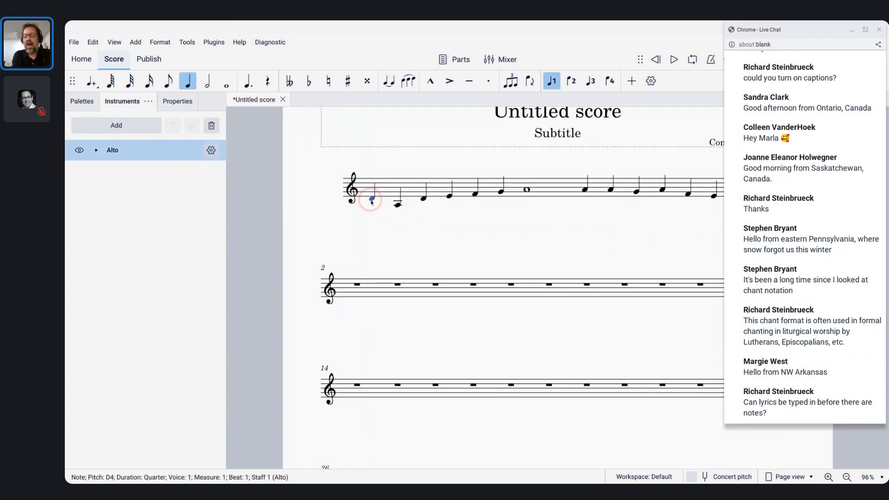
key(ctrl+l)
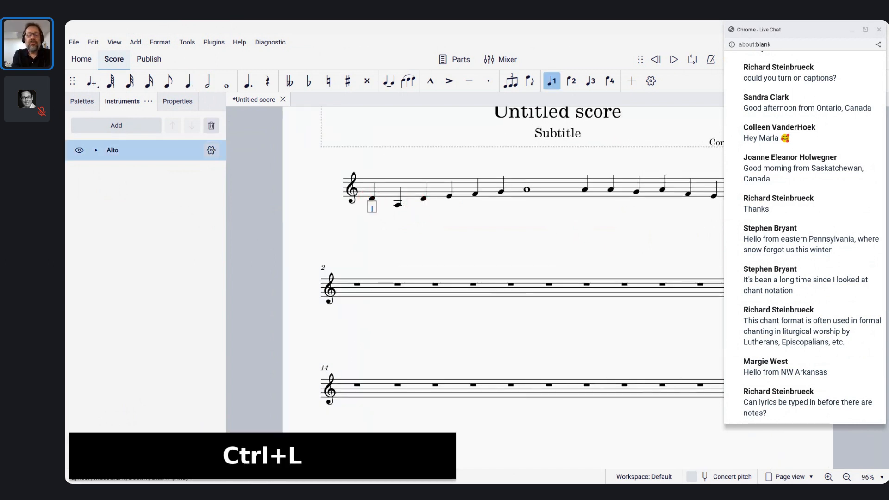
text(Take,)
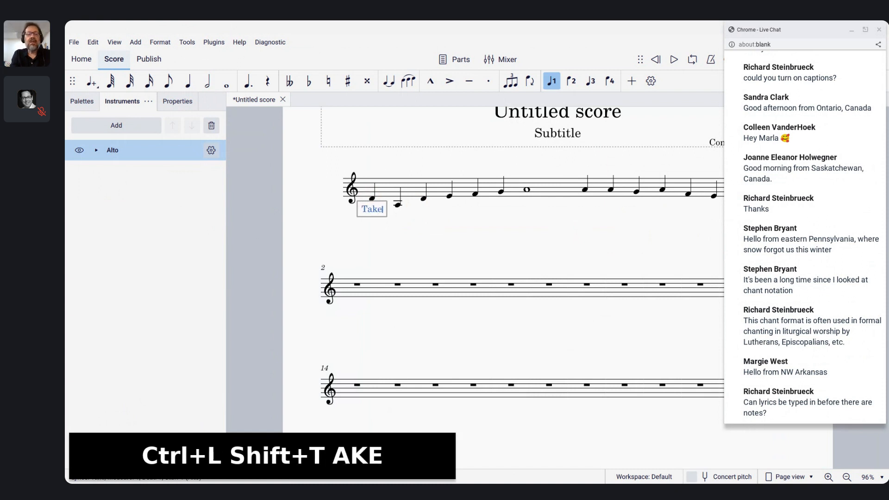
key(space)
text(oh)
key(space)
text(t)
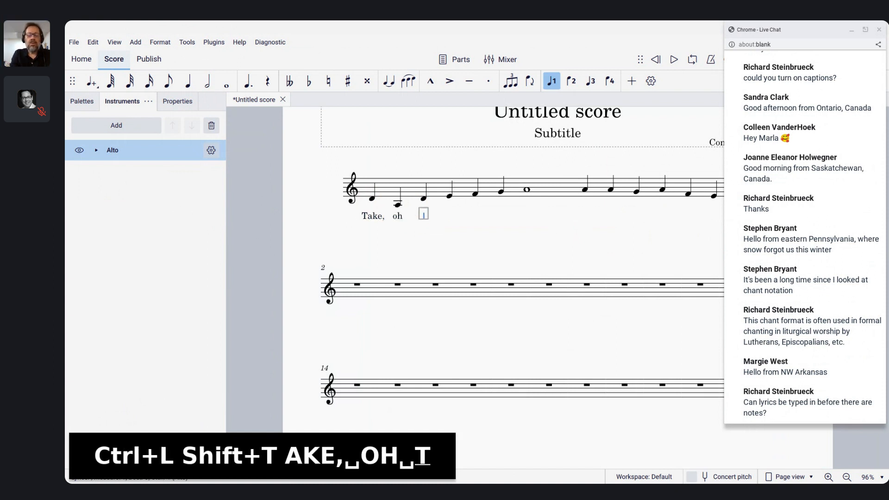
text(ake)
key(space)
text(those)
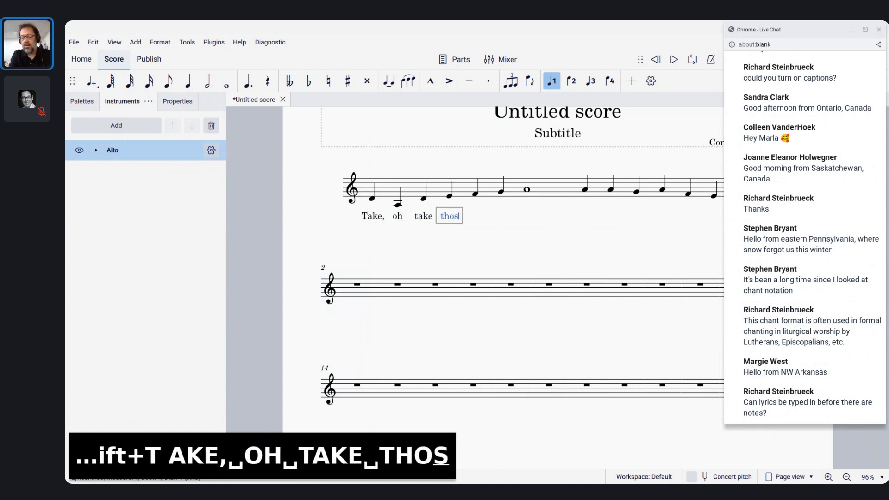
key(space)
text(lips)
key(space)
text(a)
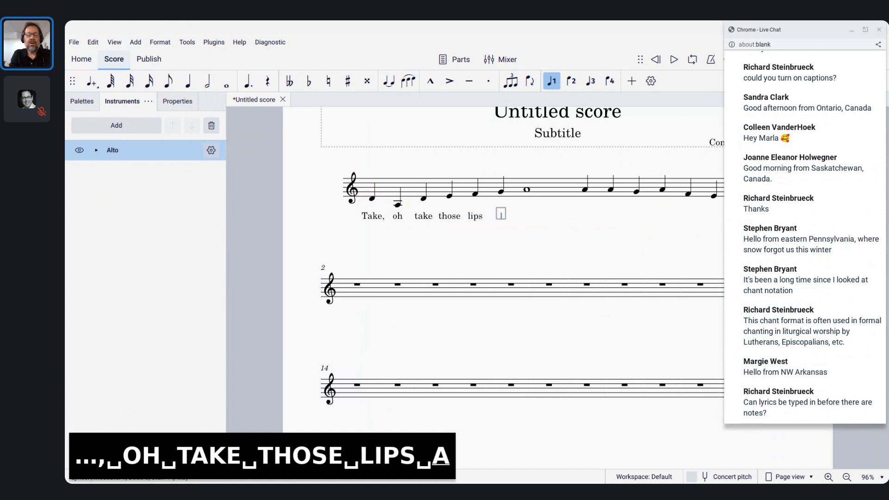
key(minus)
text(way)
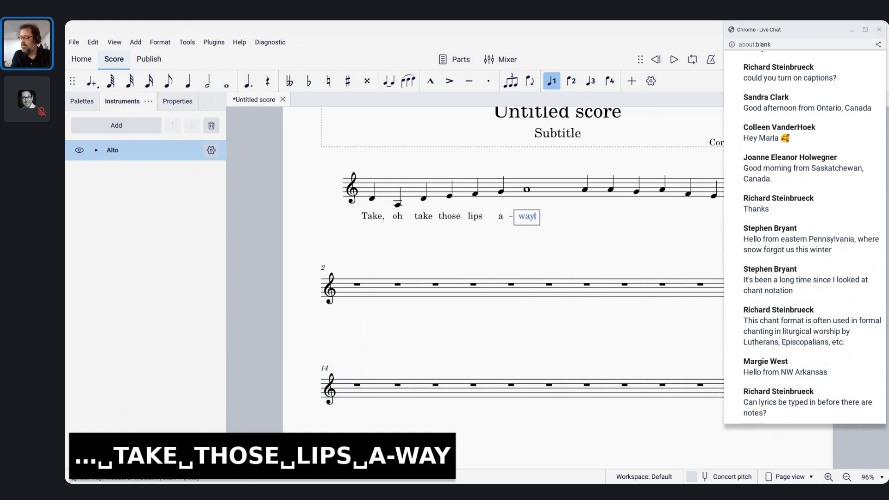
Step: Continue the lyrics with "That so sweet-ly were for-sworn" under the rest of the first measure, and end lyric entry
key(space)
text(That)
key(space)
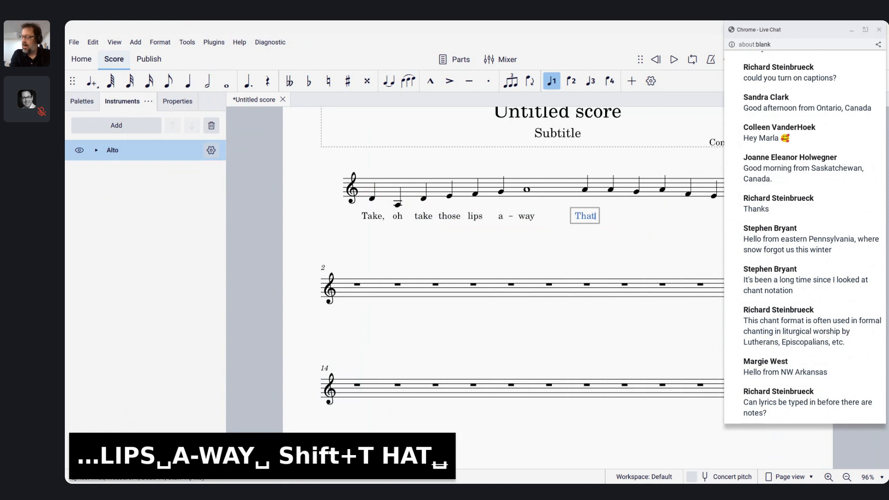
text(so)
key(space)
text(w)
key(BackSpace)
text(sweetl)
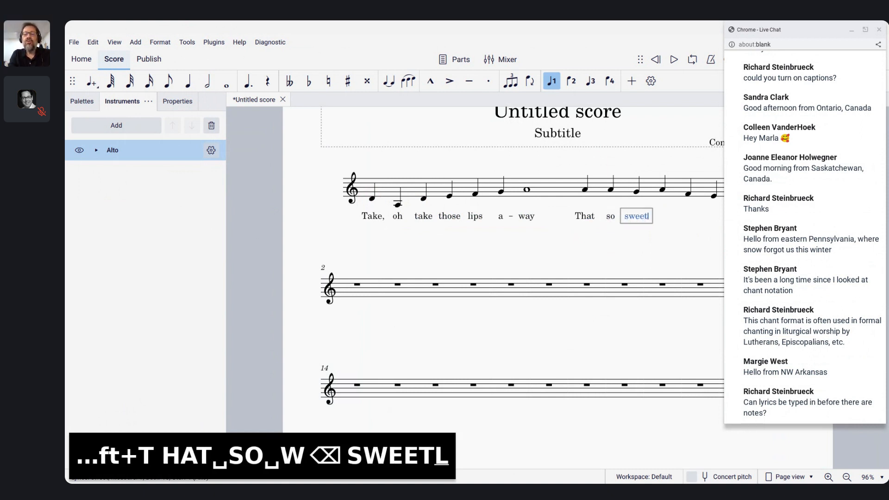
key(BackSpace)
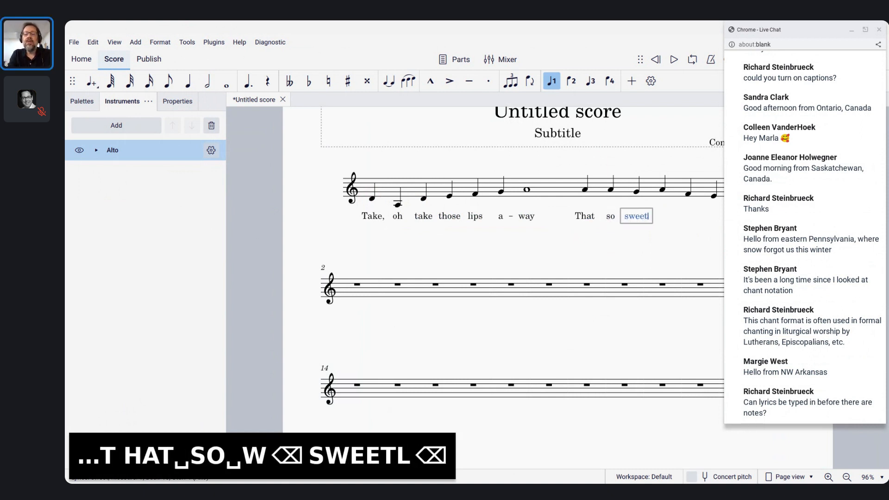
key(minus)
text(ly)
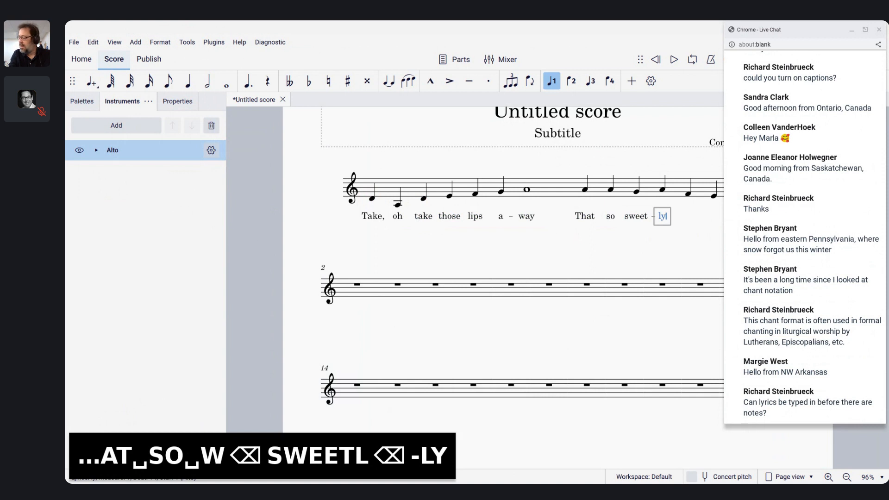
key(space)
text(were)
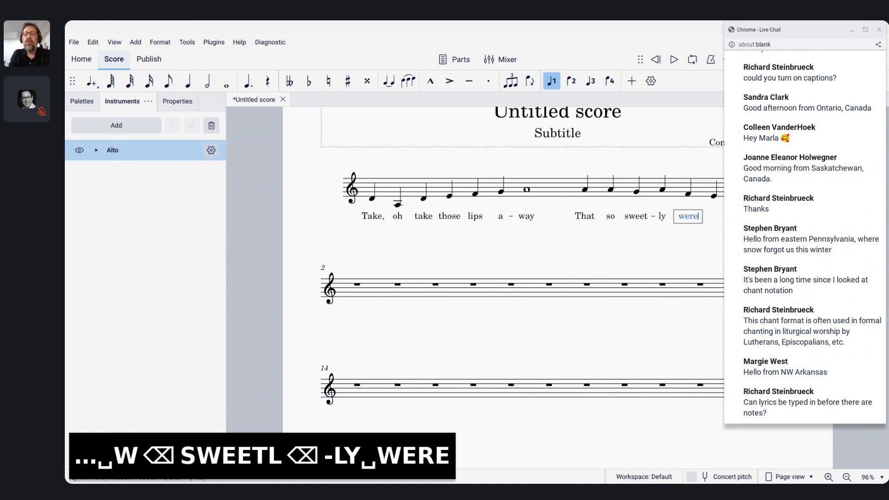
key(space)
text(for)
key(minus)
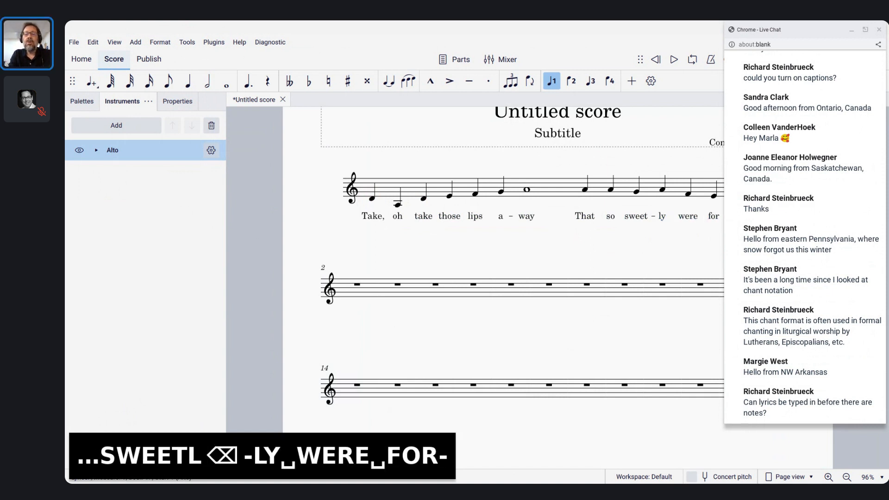
text(sworn)
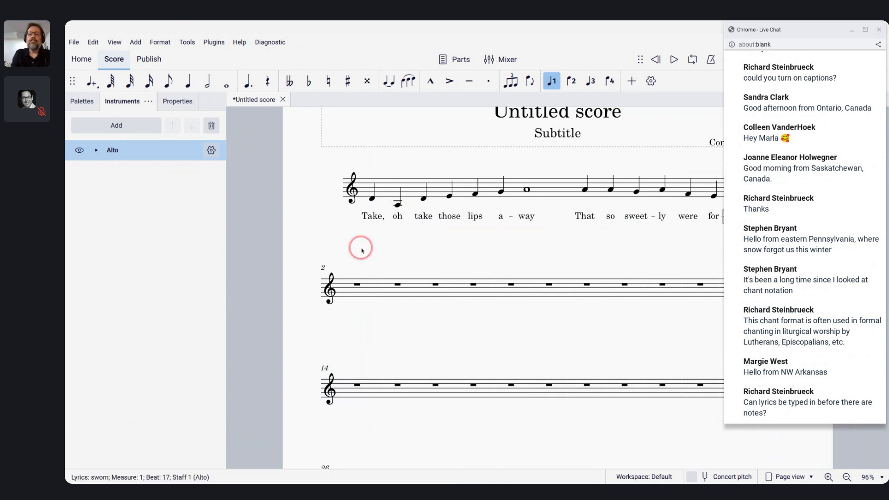
key(Escape)
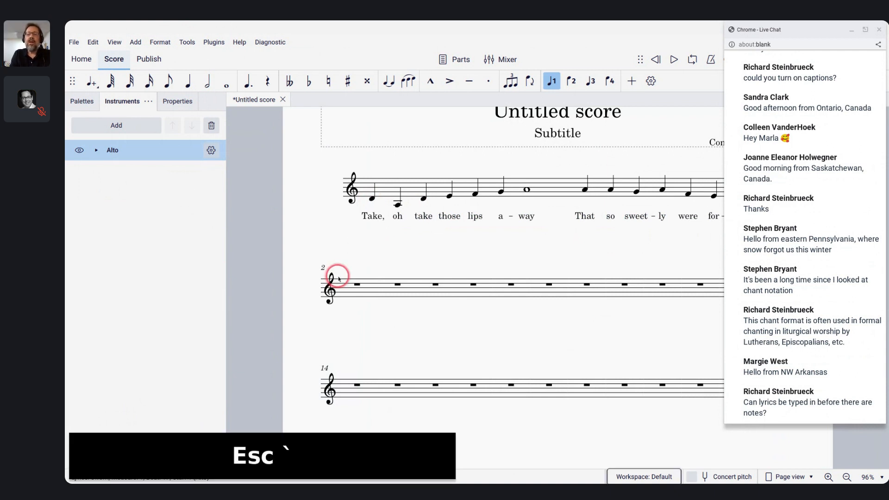
Step: Enter quarter notes E4, F4 and G4 at the start of measure 2
scroll(337, 276, down, 2)
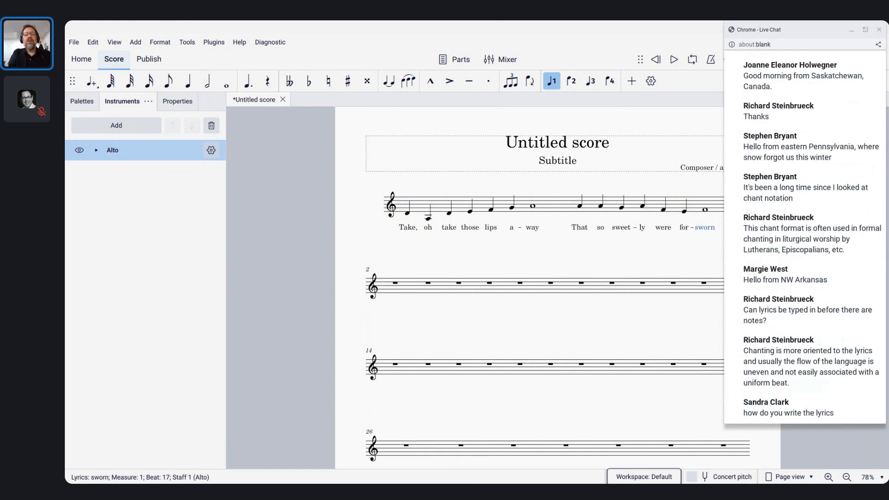
click(397, 286)
key(n)
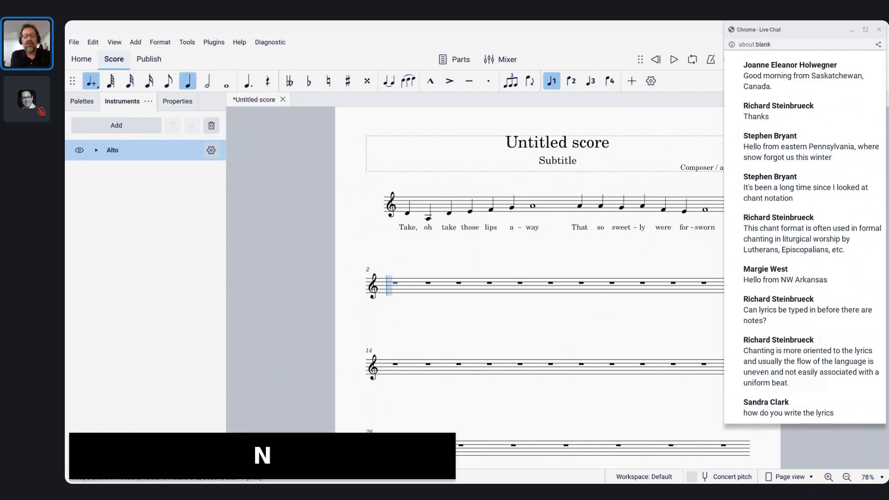
key(5)
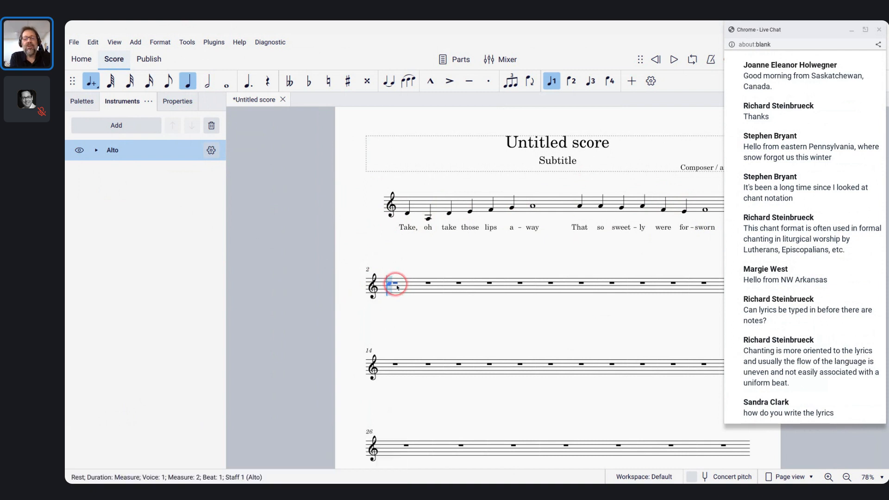
key(Escape)
key(n)
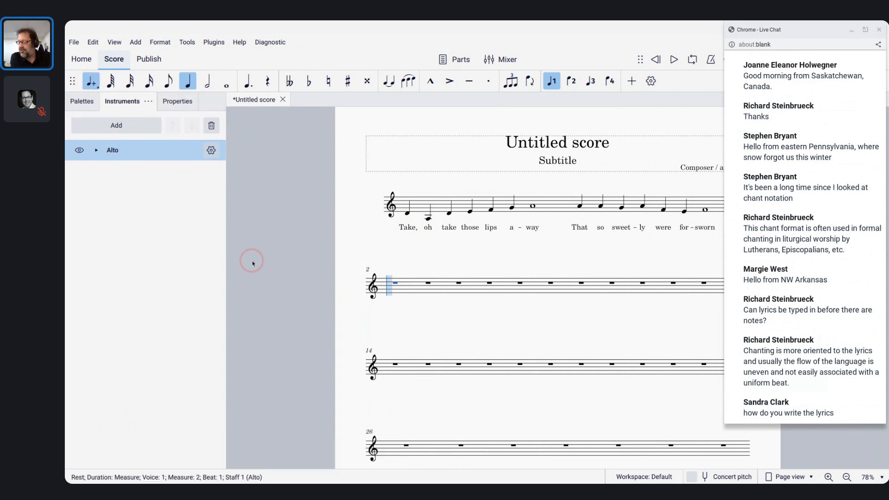
key(e)
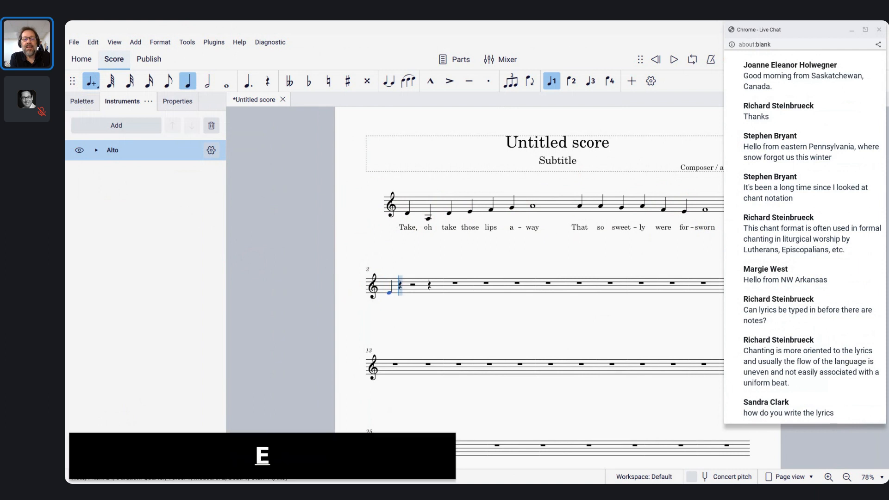
key(f)
key(g)
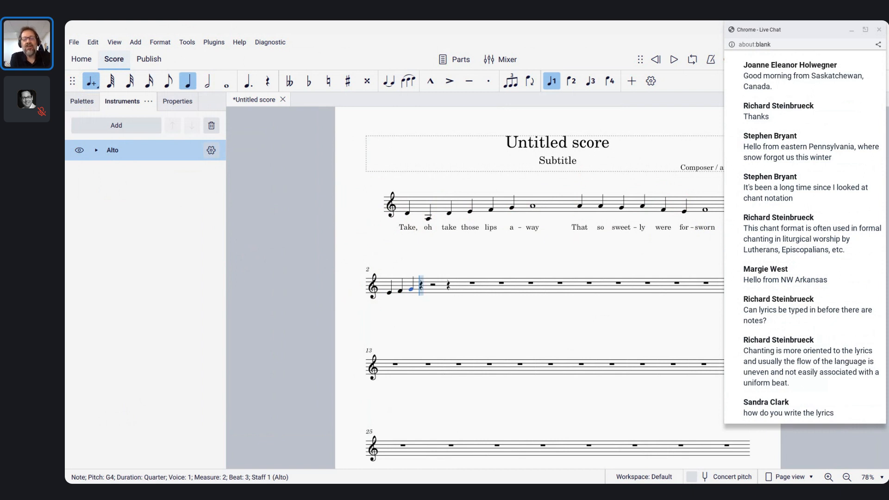
Step: Lengthen the G4 in measure 2 to a whole note, extending the measure, and end note input
key(shift+w)
key(shift+w)
key(shift+w)
key(shift+w)
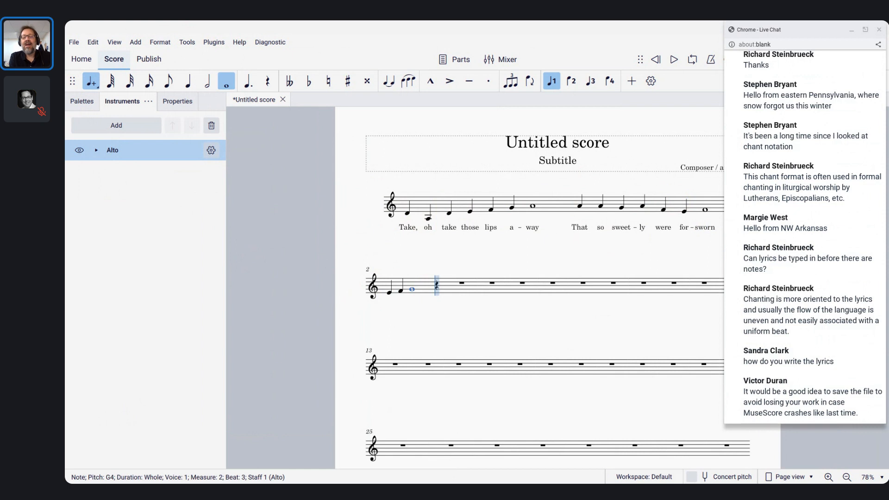
key(Escape)
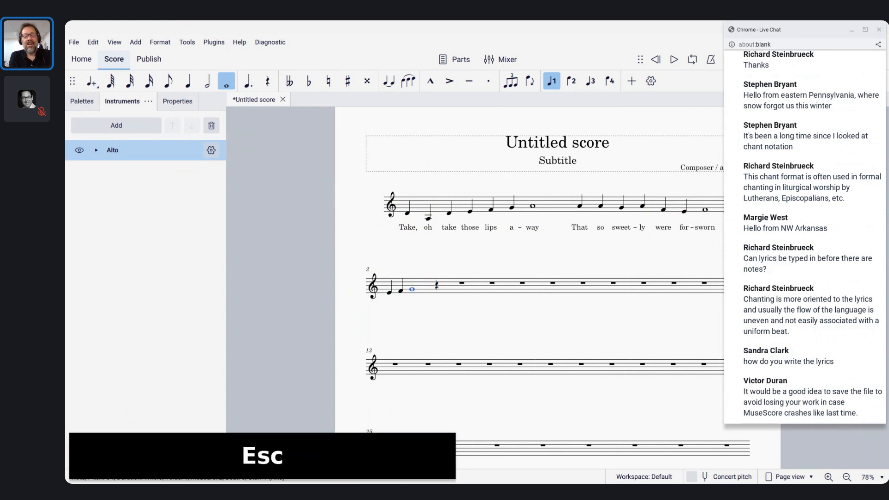
Step: Start saving the score and browse to the Community folder inside Mastering MuseScore
key(ctrl+s)
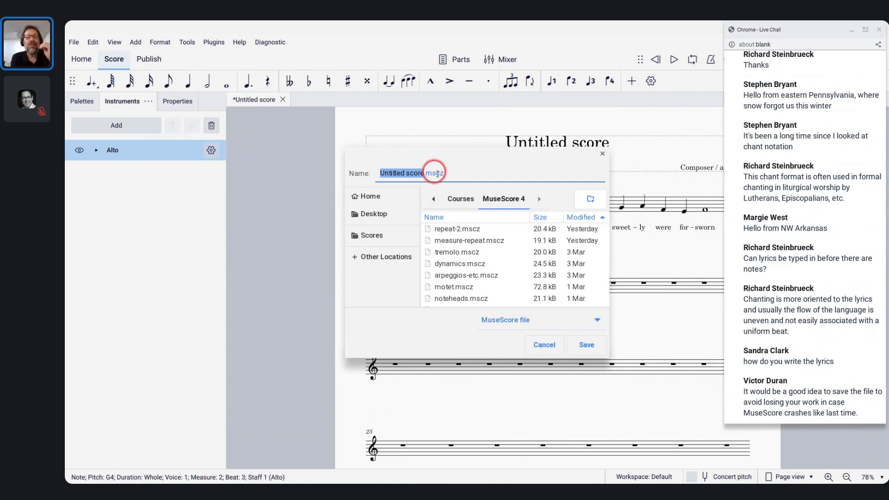
click(460, 203)
click(435, 200)
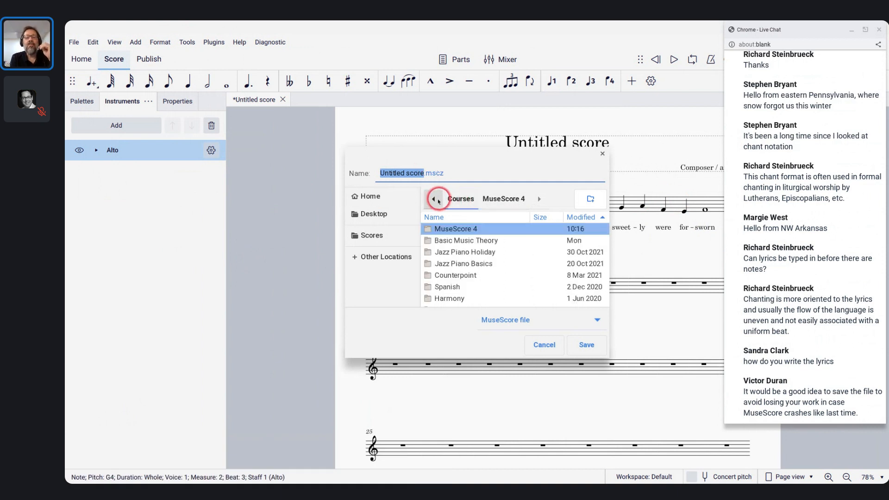
click(458, 199)
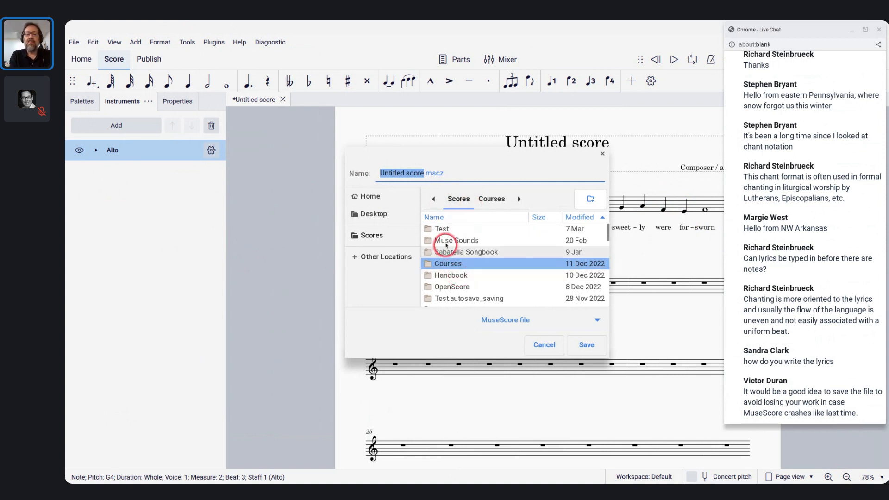
click(441, 264)
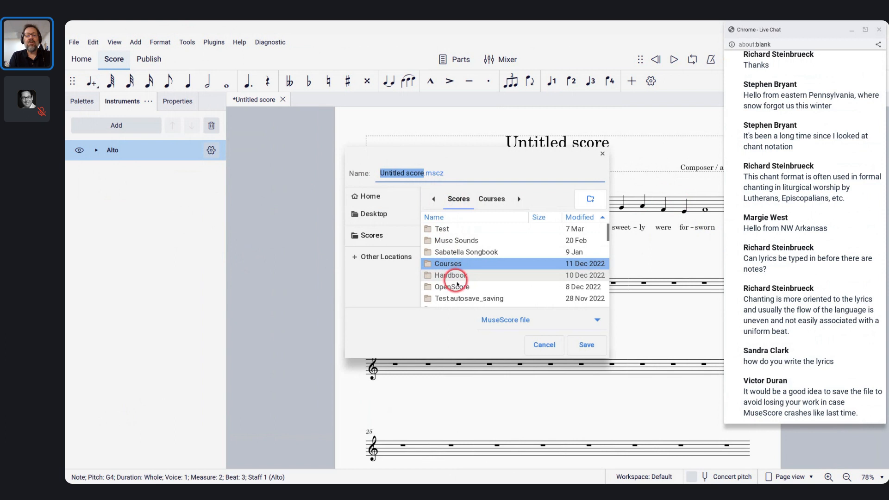
scroll(457, 283, down, 4)
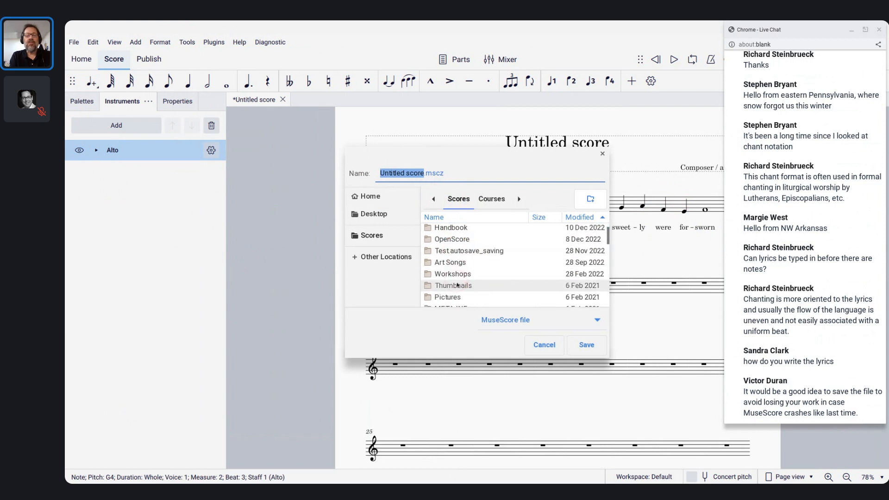
scroll(457, 284, up, 4)
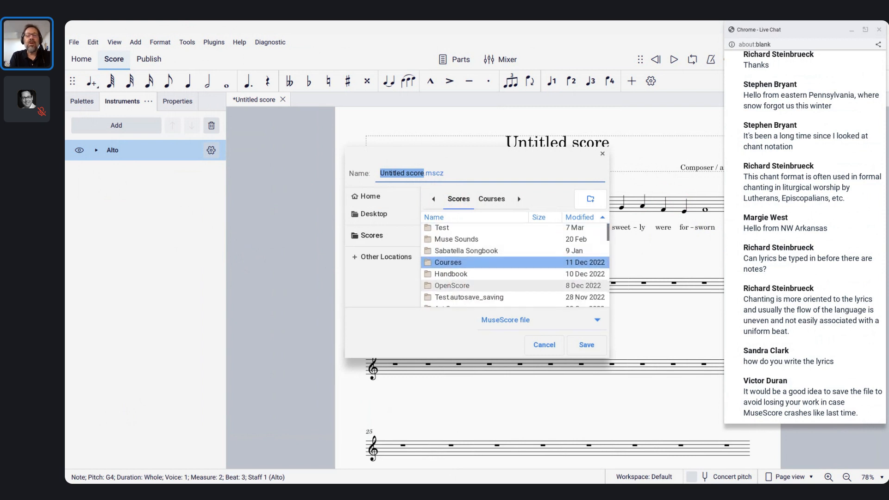
scroll(457, 290, down, 10)
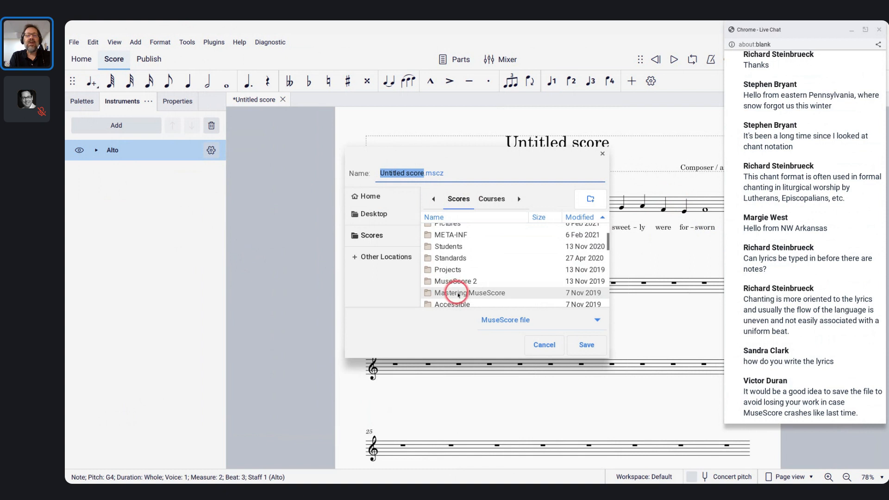
double_click(458, 294)
double_click(444, 228)
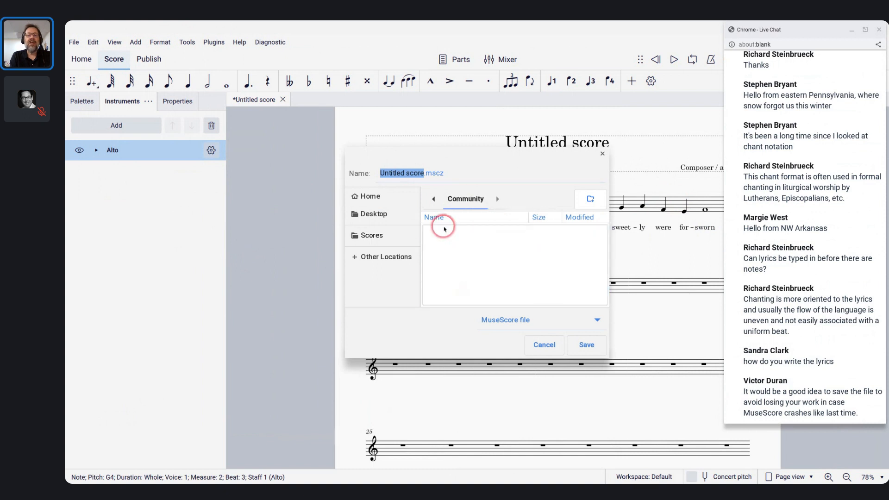
Step: Name the file "take oh take those lips away.mscz" and save it in the Community folder
click(411, 174)
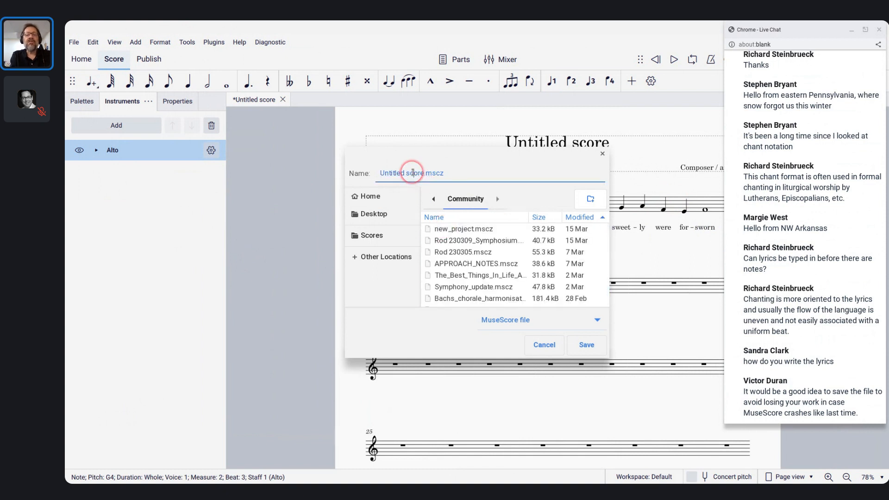
key(Home)
key(ctrl+shift+Right)
key(ctrl+shift+Right)
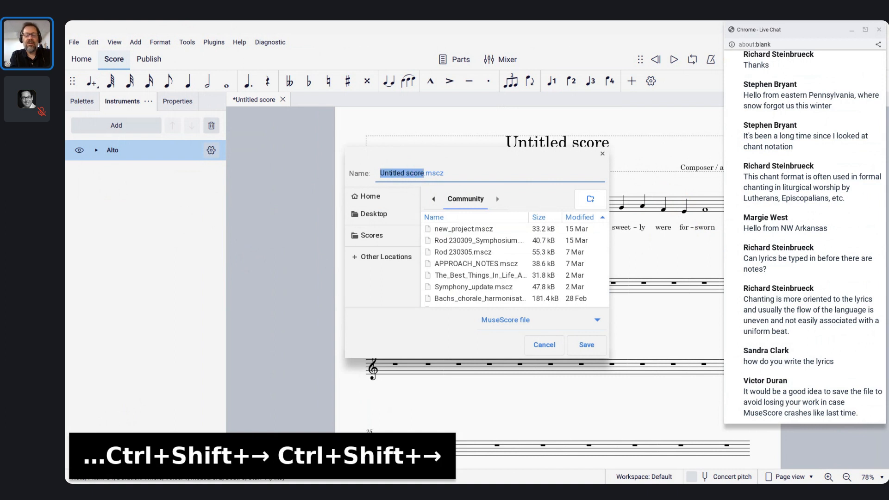
text(take o)
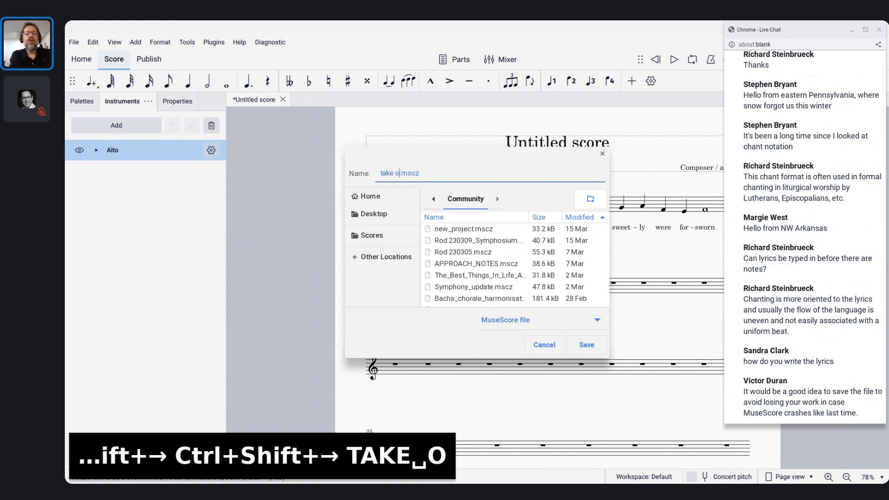
text(h take thos)
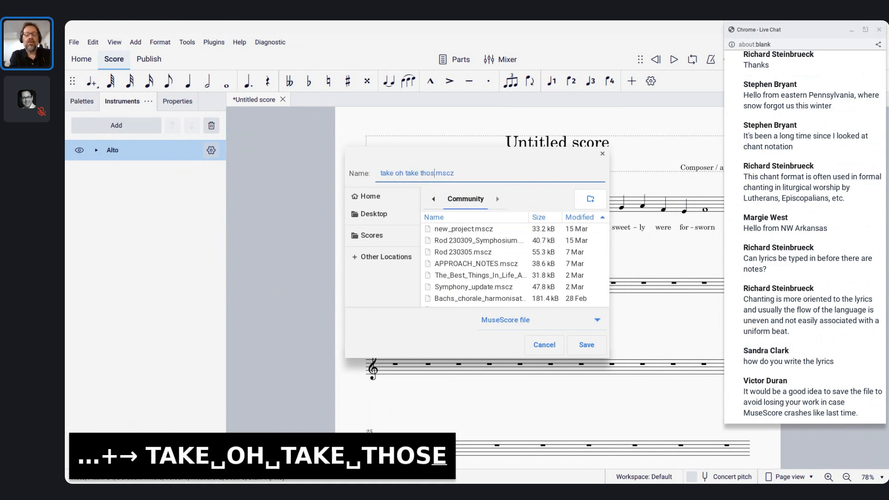
text(e lips away)
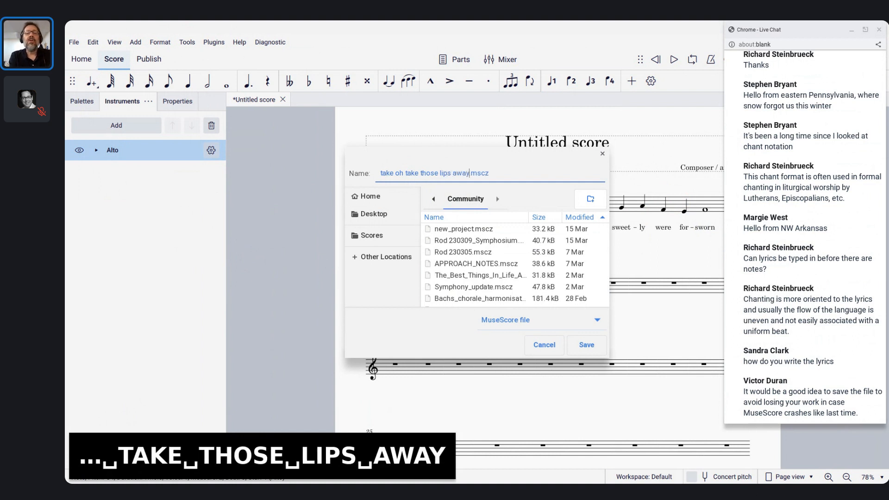
key(Return)
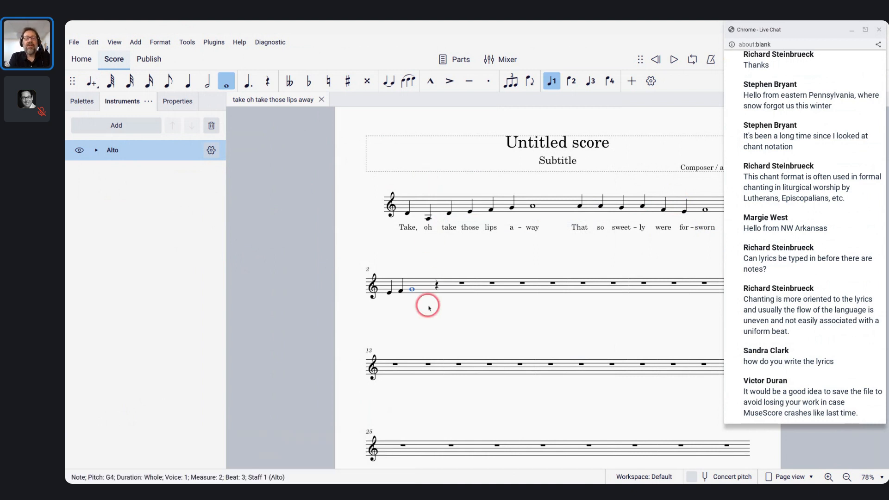
Step: Continue measure 2 from the rest after the whole-note G4 with quarter notes F4, E4, D4 and a whole-note E4
click(436, 285)
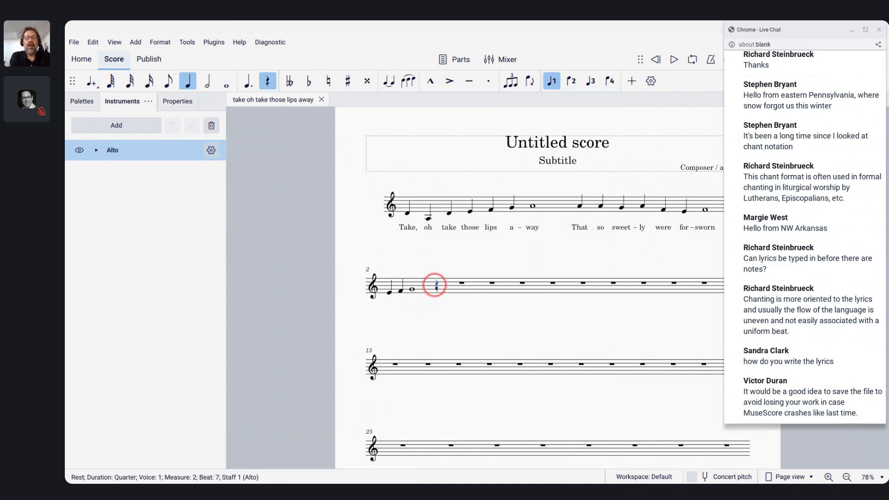
key(n)
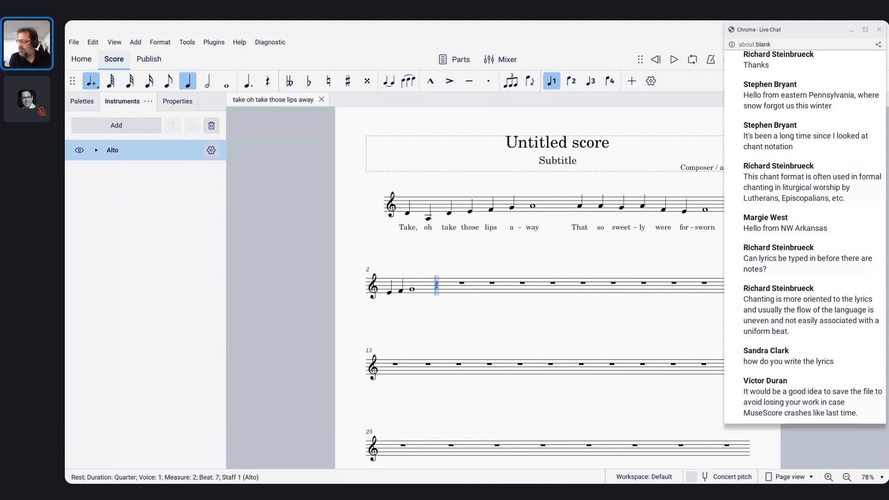
key(5)
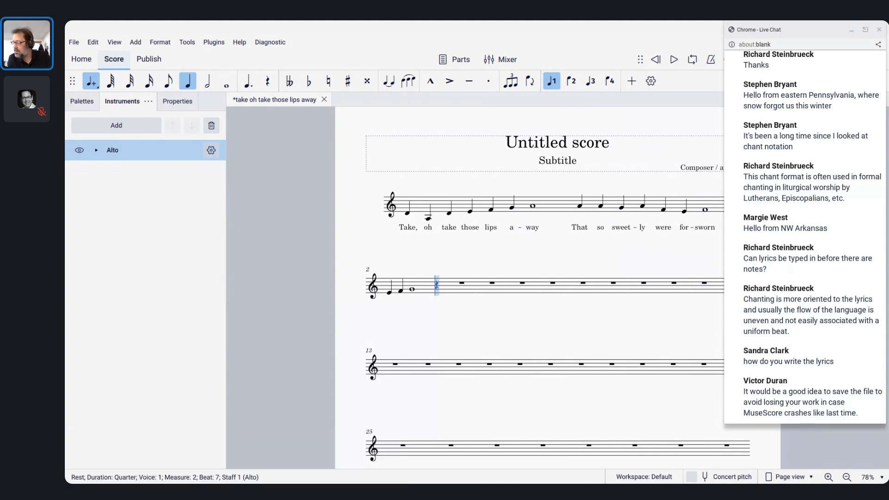
key(f)
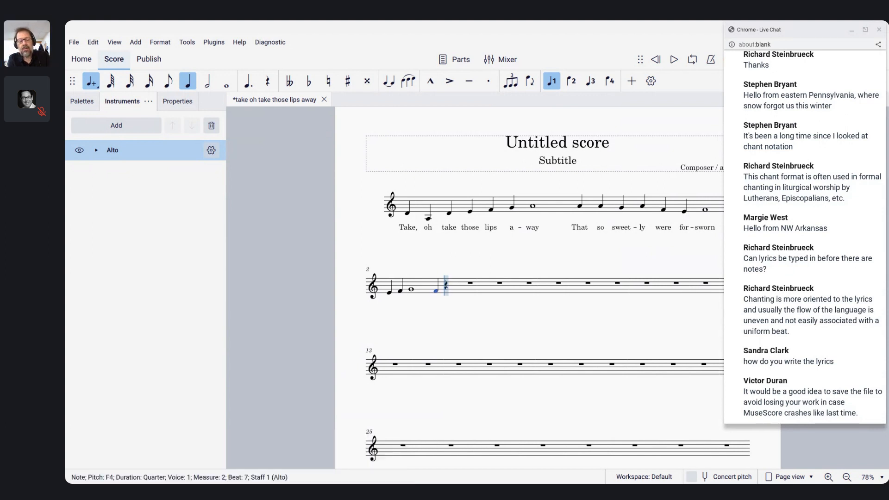
key(e)
key(d)
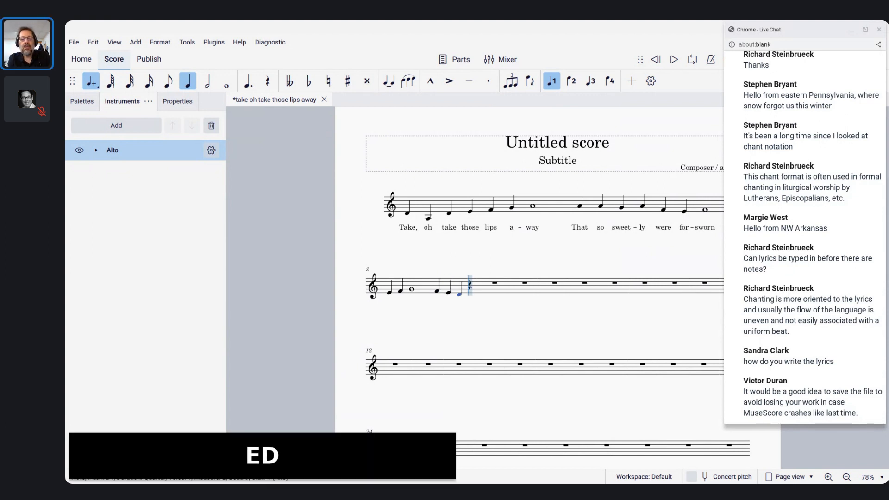
key(7)
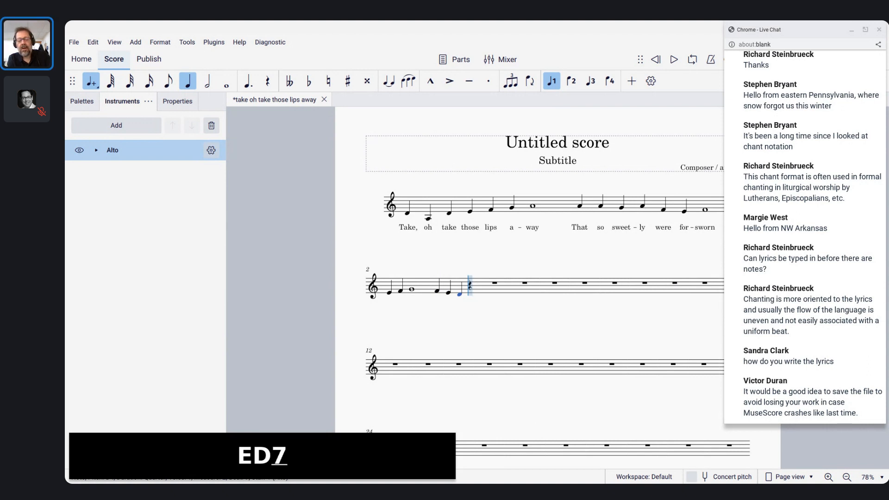
key(e)
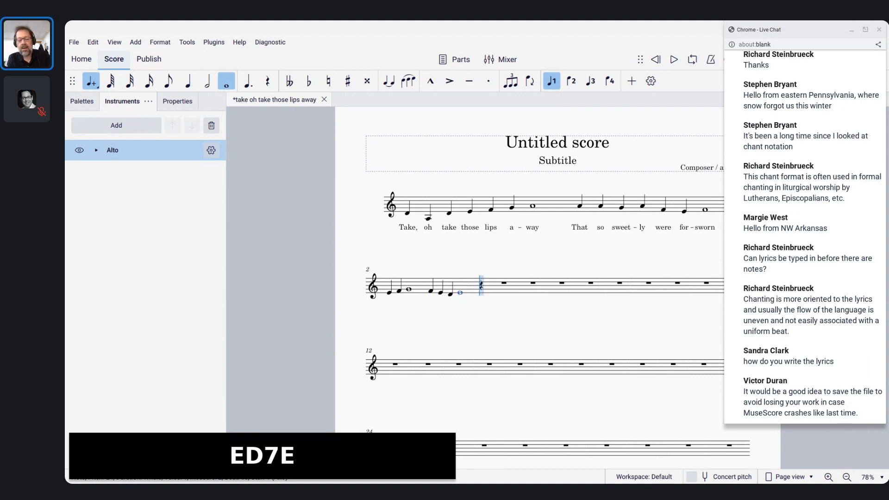
Step: Add quarter notes G4, F4, E4, D4, C4, E4 and a whole-note A3 to measure 2, and end note input
key(5)
key(g)
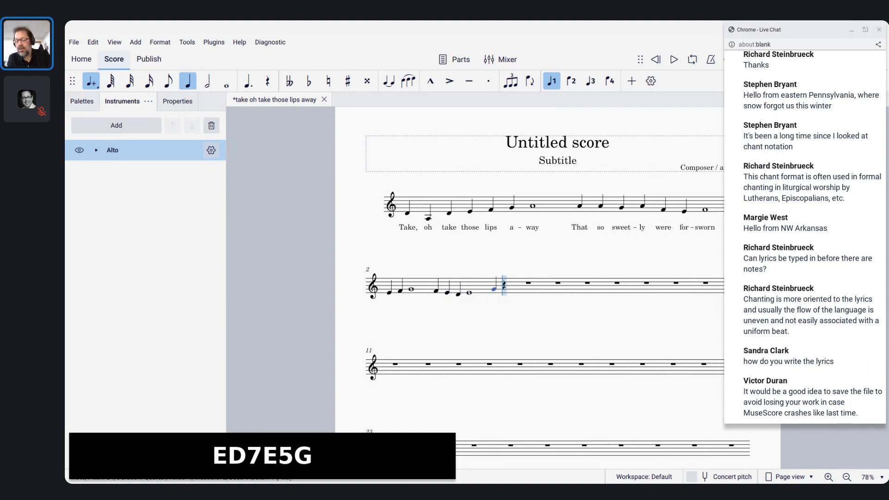
key(f)
key(e)
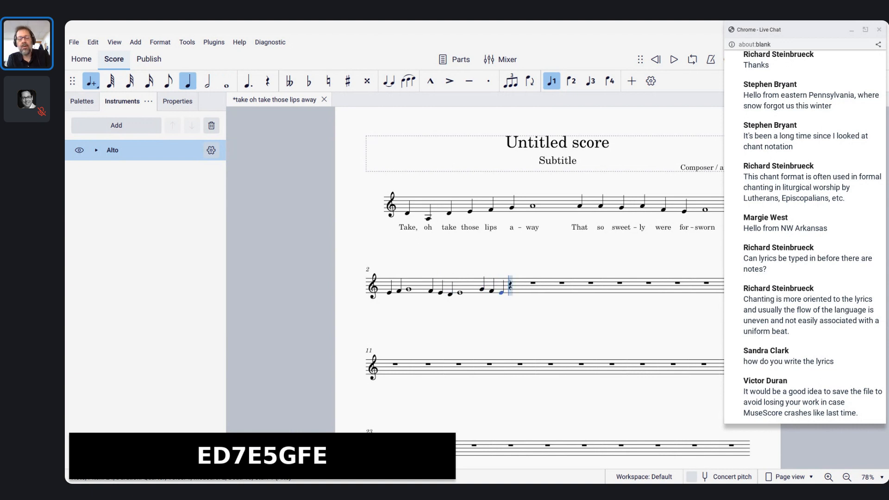
key(d)
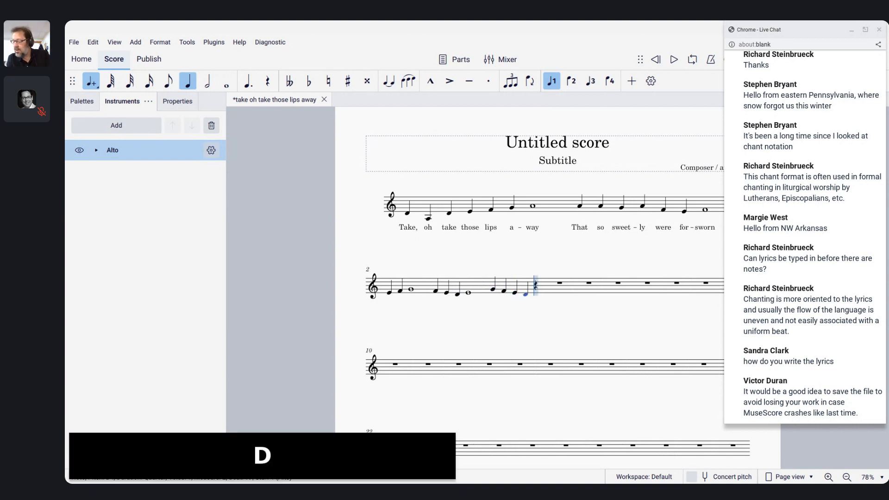
key(c)
key(e)
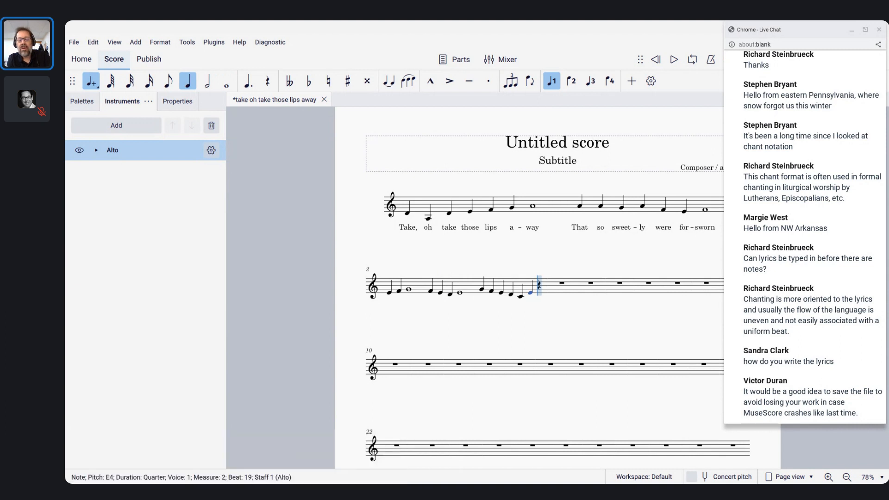
key(7)
key(a)
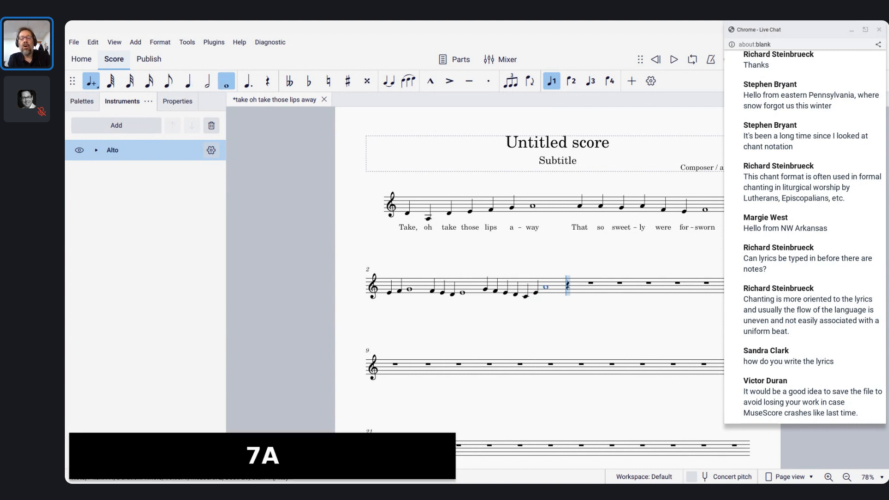
key(ctrl+Down)
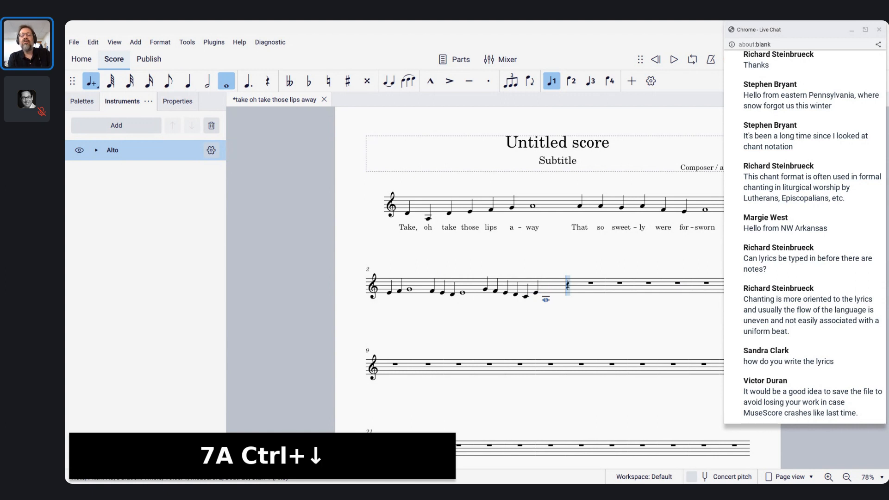
key(Escape)
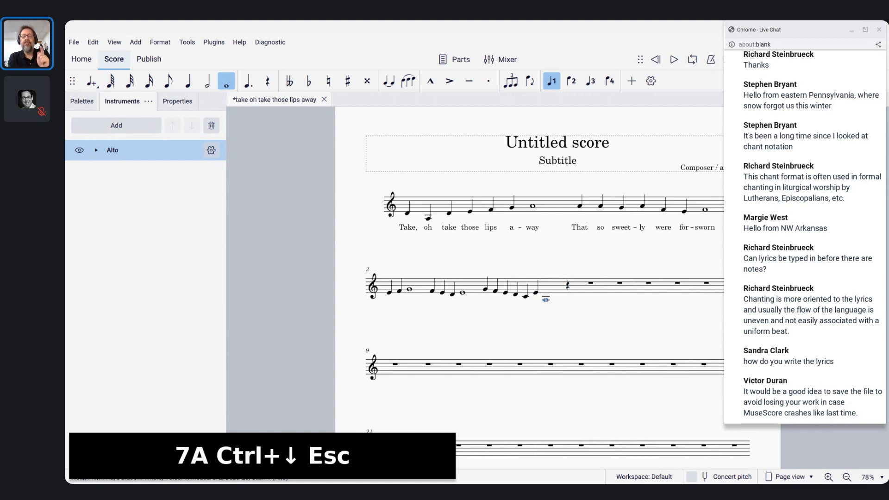
Step: Add a system break after measure 2 and remove the leftover quarter rest from the end of that measure
key(Return)
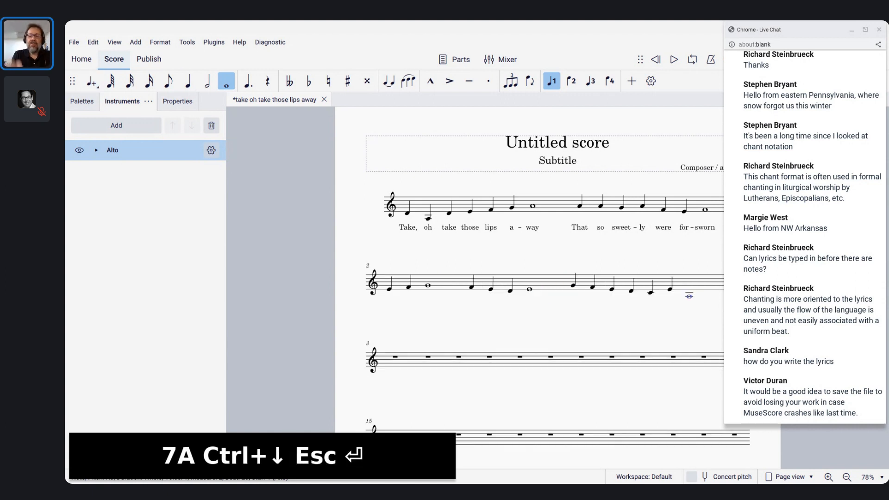
scroll(498, 326, down, 2)
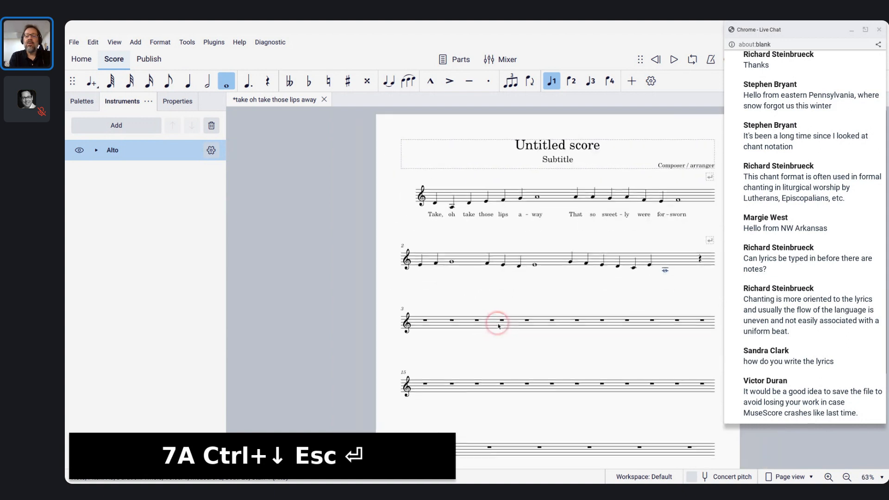
click(699, 261)
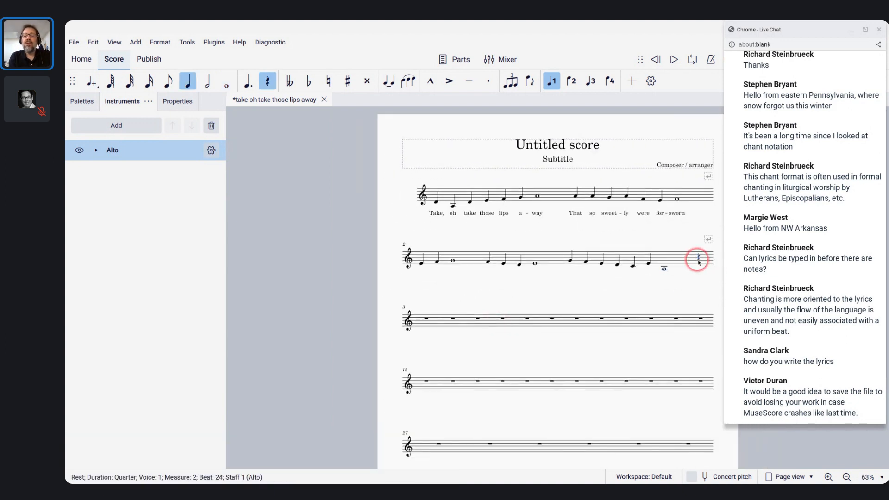
key(ctrl+BackSpace)
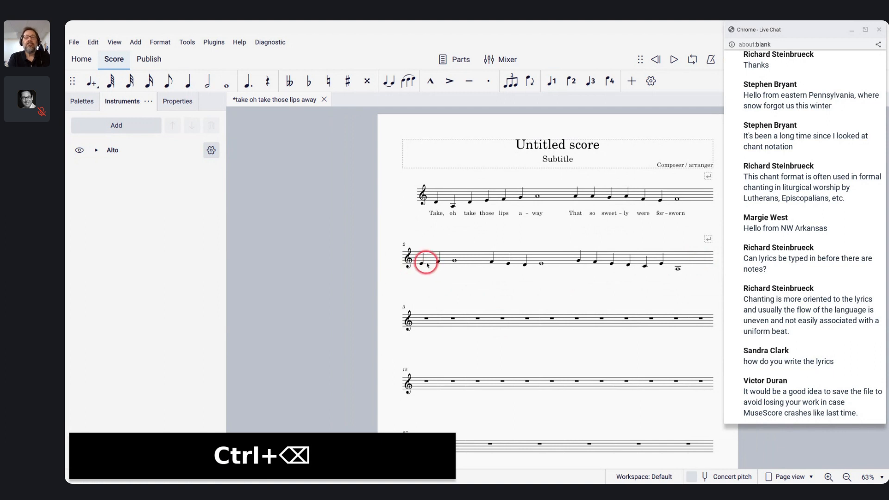
Step: Start the lyrics of measure 2 on its first note, entering "And those eyes," with one word per note
scroll(427, 264, up, 2)
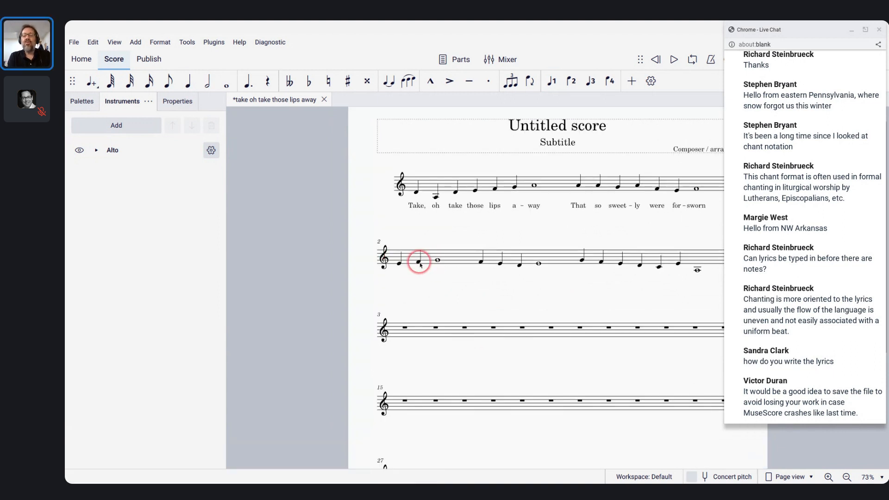
scroll(421, 265, up, 1)
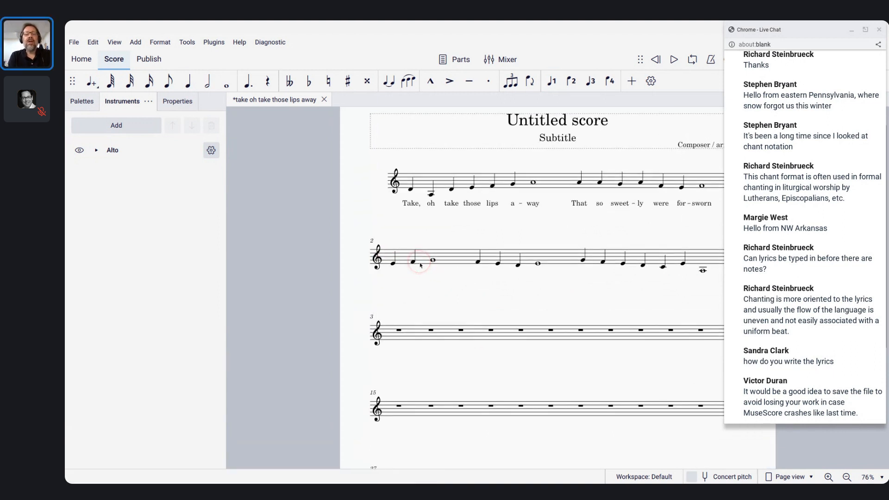
click(393, 265)
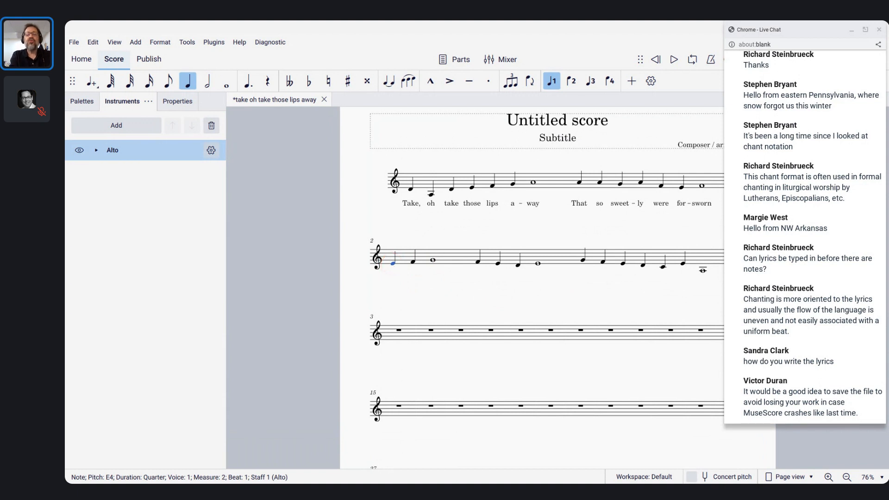
key(ctrl+l)
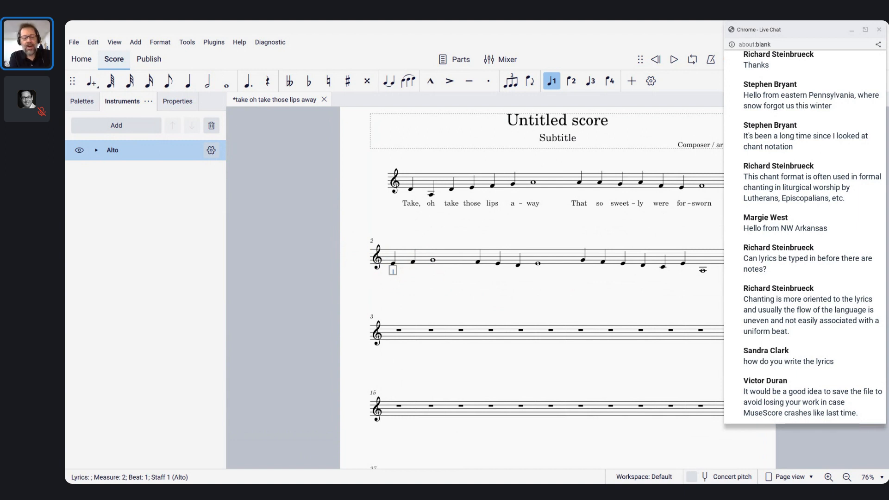
text(And)
key(space)
text(tho)
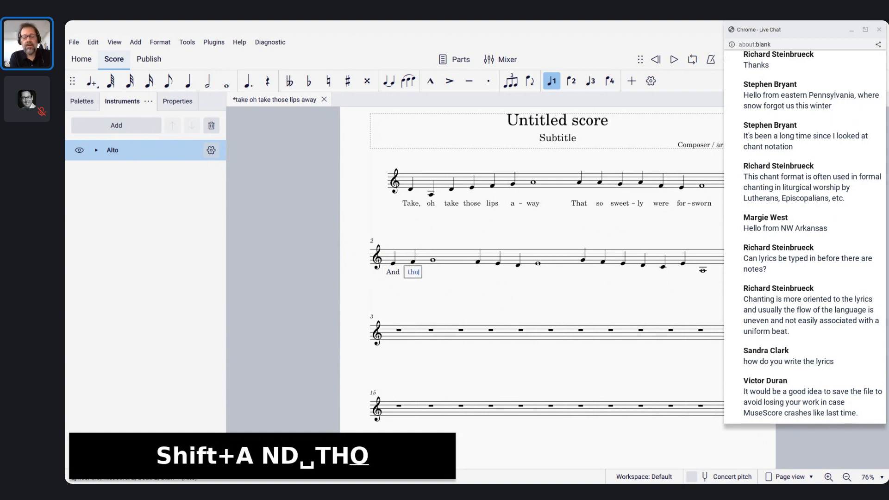
text(se)
key(space)
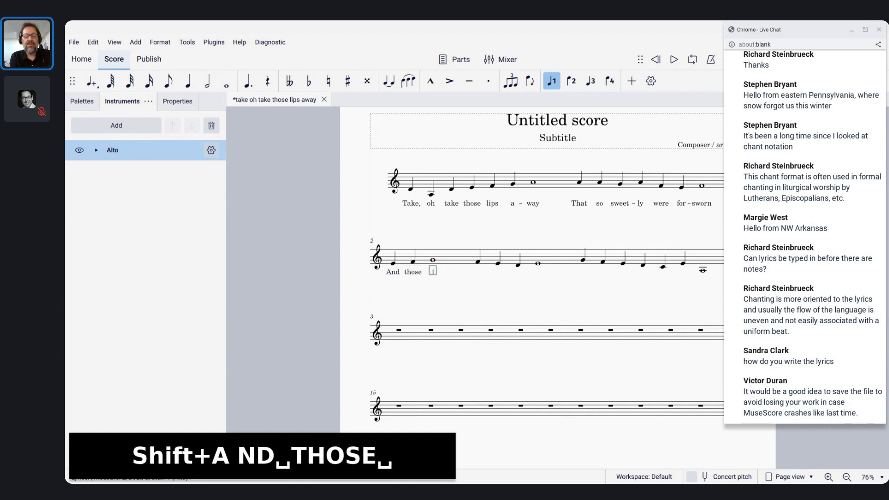
text(eyes)
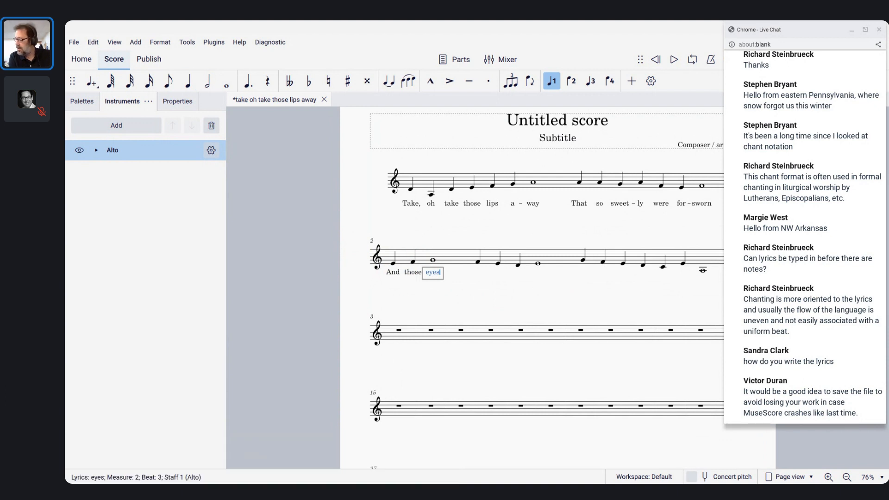
text(,)
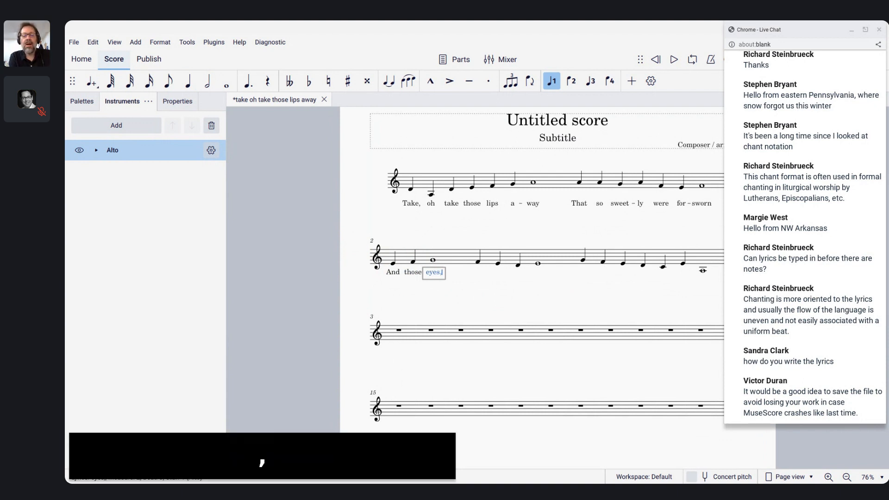
key(space)
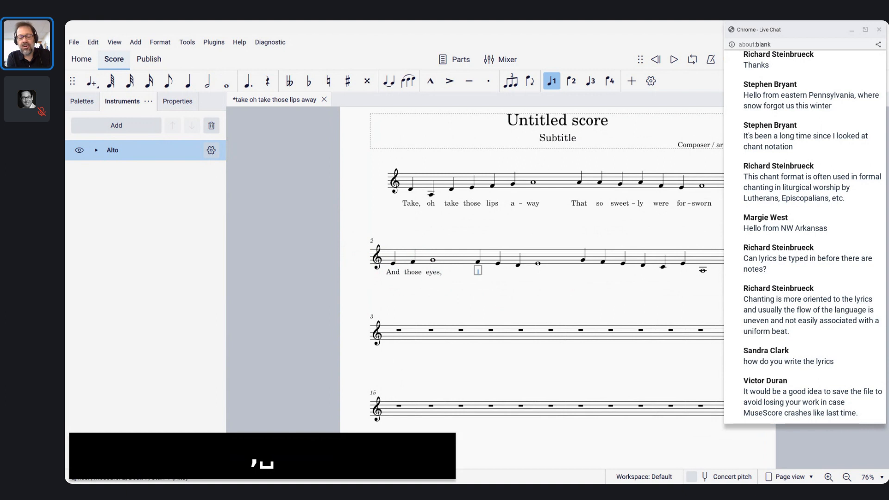
Step: Continue the measure 2 lyrics with "the break of day", one word per note from the quarter note after the first gap
text(the)
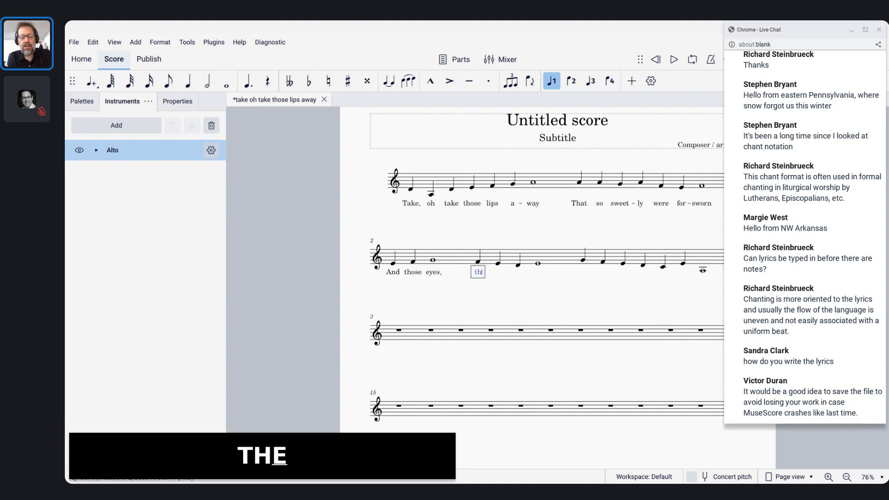
key(space)
text(break)
key(space)
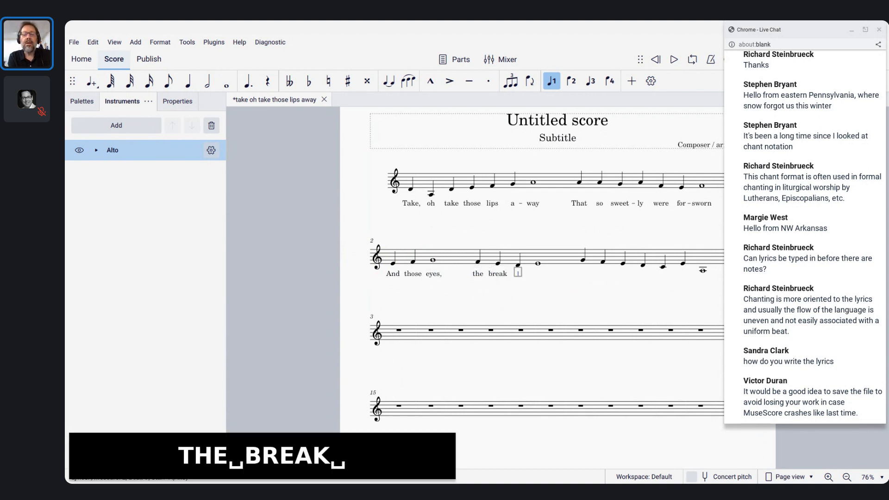
text(of)
key(space)
text(day)
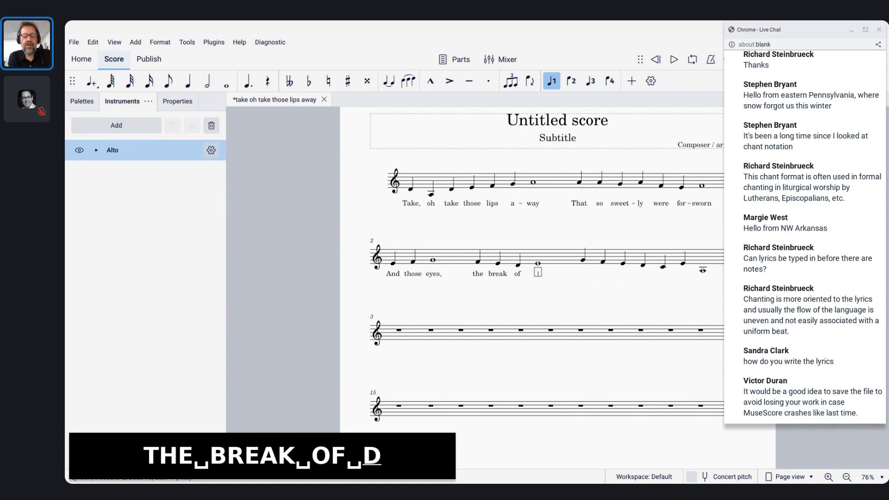
key(space)
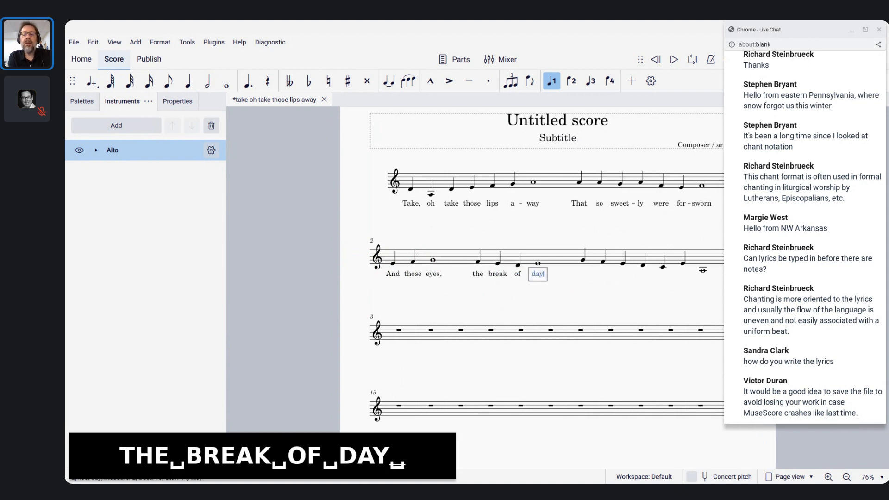
Step: Enter the lyrics "Lights that do" under the first three notes of the last phrase in measure 2
text(K)
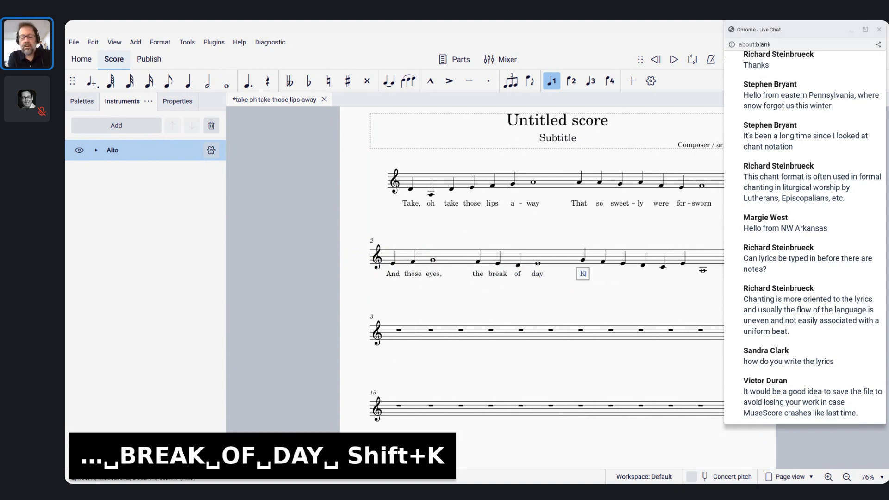
key(BackSpace)
text(Lights)
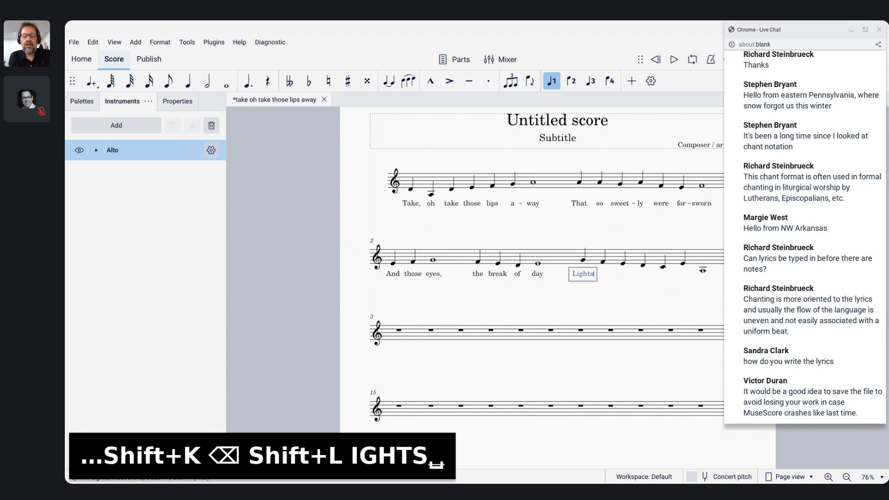
key(space)
text(that)
key(space)
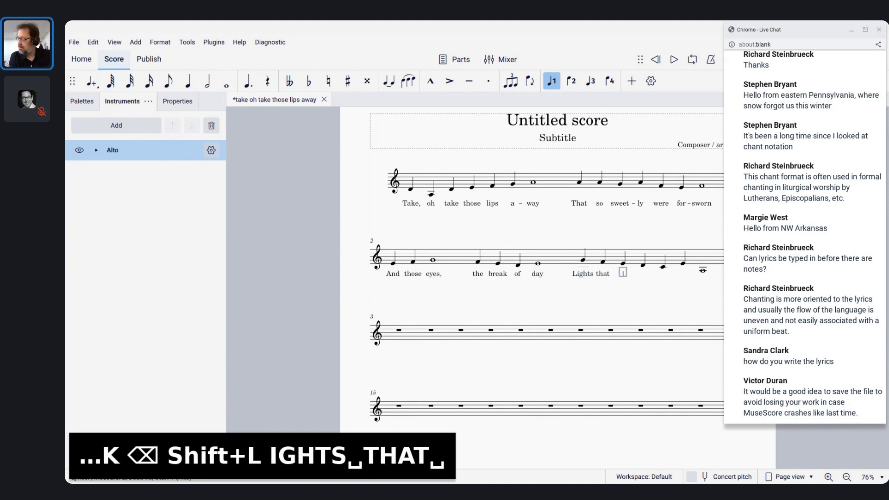
text(do)
key(space)
Step: Complete the measure 2 lyrics with the hyphenated "mis-lead" followed by "the dawn", and end lyric entry
text(mis)
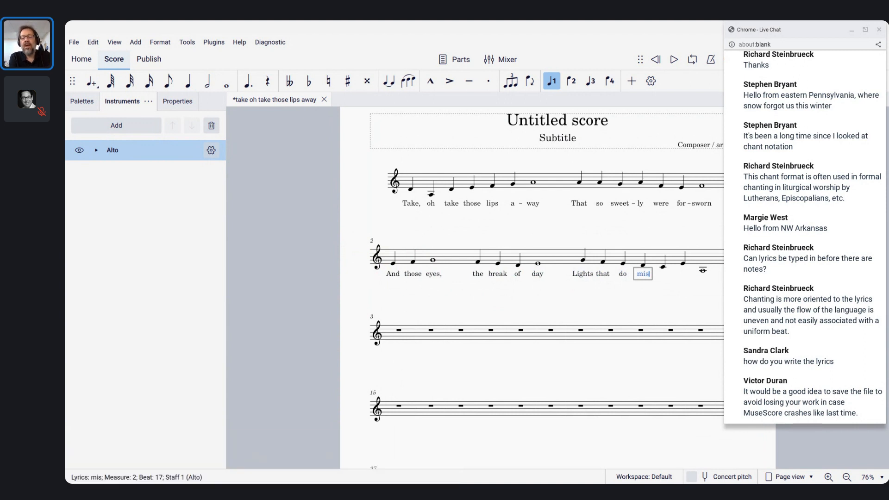
key(minus)
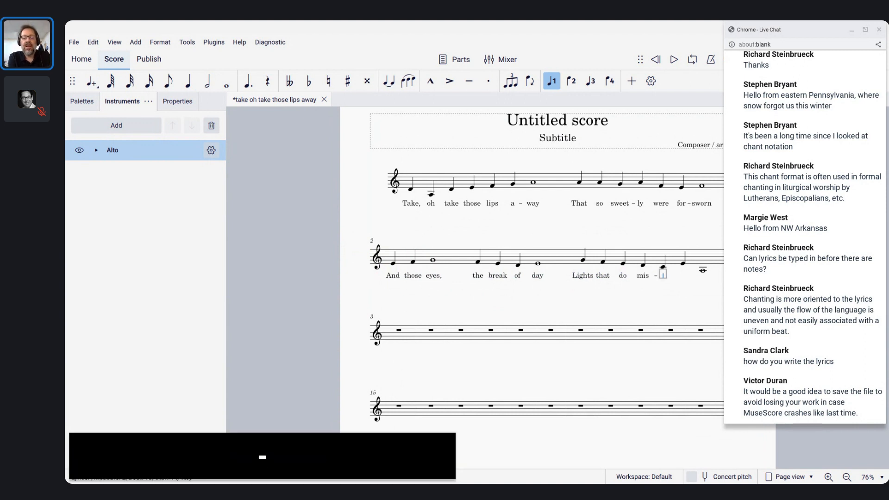
text(lead)
key(space)
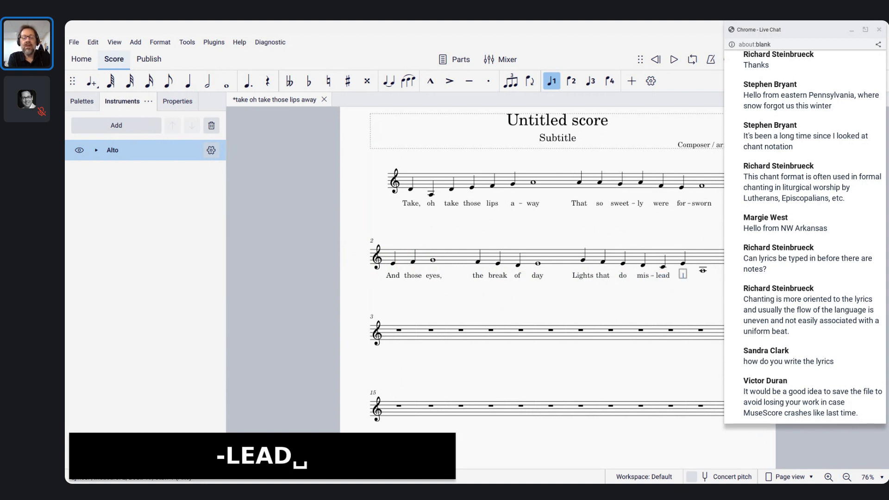
text(the)
key(space)
text(dawn)
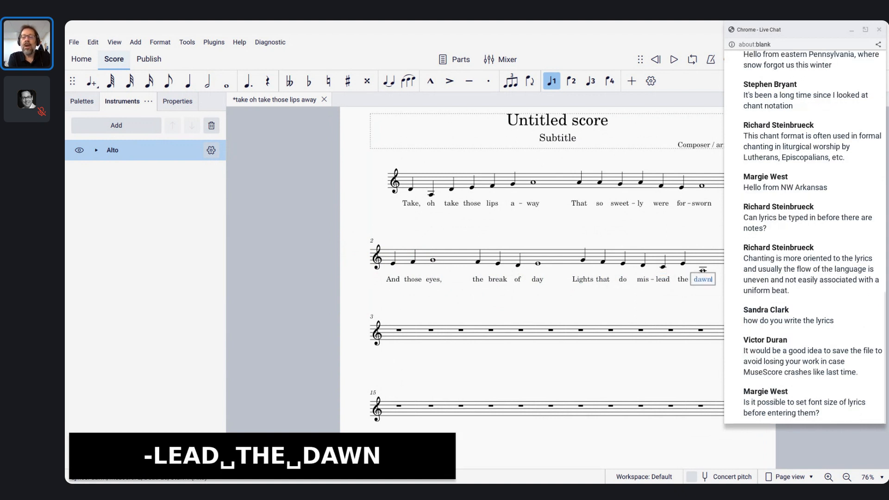
key(Escape)
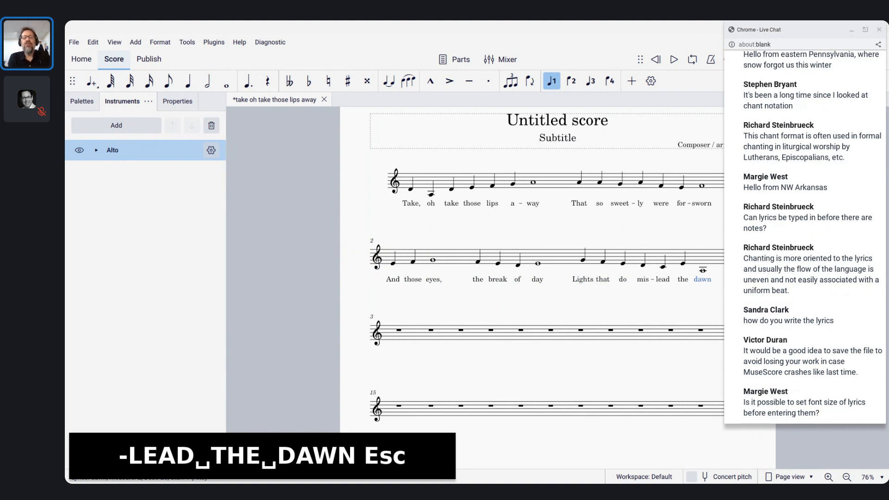
Step: Set the text size of the first lyric, "Take,", to 12 pt
scroll(334, 240, up, 2)
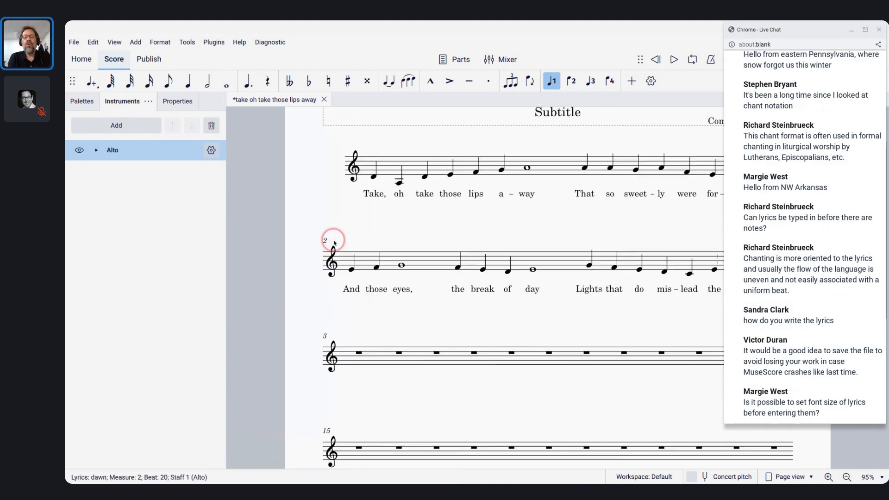
scroll(334, 240, down, 2)
scroll(334, 241, up, 4)
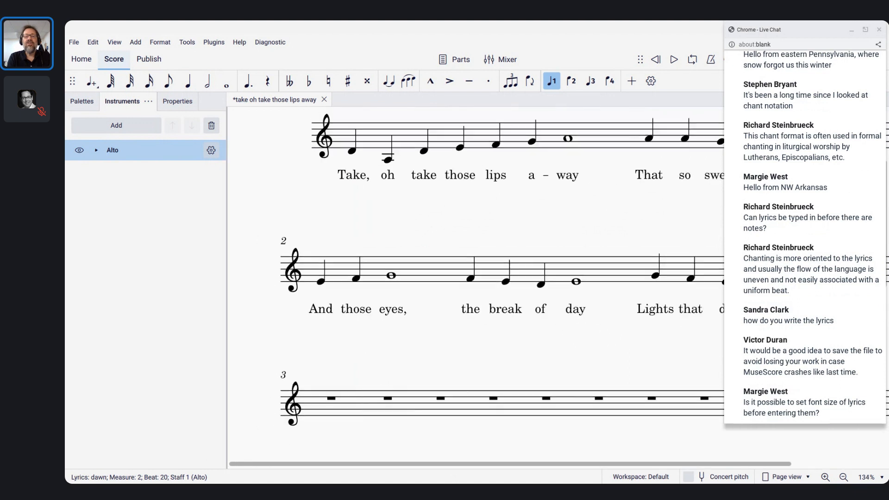
scroll(334, 241, down, 1)
scroll(334, 240, up, 2)
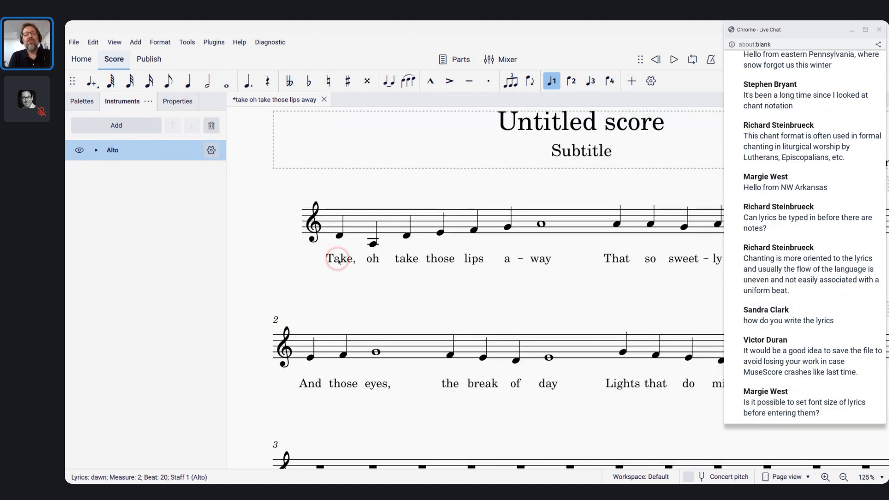
click(339, 261)
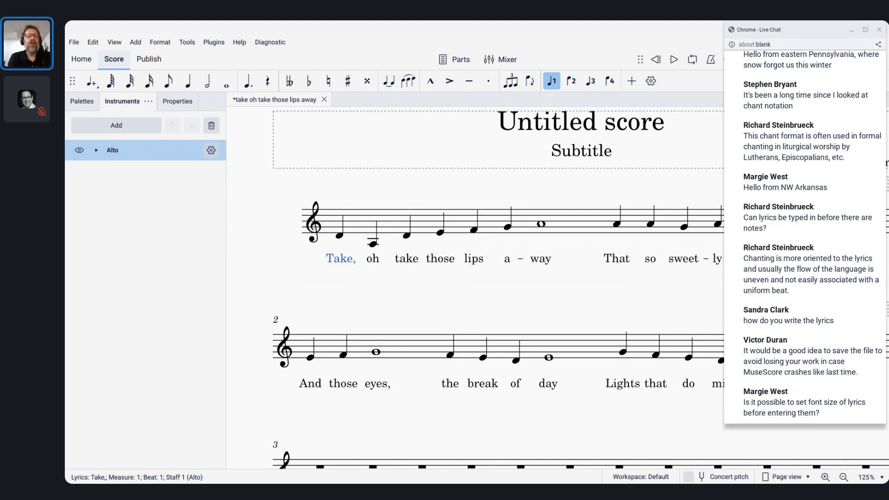
click(172, 99)
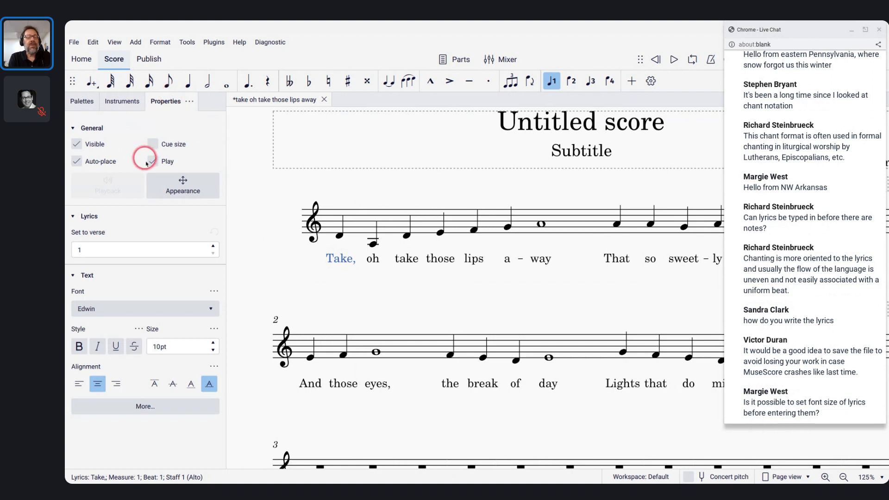
click(160, 346)
key(Up)
key(Up)
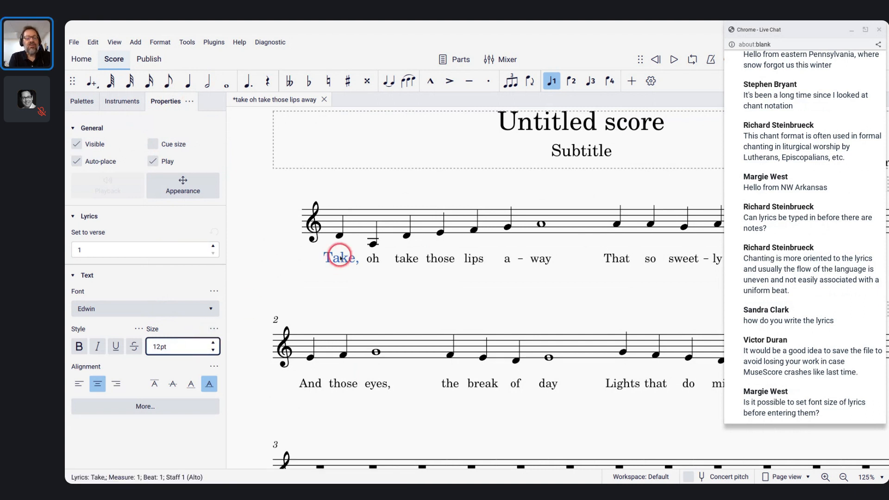
Step: Save the lyric's text size as the default style for this score
click(213, 329)
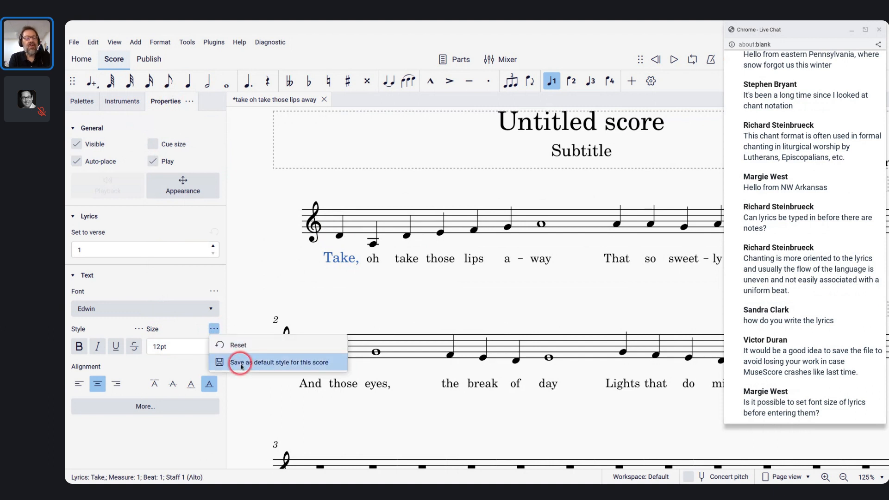
click(241, 363)
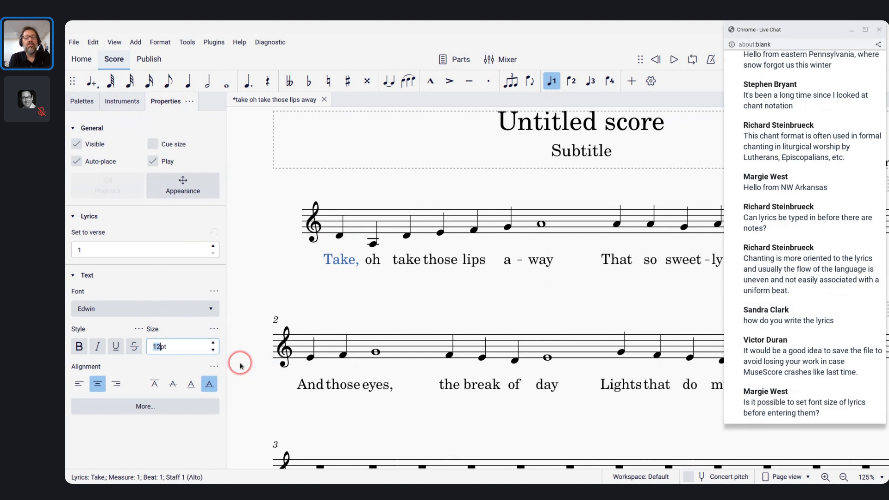
scroll(416, 325, down, 3)
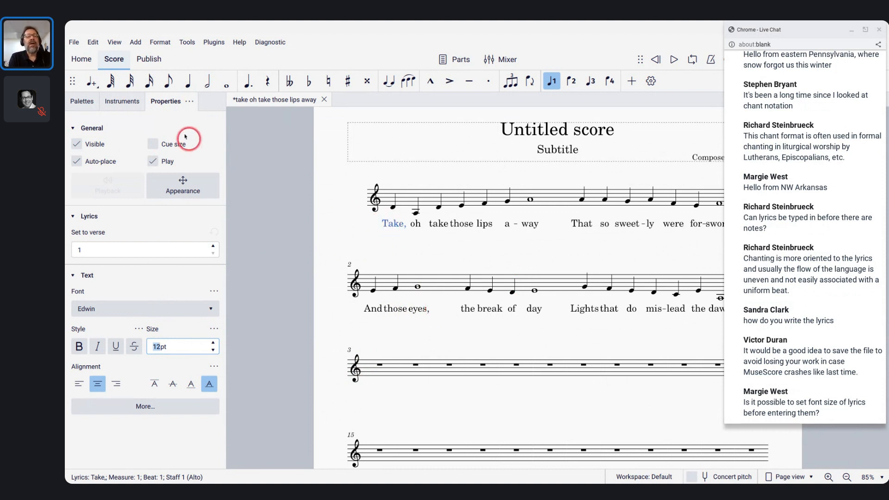
Step: Examine the "Lyrics odd lines" text style in the score's style settings, and close the settings without changes
click(159, 42)
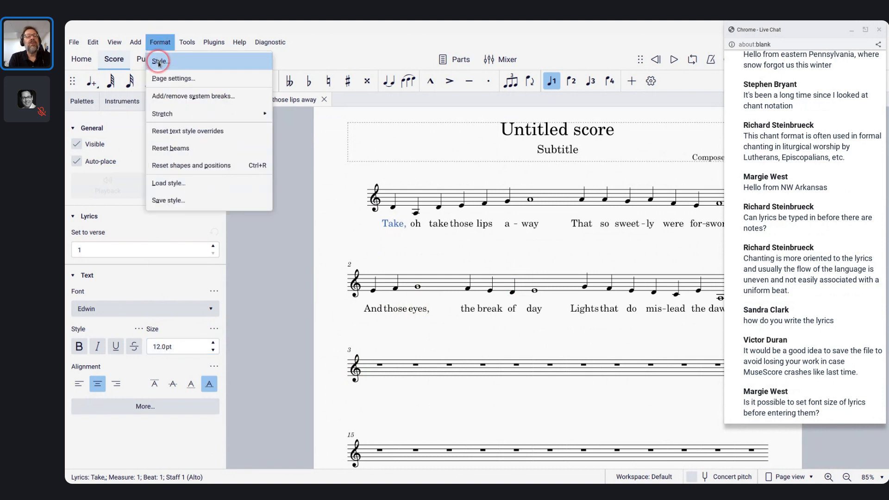
click(159, 62)
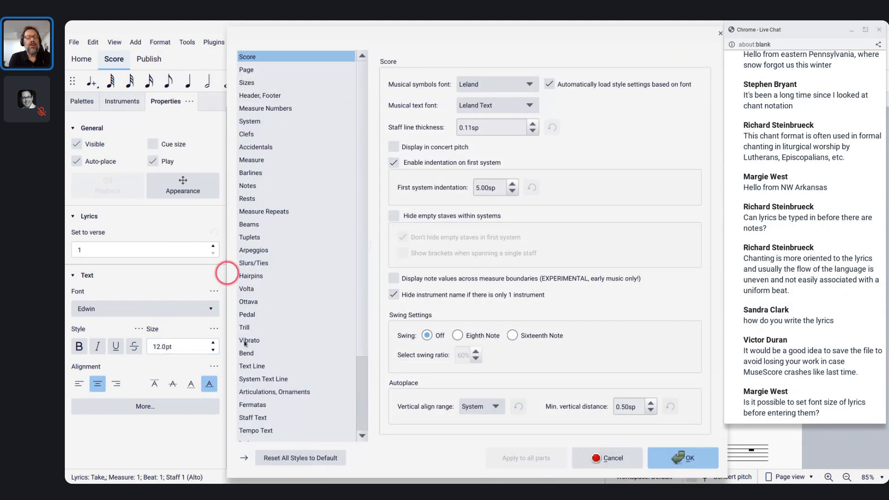
scroll(256, 384, down, 3)
click(254, 438)
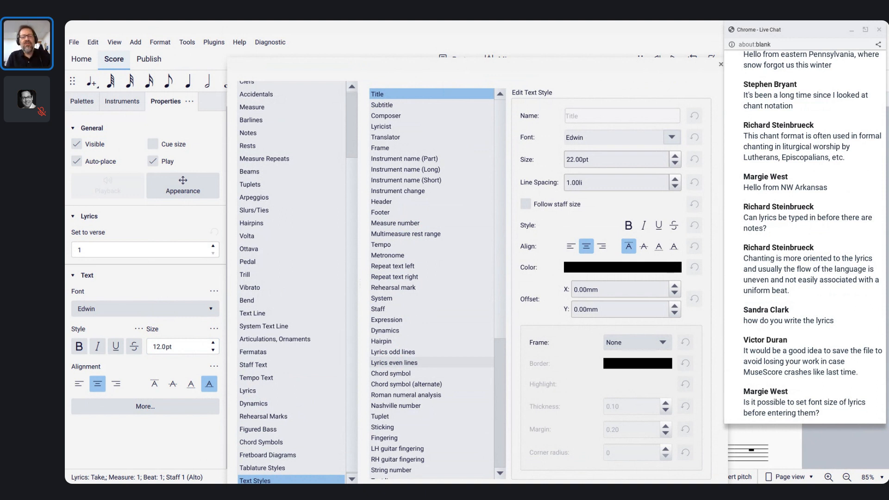
click(392, 352)
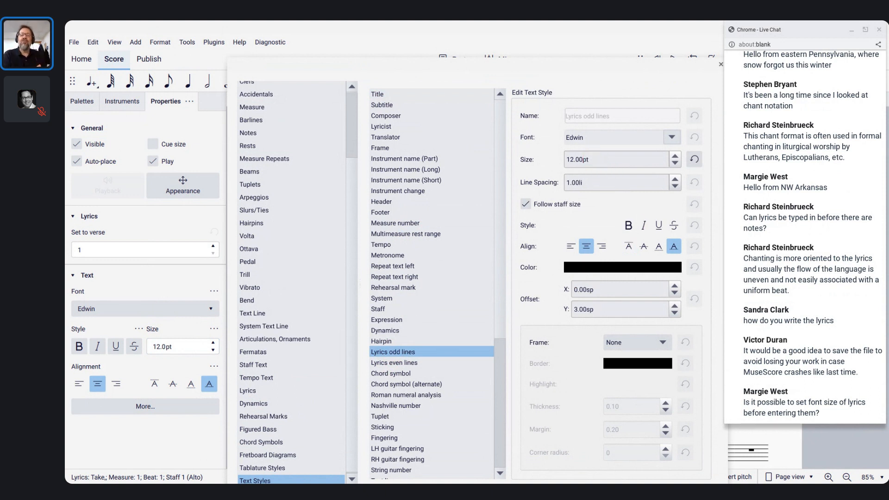
click(720, 65)
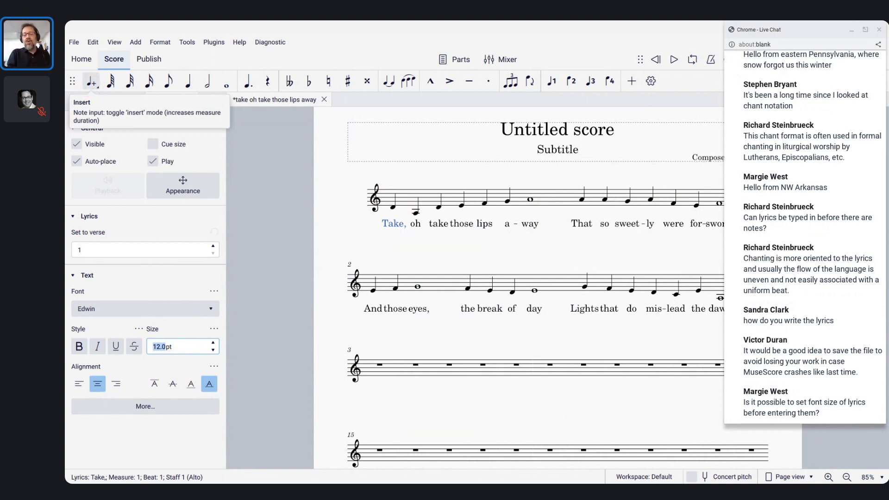
Step: Begin note input in Insert mode with the cursor at the start of measure 3
click(445, 333)
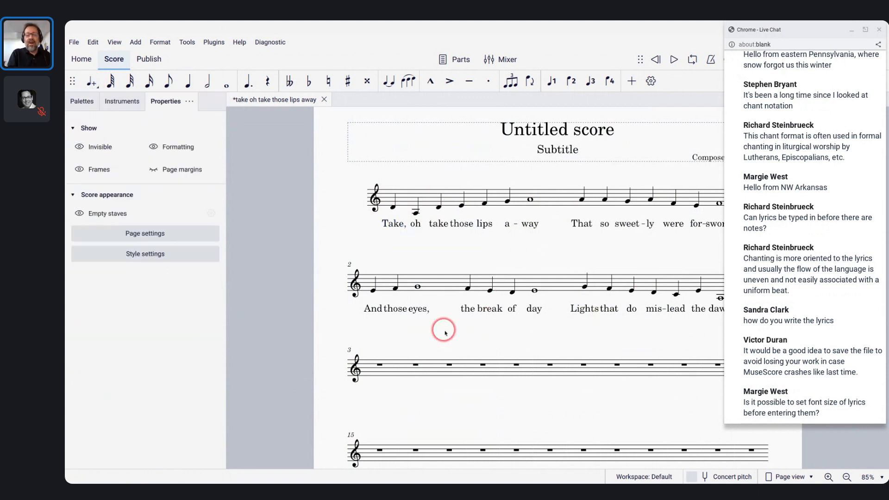
click(427, 367)
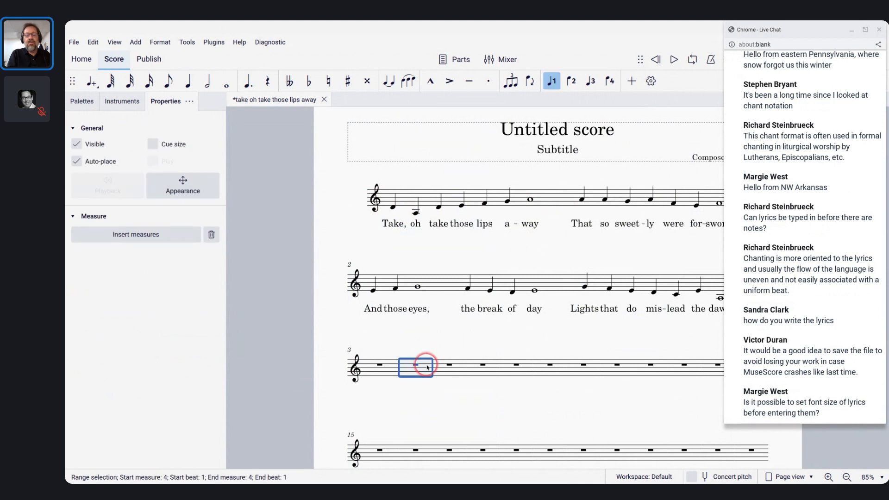
click(89, 85)
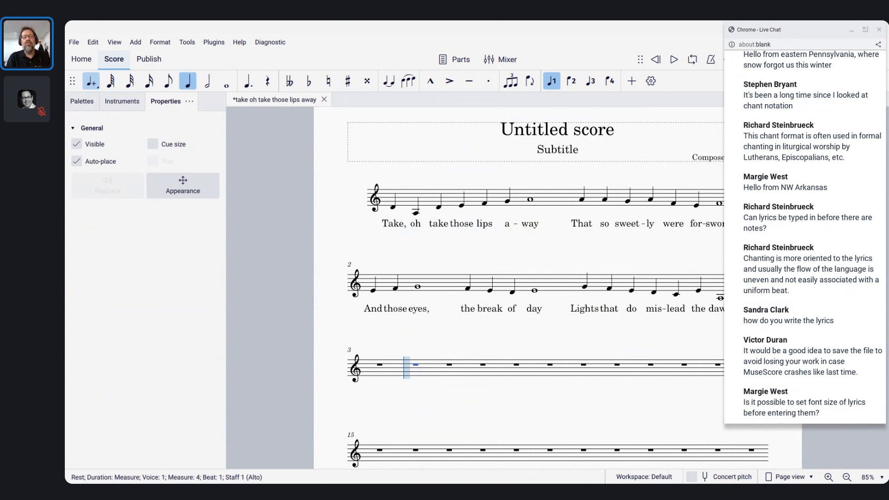
click(98, 87)
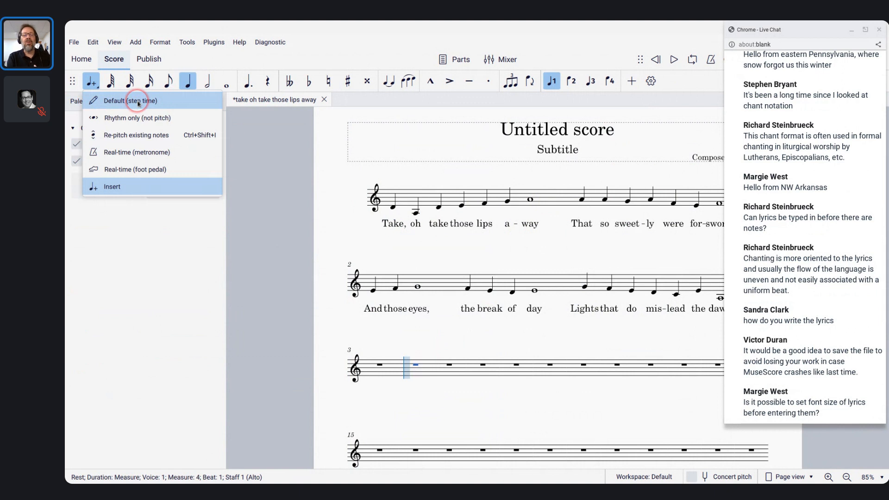
click(254, 180)
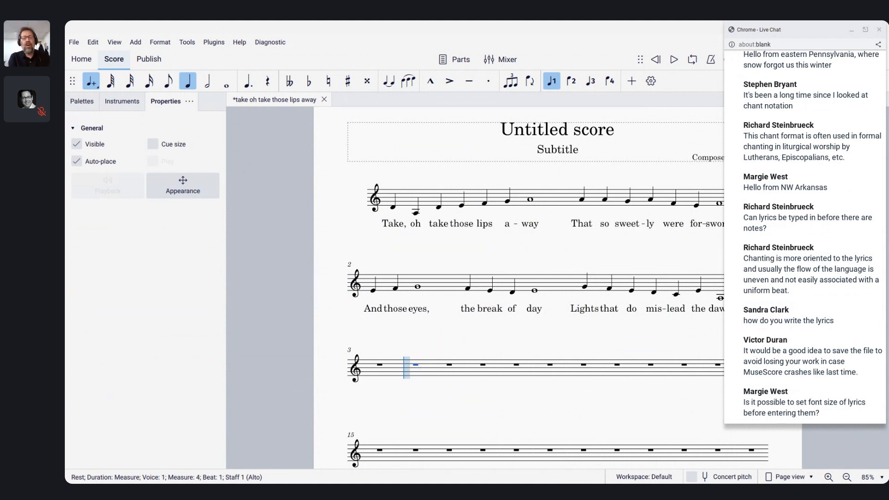
key(Left)
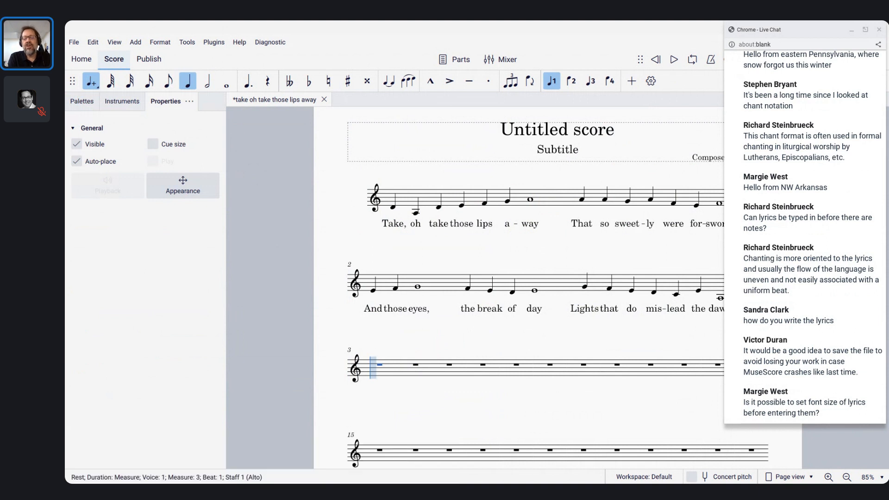
Step: Switch to the Modern Notation handout in Chrome, review the slashed-note example, and return to the score in MuseScore
key(alt+Tab)
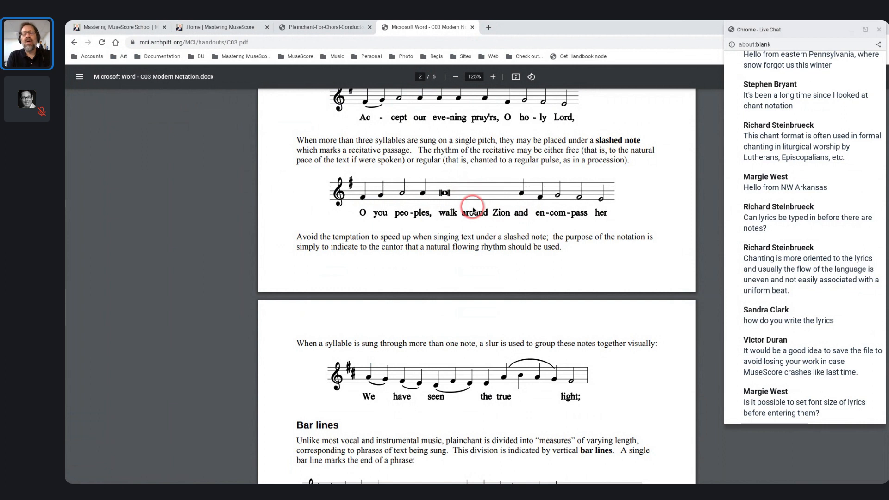
key(alt+Tab)
key(alt+Tab)
key(alt+shift+Tab)
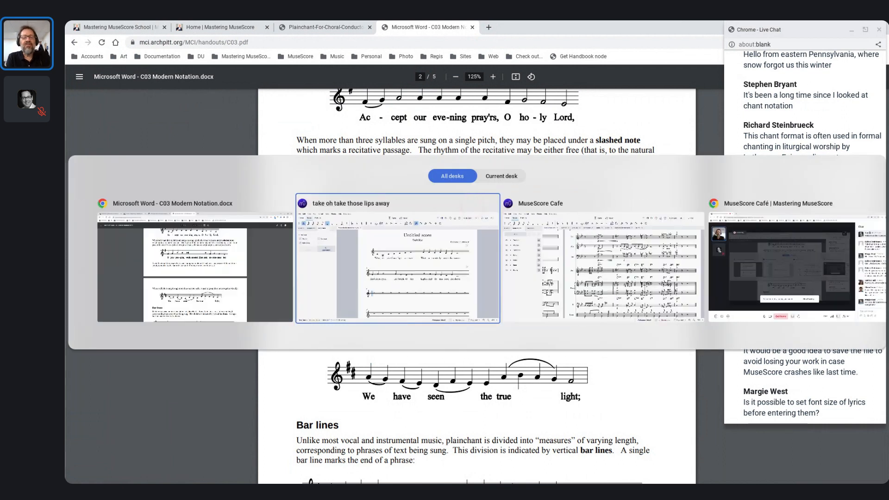
key(alt+Tab)
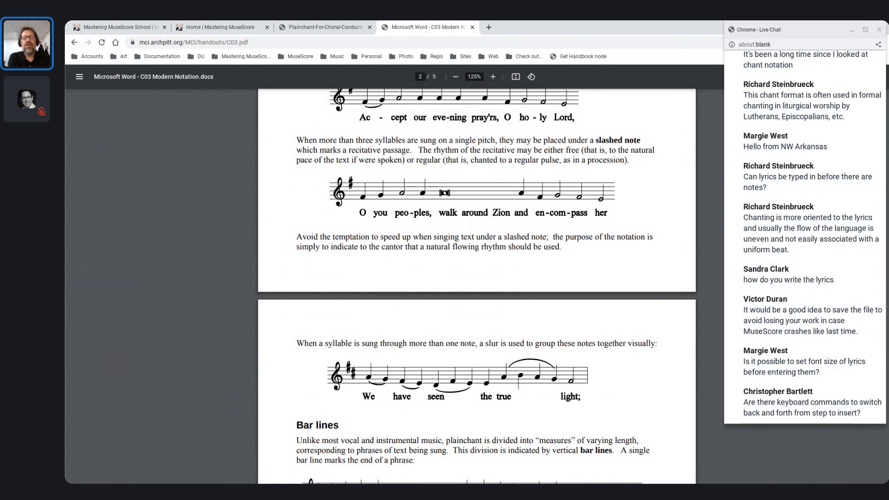
key(alt+Tab)
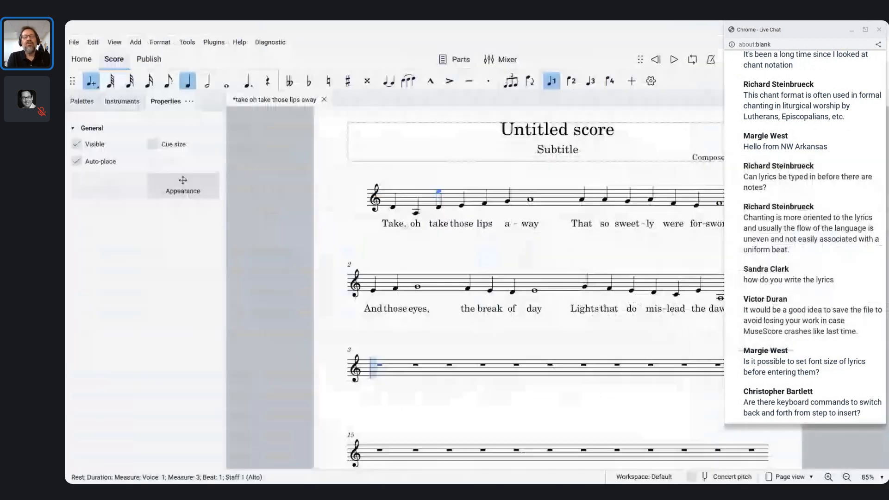
Step: Examine the available note input modes, from Default (step time) through Insert, without choosing a different one
click(97, 88)
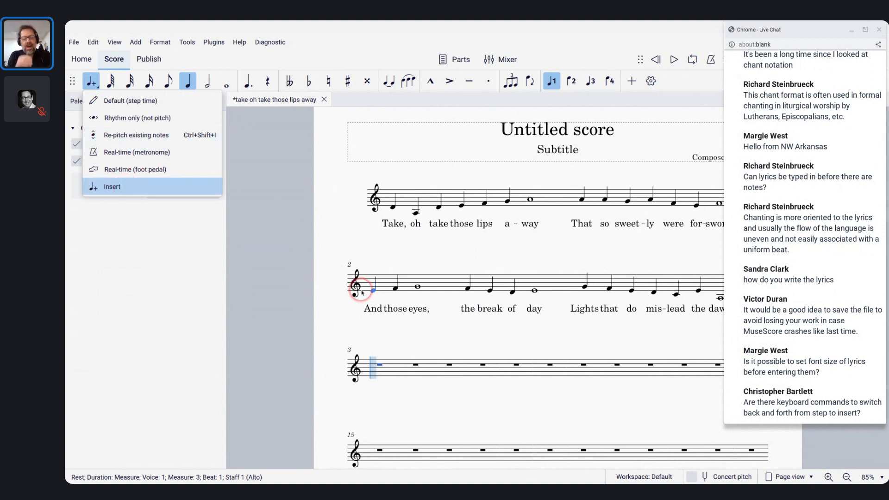
key(Escape)
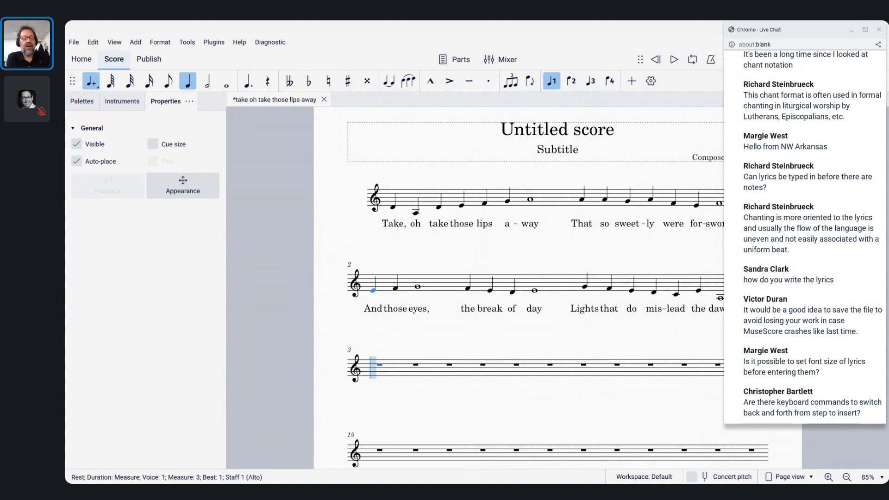
key(shift+Tab)
key(shift+Tab)
key(shift+Tab)
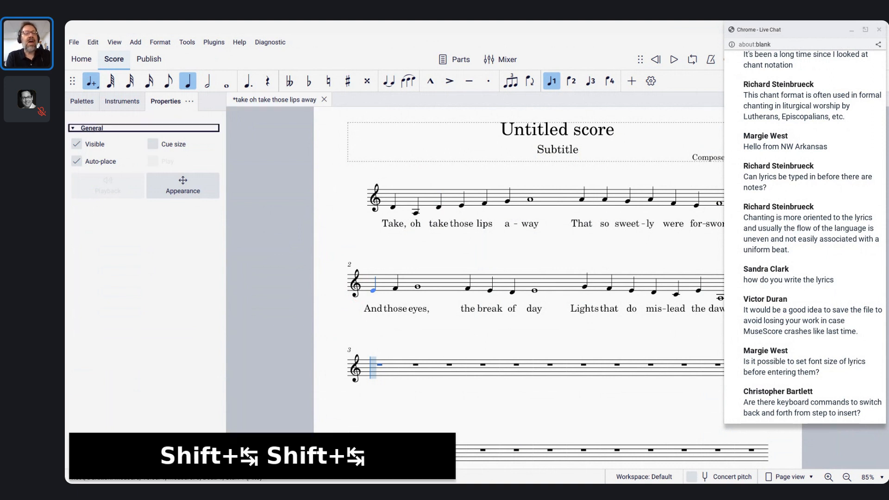
key(shift+Tab)
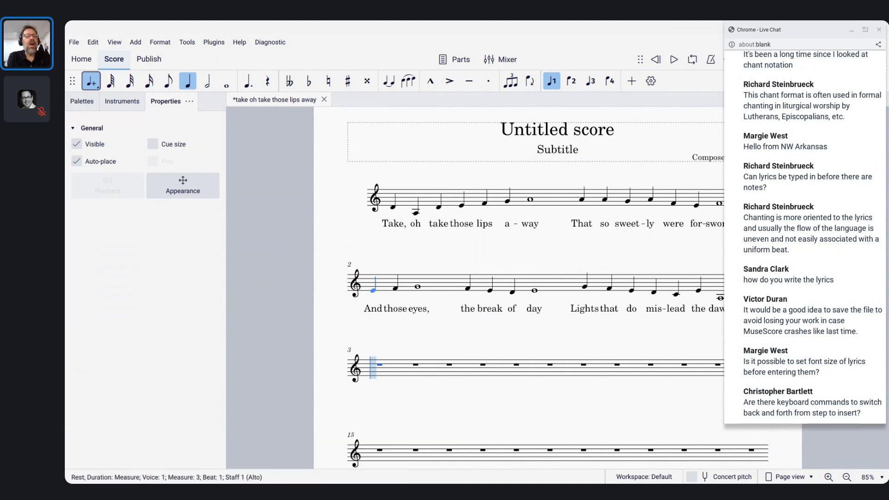
key(Right)
key(Left)
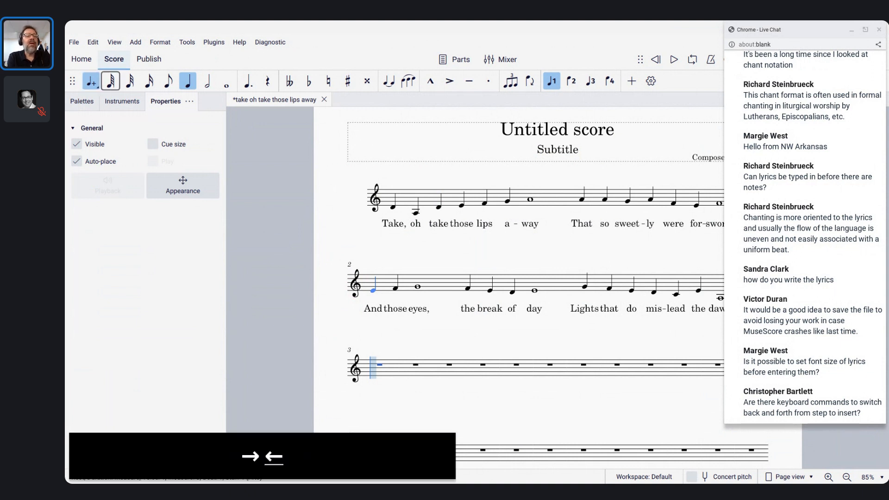
key(Down)
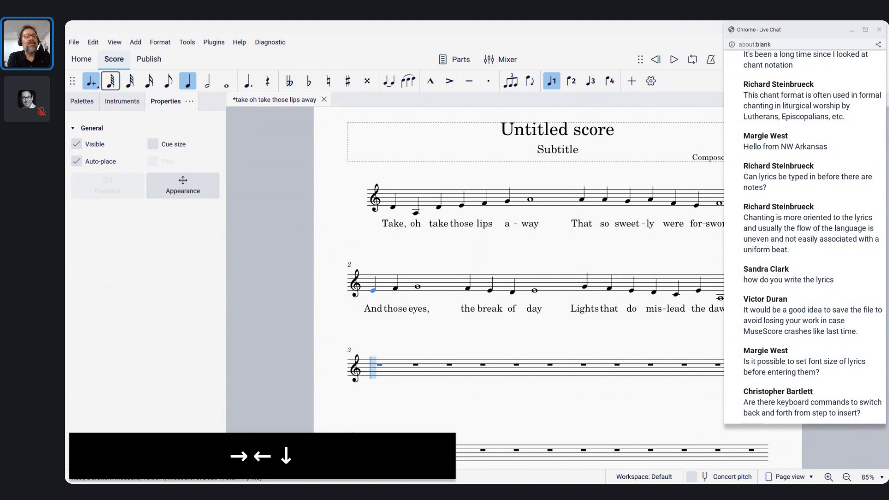
key(Left)
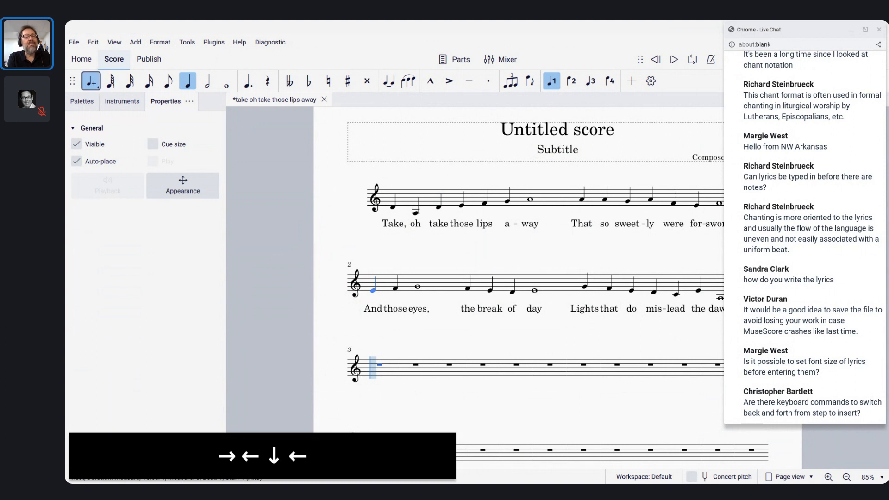
key(space)
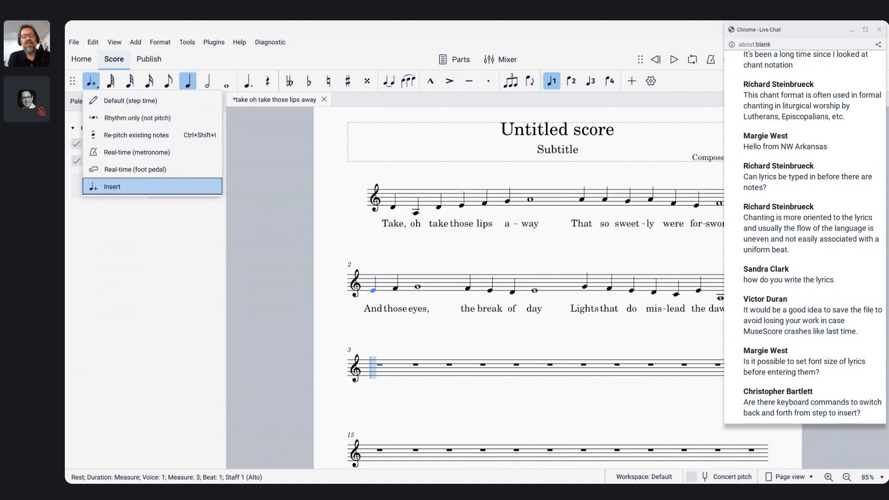
key(Up)
key(Up)
key(Up)
key(Up)
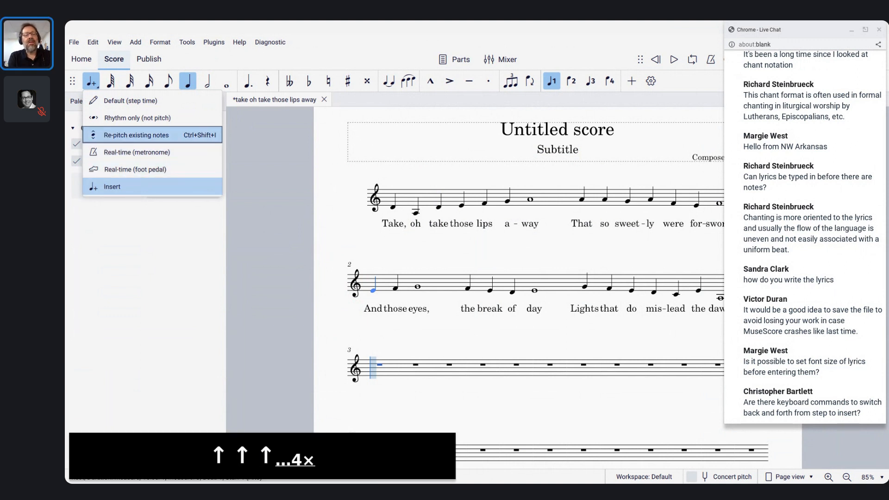
key(Down)
key(Down)
key(Down)
key(Down)
key(Down)
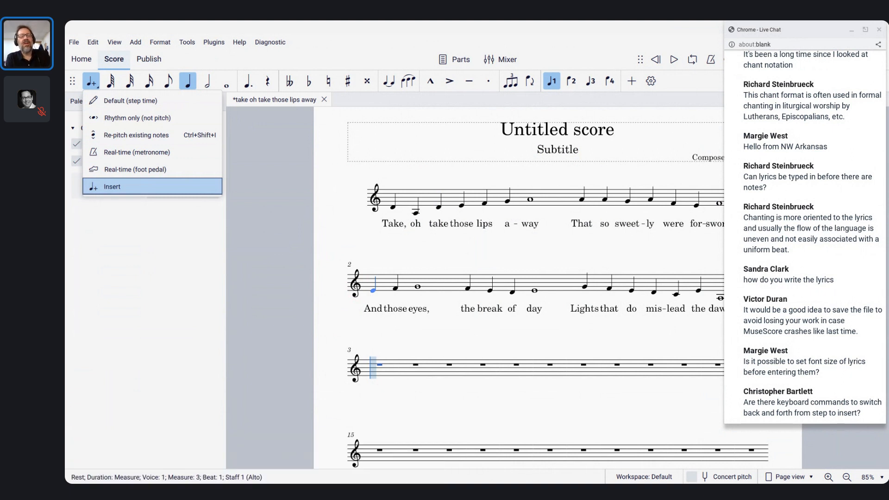
key(Escape)
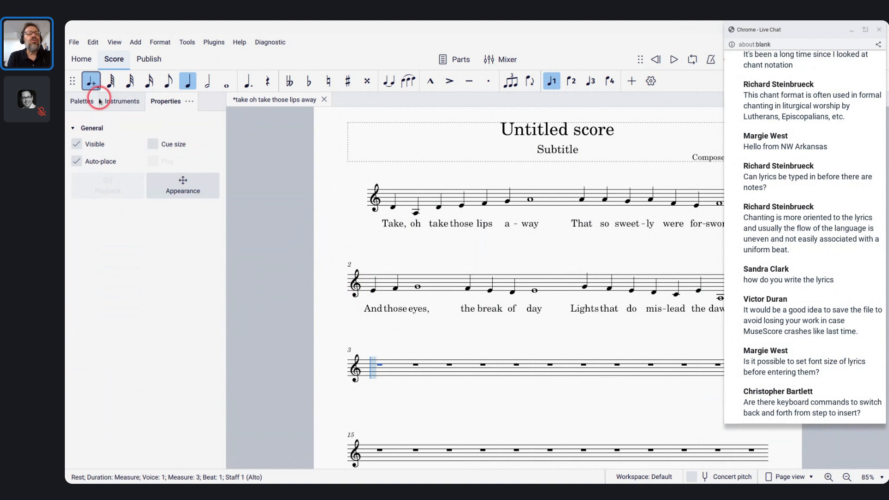
Step: Switch note input to Default (step time) and enter quarter notes C, D and E in measure 3
click(95, 83)
click(97, 86)
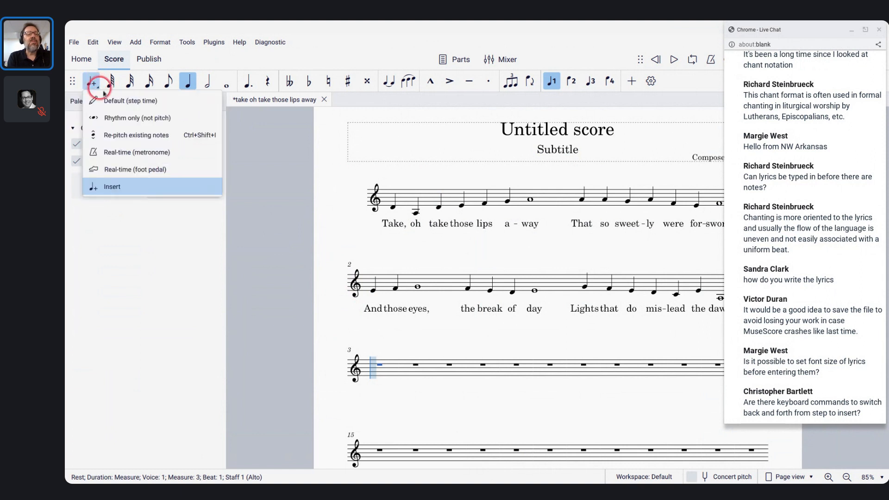
click(109, 100)
click(322, 259)
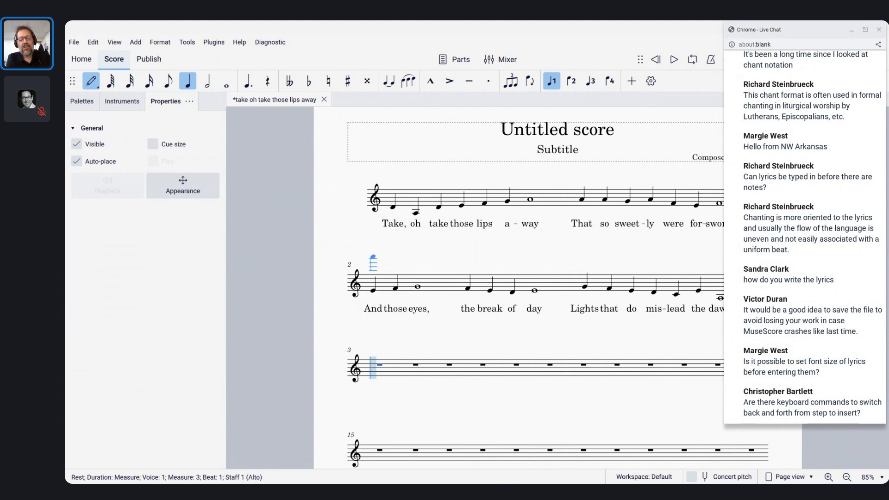
key(c)
key(d)
key(e)
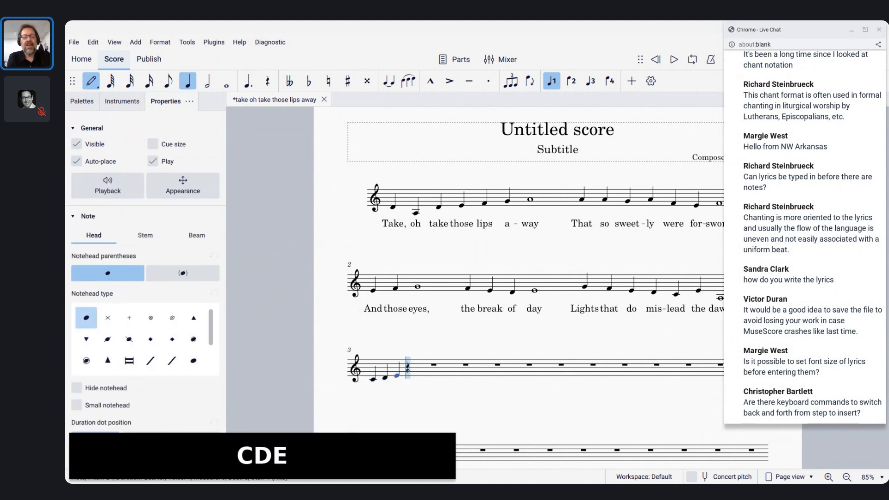
Step: Try replacing the D in measure 3 with an F, and undo the replacement
key(Left)
key(Left)
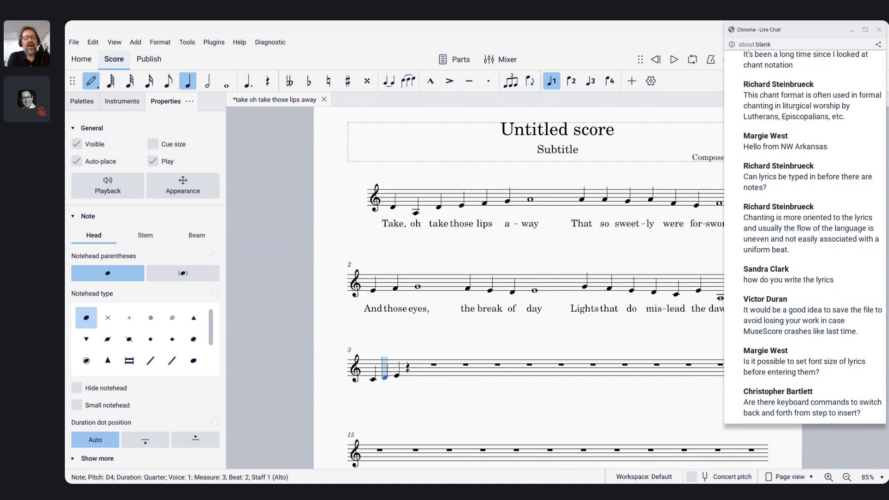
click(91, 83)
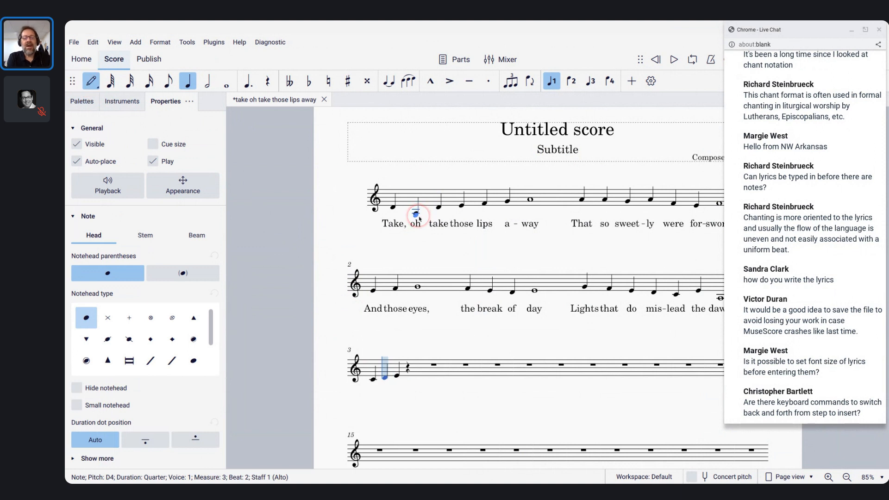
key(f)
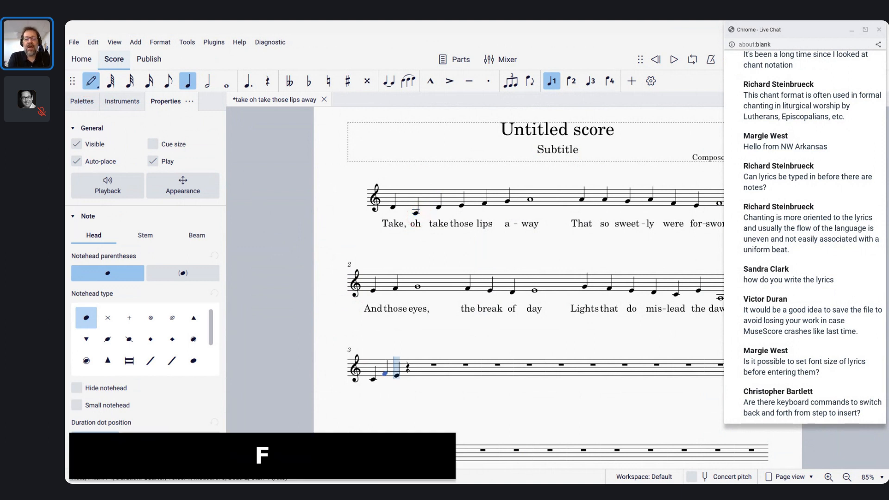
key(ctrl+z)
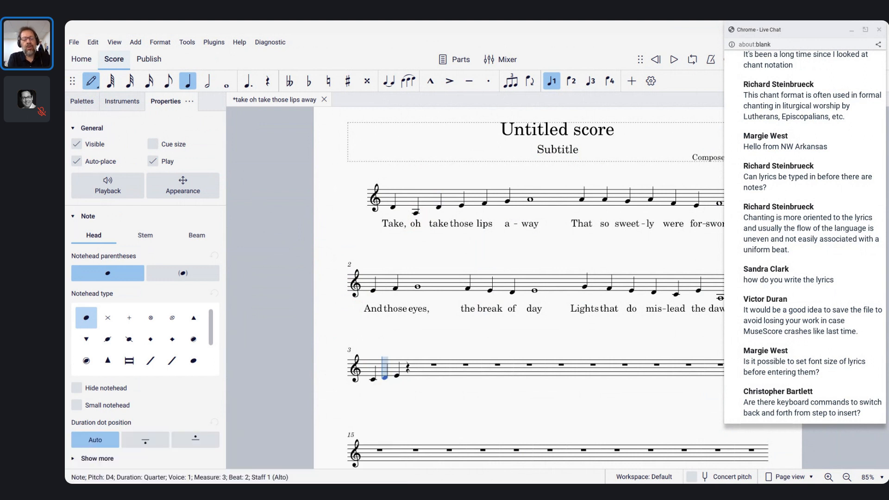
Step: Insert a quarter-note F before the D in measure 3 while in step-time input, and leave note input
key(ctrl+shift+f)
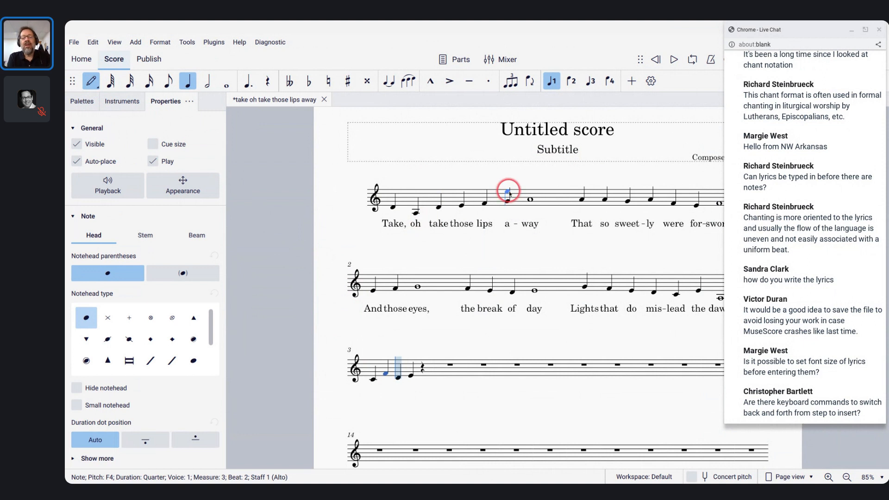
key(Escape)
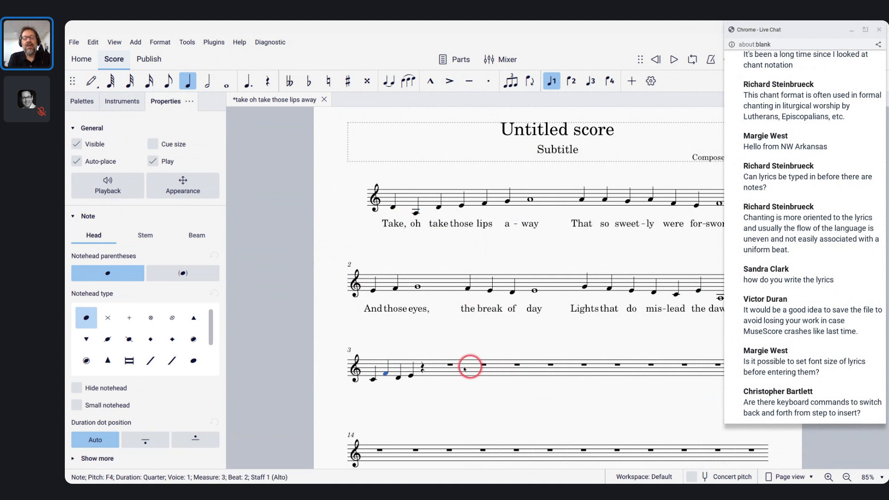
Step: Join measures 3 through 8 into a single measure
click(394, 371)
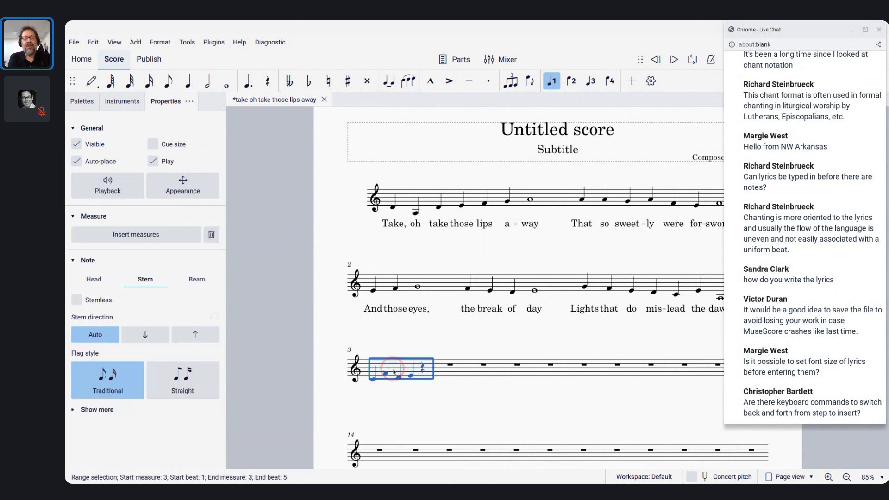
shift+click(596, 369)
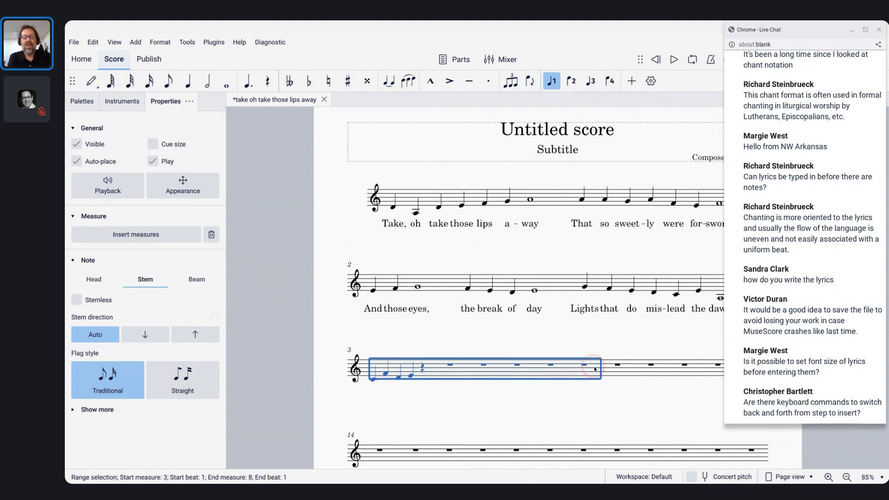
click(187, 43)
mouse_move(277, 148)
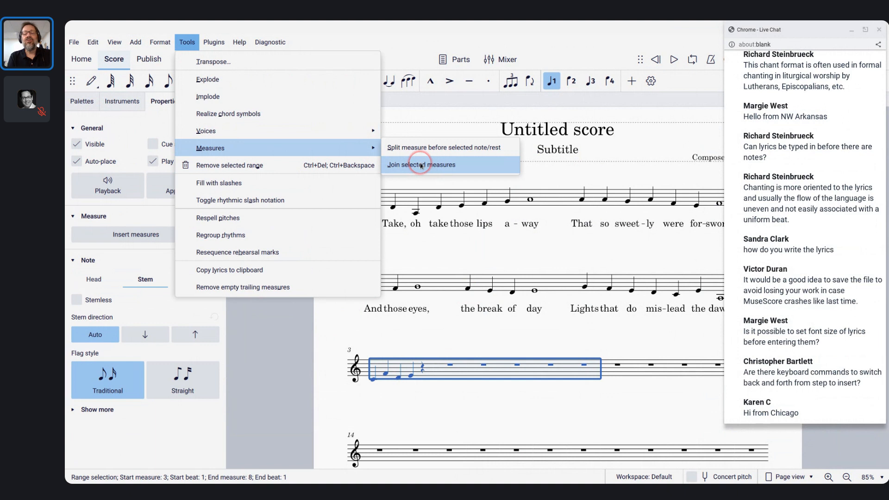
click(419, 164)
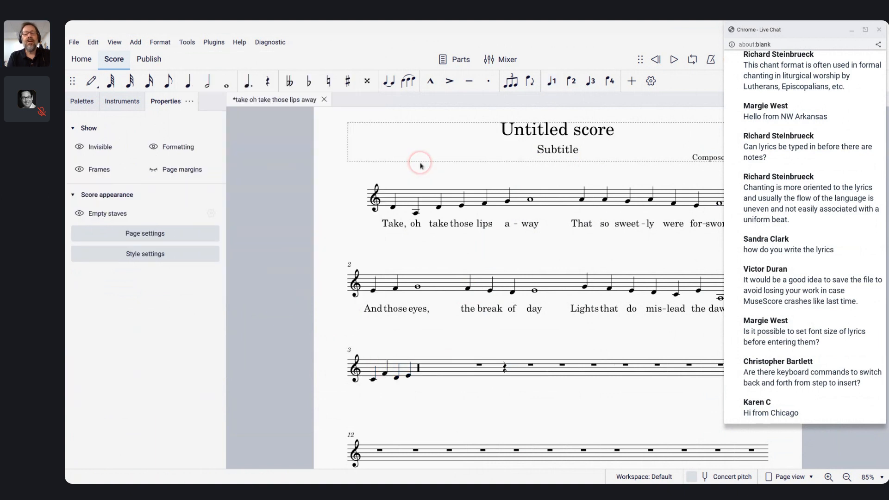
scroll(482, 359, down, 2)
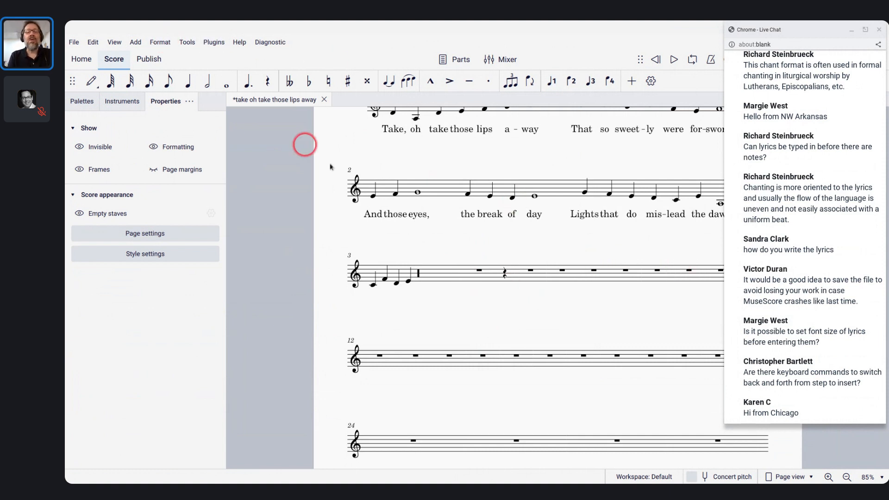
Step: Turn on the display of barlines for the Alto staff in its staff properties
click(446, 272)
right_click(445, 271)
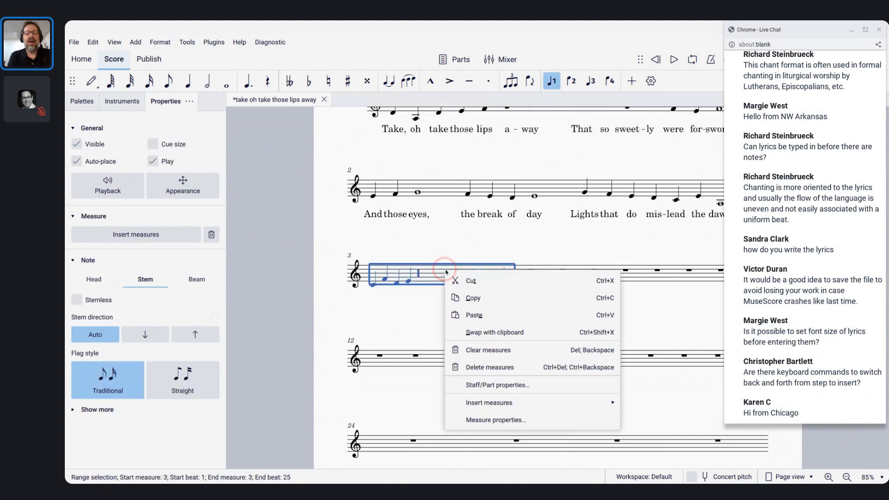
mouse_move(475, 410)
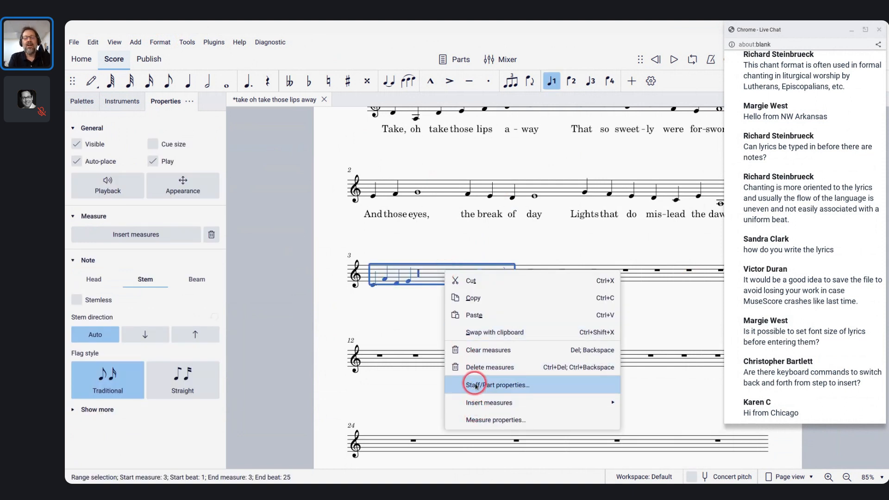
click(477, 388)
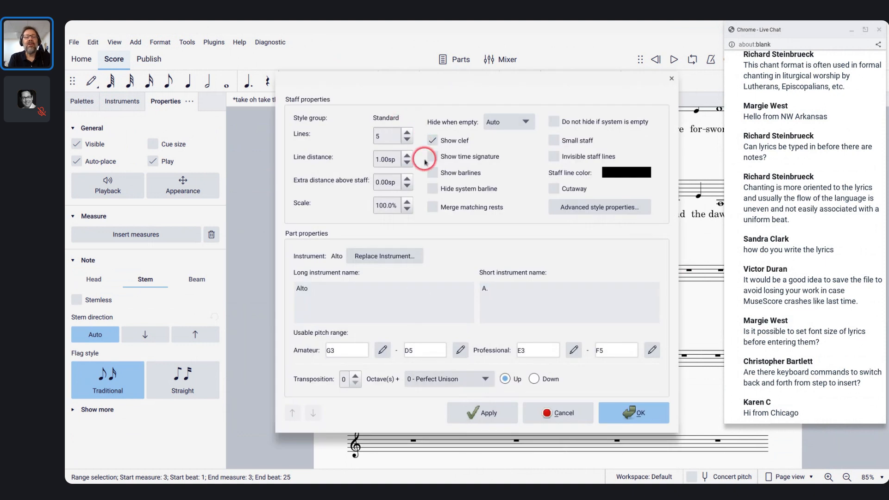
click(431, 176)
click(631, 411)
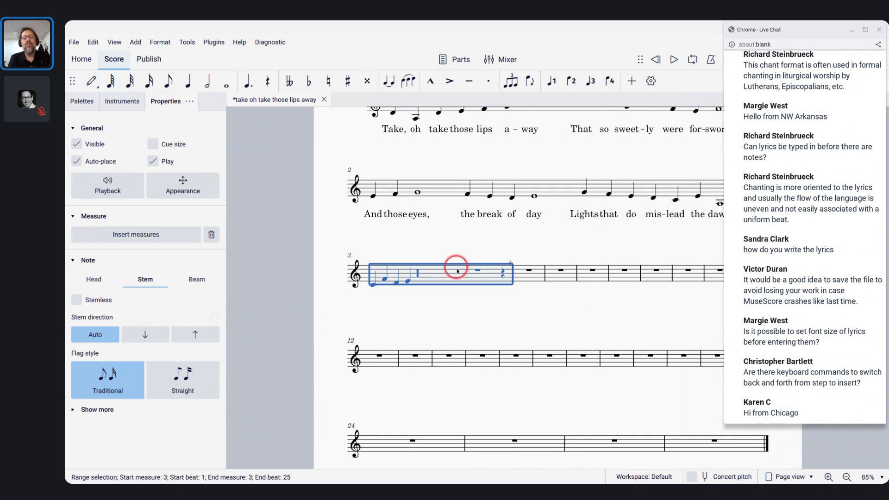
Step: Add a system break after measure 3
key(Return)
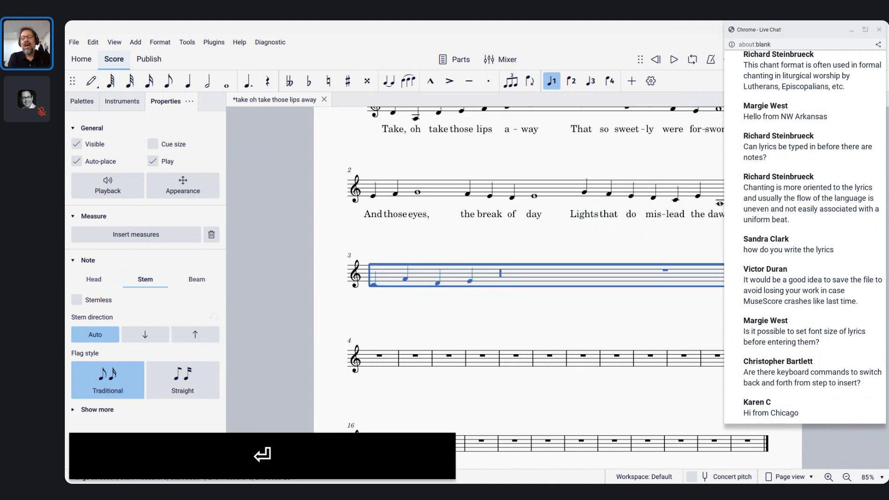
scroll(519, 279, down, 1)
scroll(518, 280, down, 3)
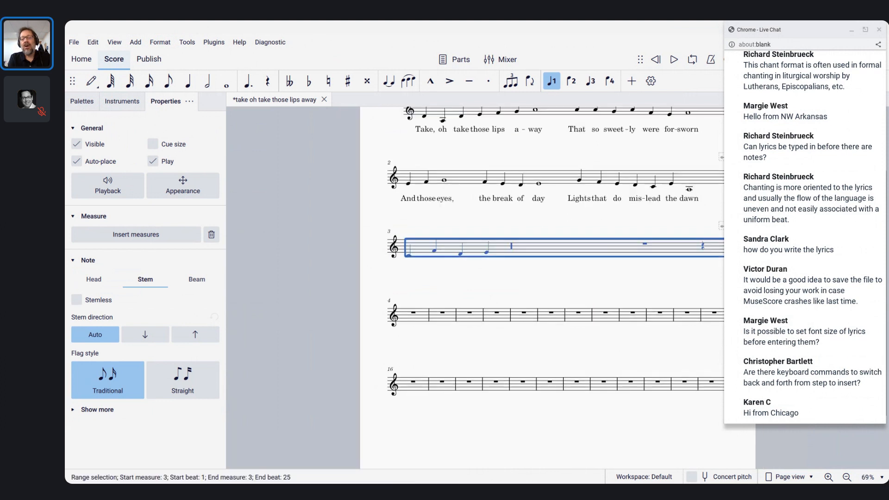
scroll(551, 281, down, 1)
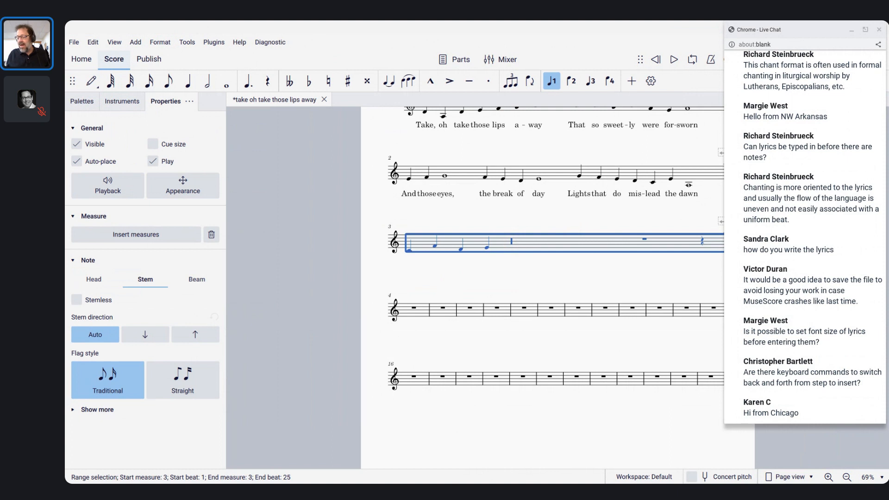
Step: Check the slashed-note example in the PDF handout, enter a double whole note A at beat 5 of measure 3, and leave note input
click(411, 255)
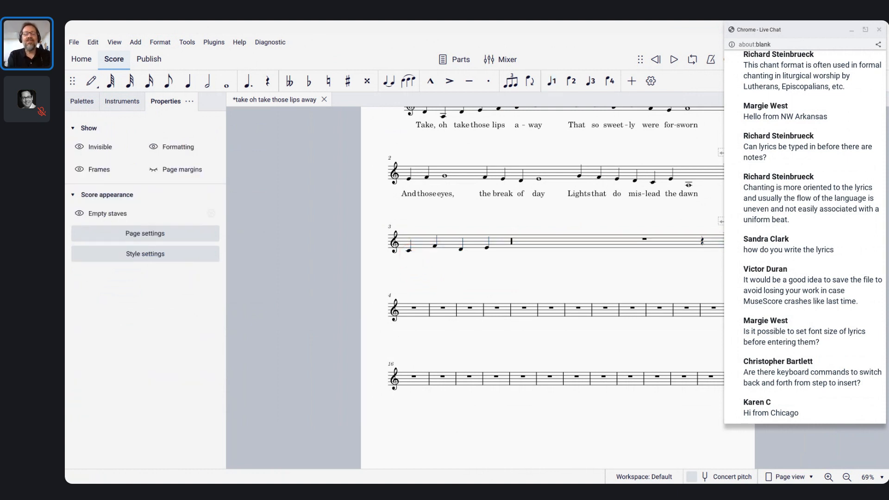
click(416, 245)
click(415, 245)
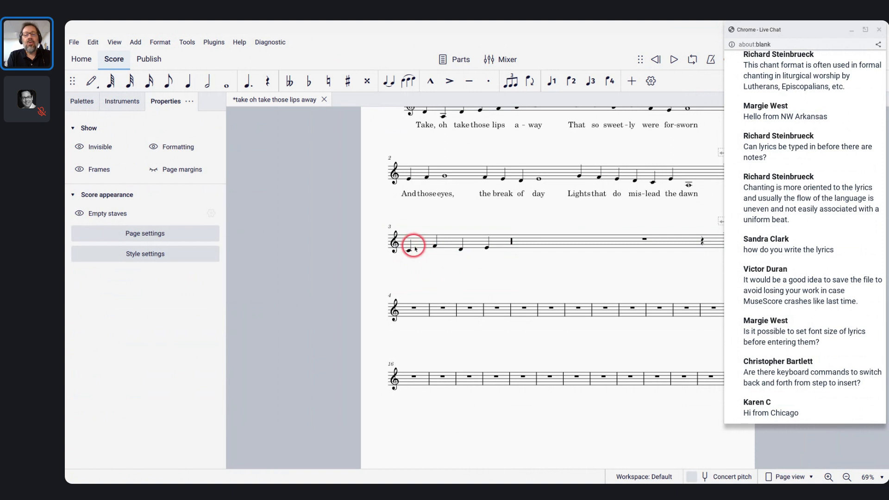
click(493, 244)
click(512, 242)
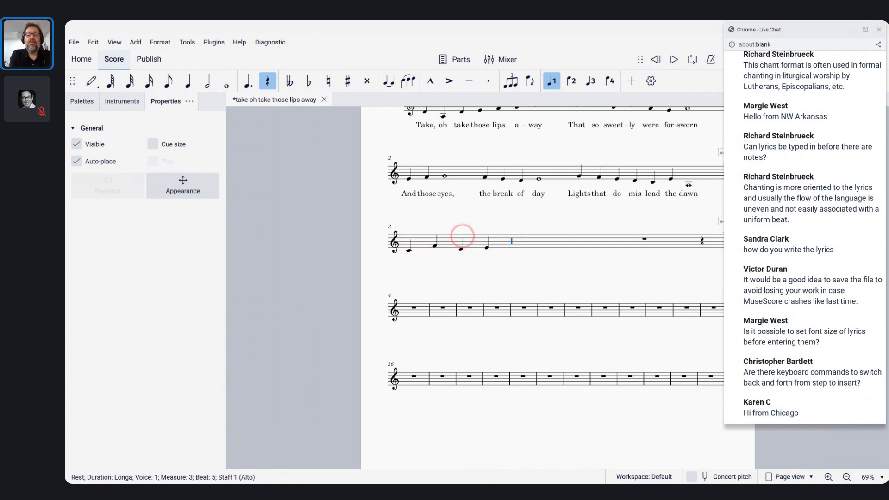
key(n)
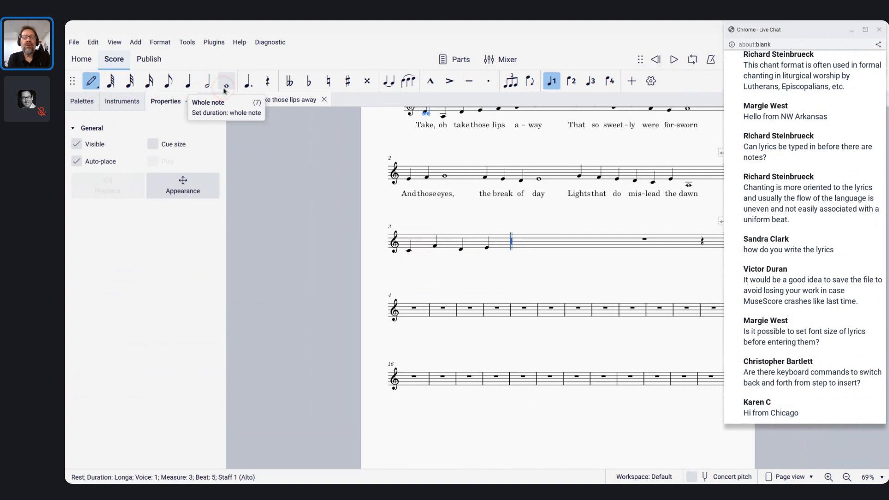
key(alt+Tab)
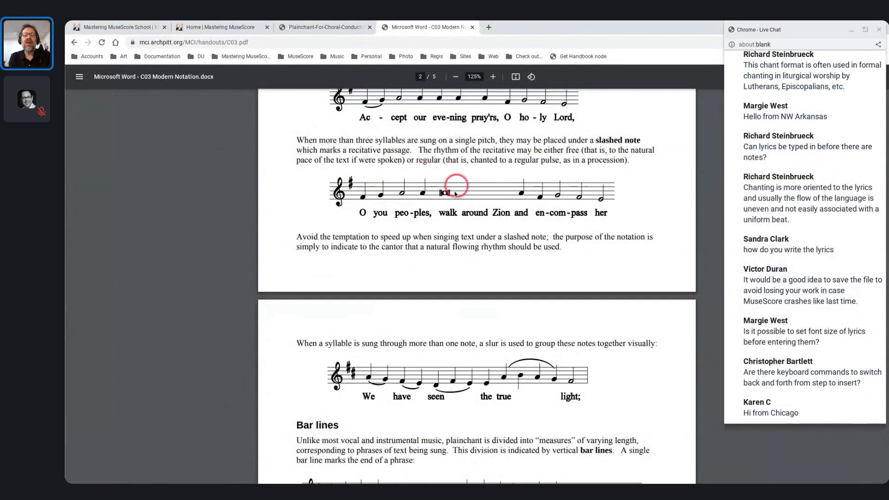
key(alt+Tab)
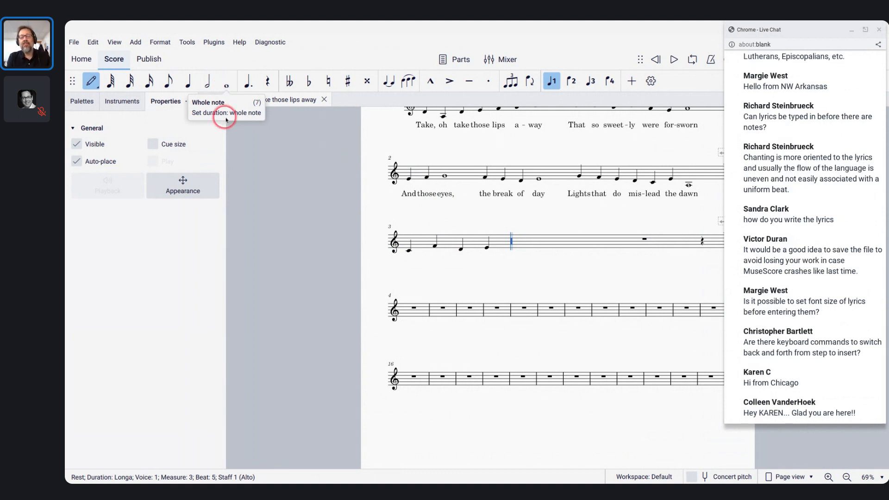
key(8)
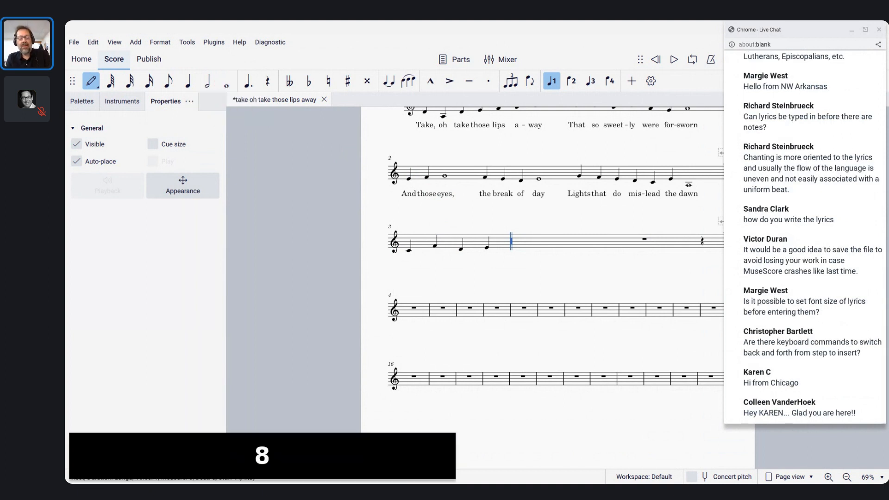
key(a)
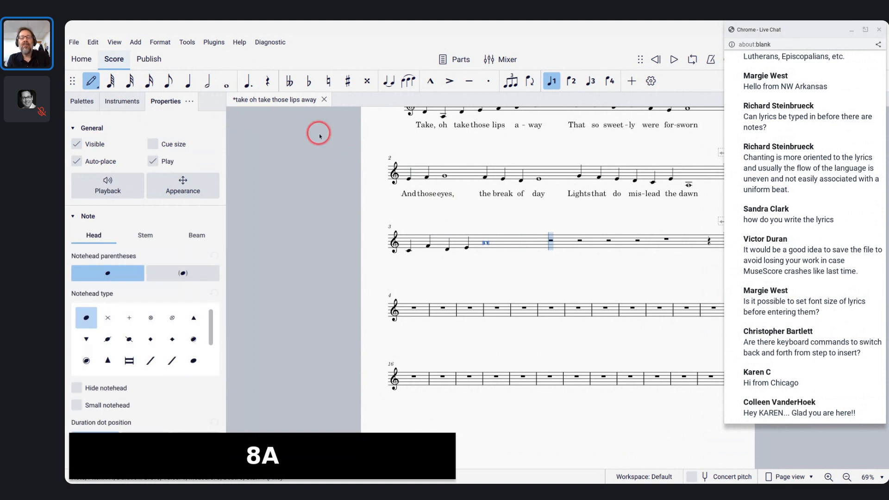
scroll(319, 134, up, 5)
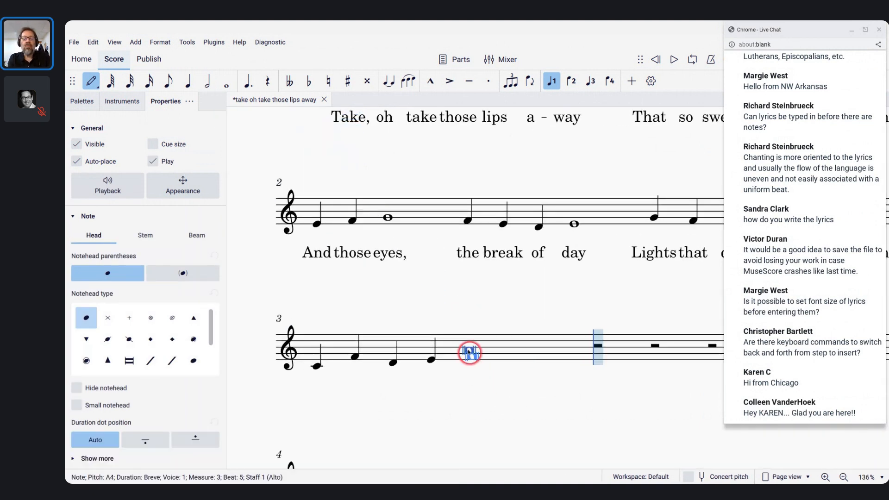
key(Escape)
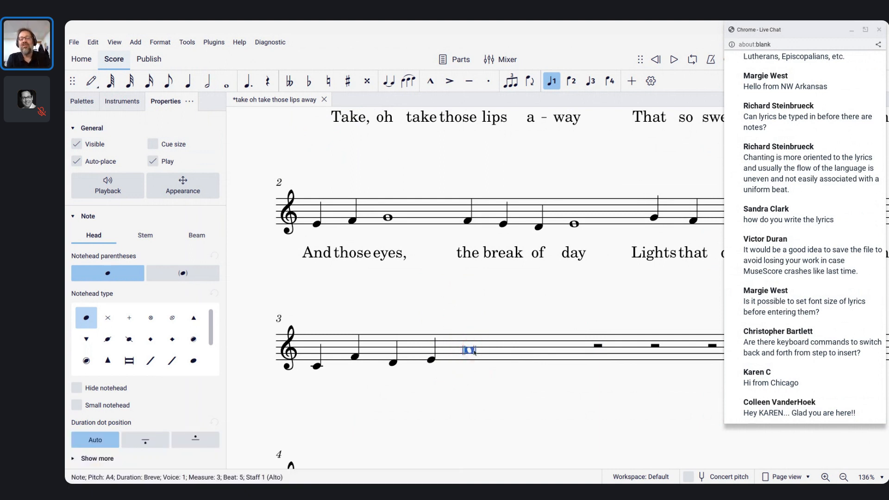
Step: Customize the note input toolbar so that it includes the Double whole note duration
ctrl+scroll(470, 351, up, 2)
scroll(467, 324, down, 2)
click(465, 282)
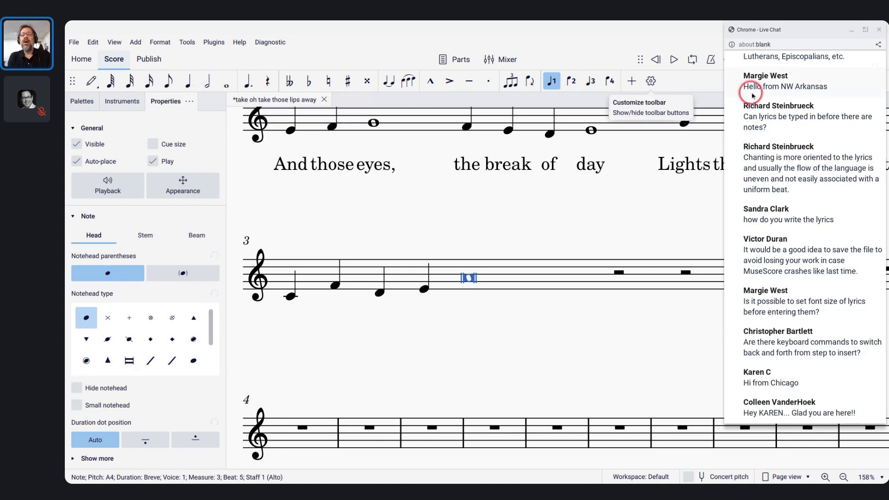
click(649, 83)
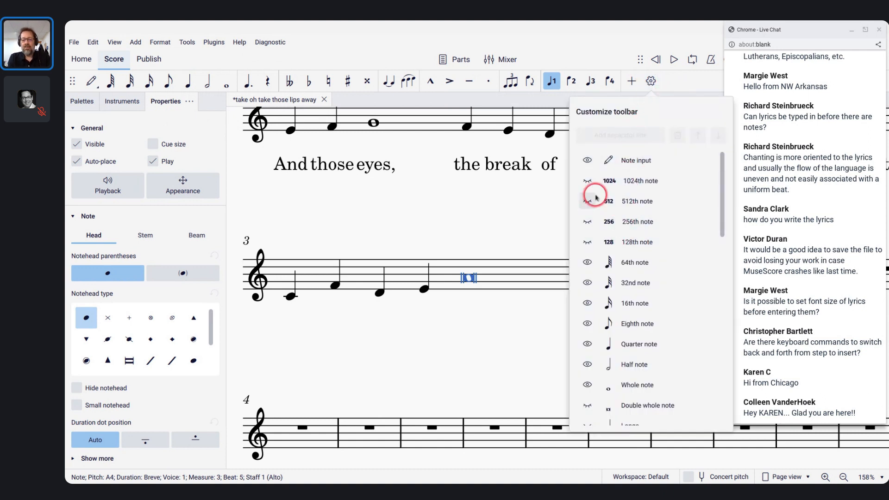
click(588, 162)
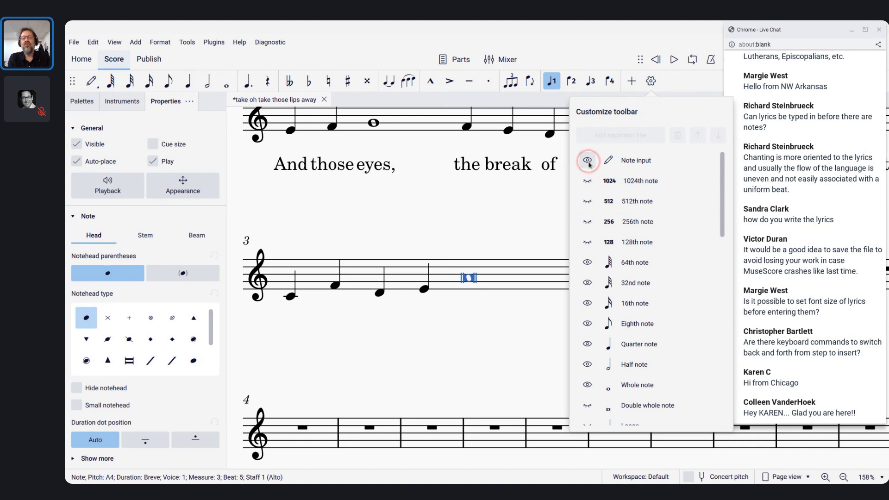
click(587, 162)
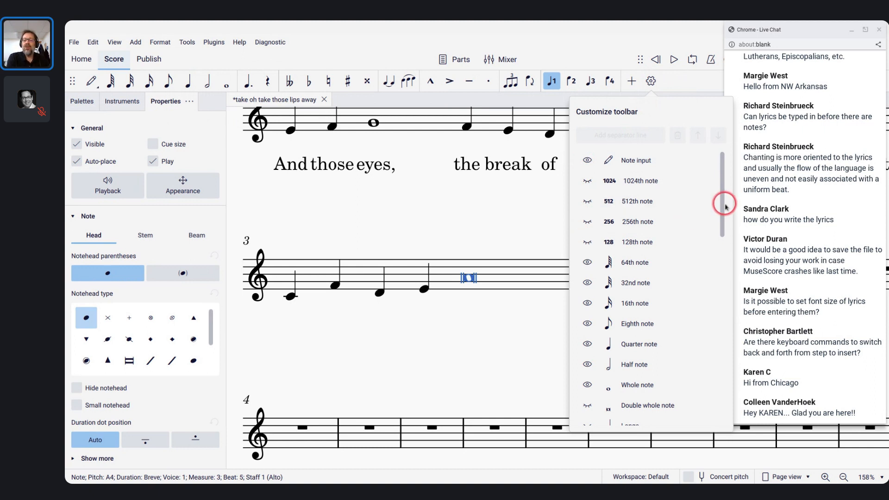
drag(720, 205, 725, 237)
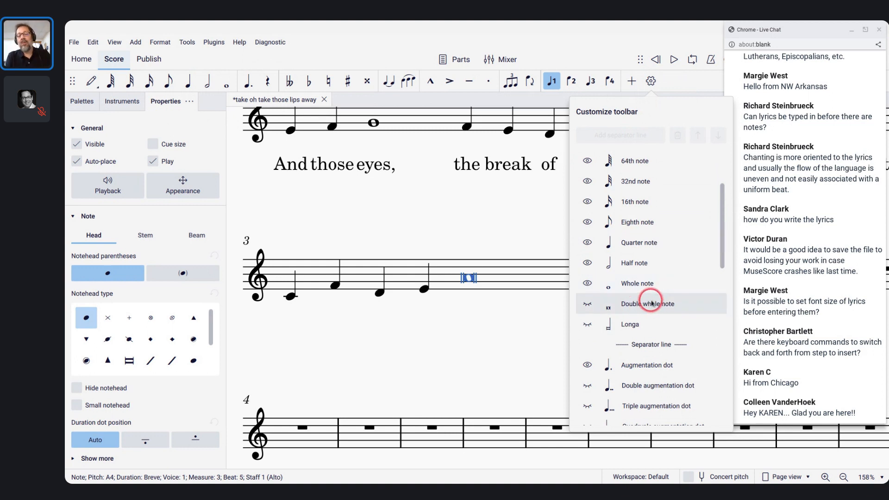
click(588, 305)
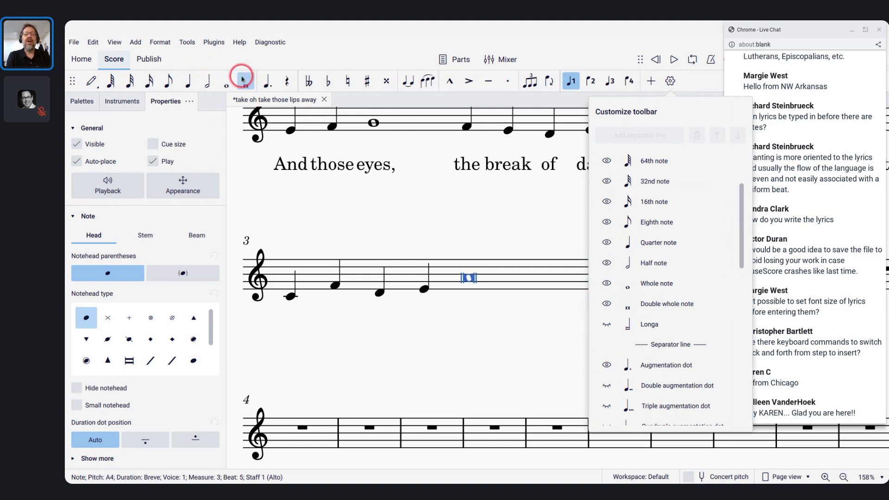
click(434, 197)
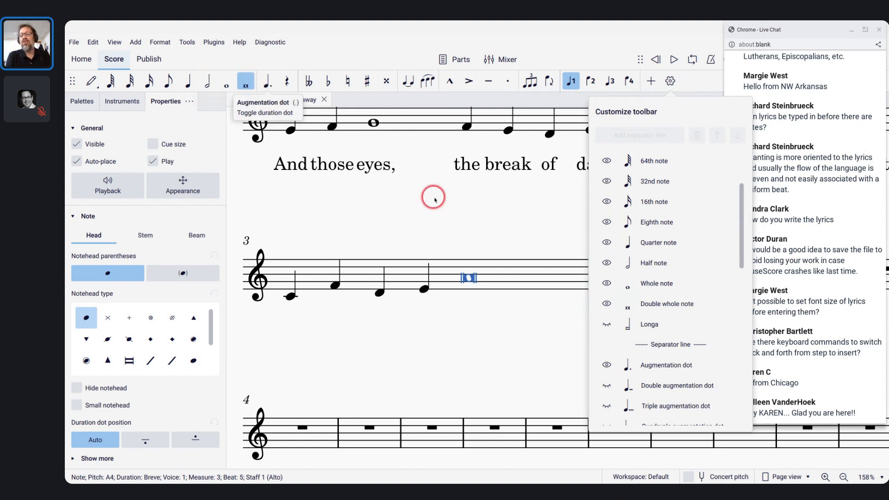
click(434, 199)
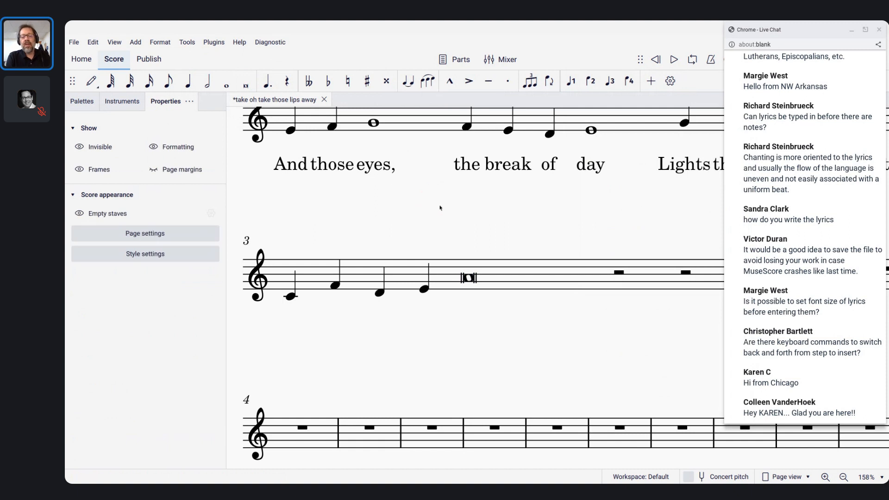
Step: Add the lyric "But" under the double whole note in measure 3
click(468, 280)
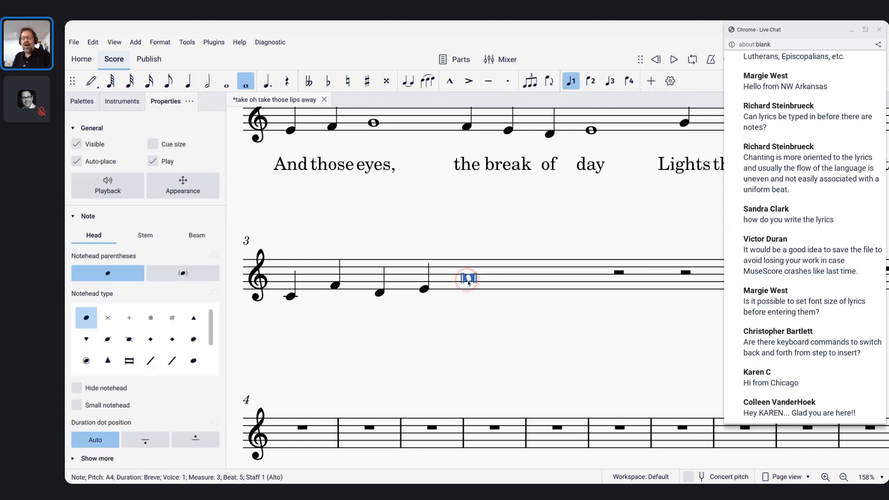
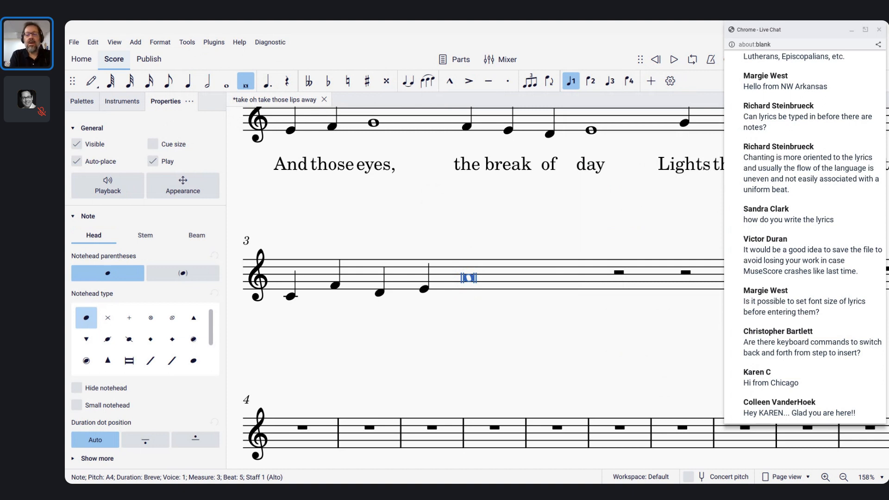
key(ctrl+l)
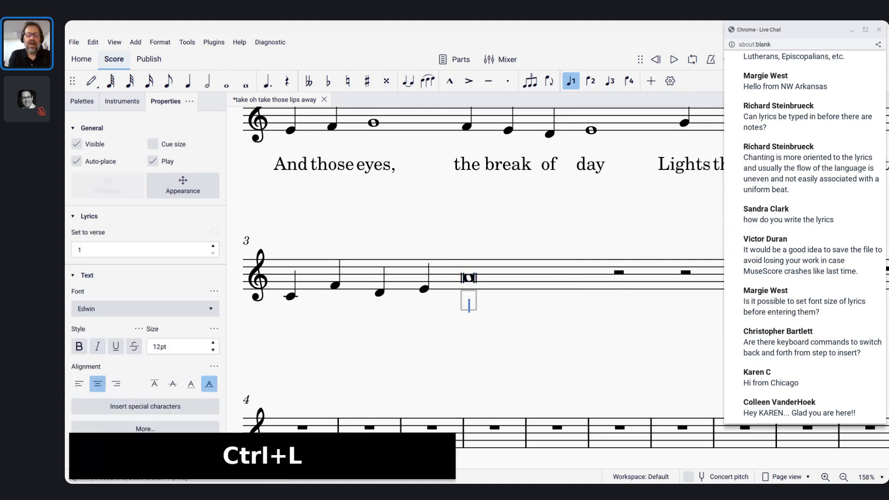
text(But)
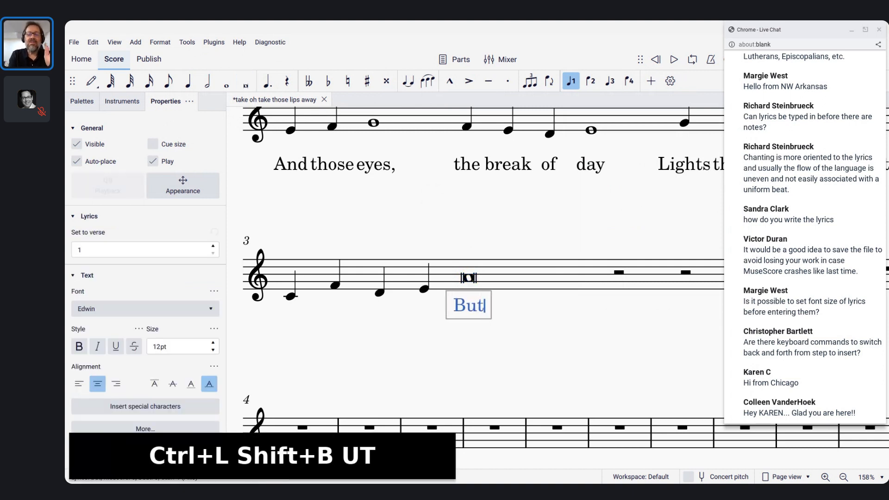
key(space)
scroll(455, 280, down, 6)
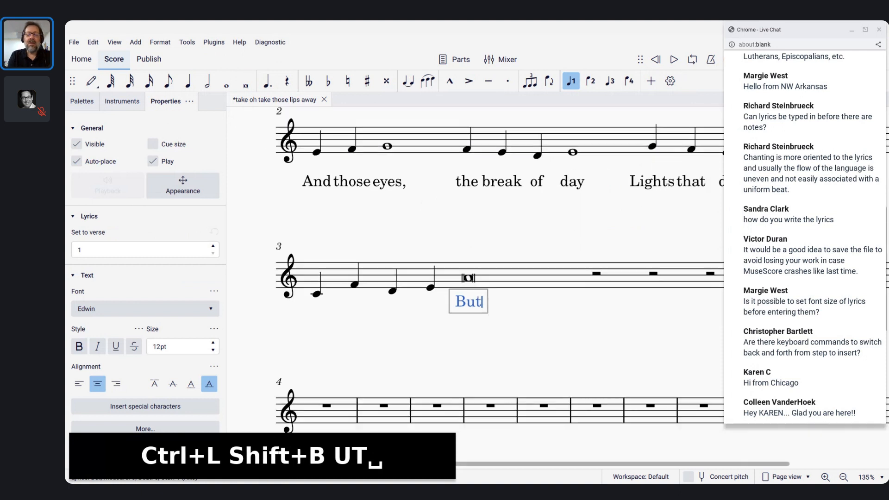
key(space)
key(space)
key(space)
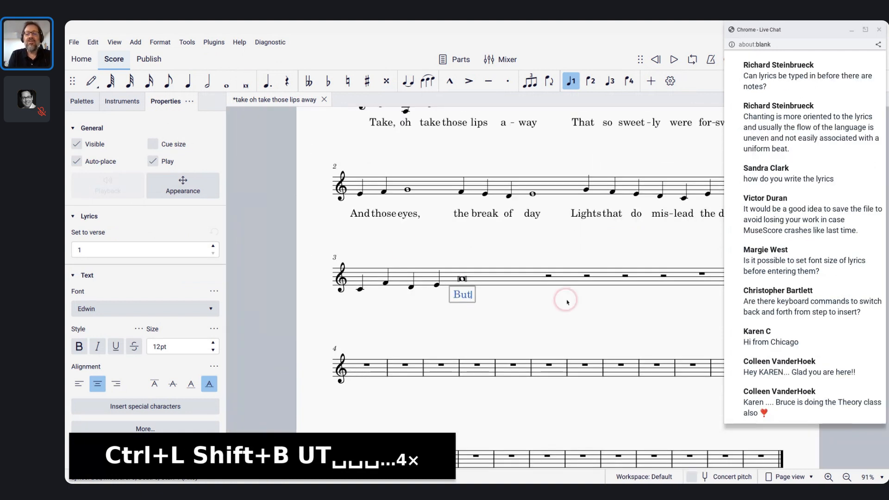
key(Escape)
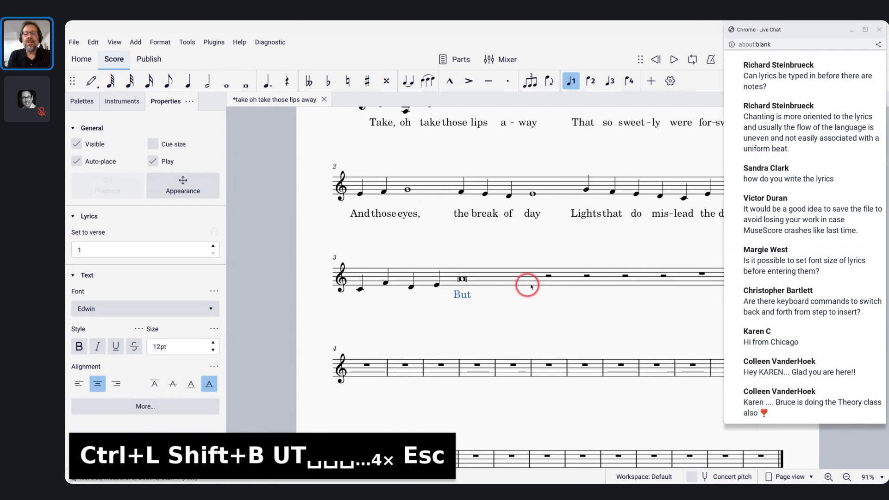
Step: Enter a half-note D after the double whole note in measure 3, and leave note input
click(548, 275)
key(n)
key(d)
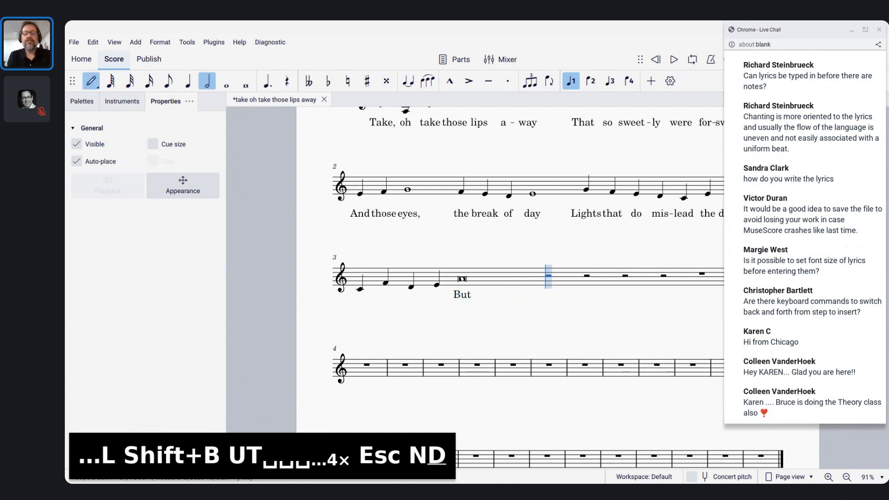
key(Escape)
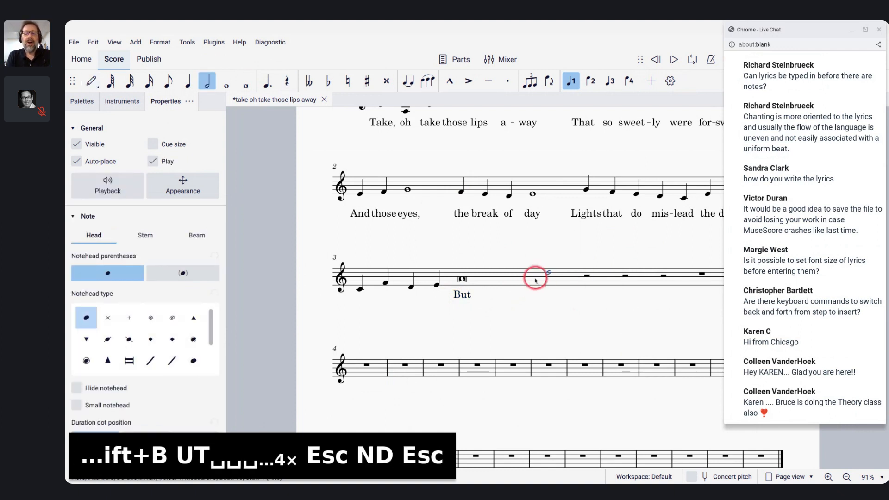
Step: Extend the lyric under the double whole note in measure 3 to "But my kisses", keeping all three words on that note
double_click(469, 295)
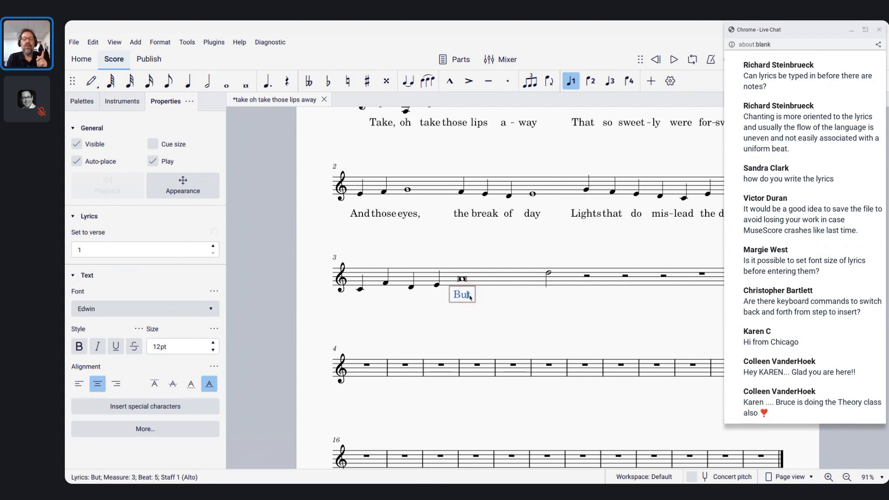
key(space)
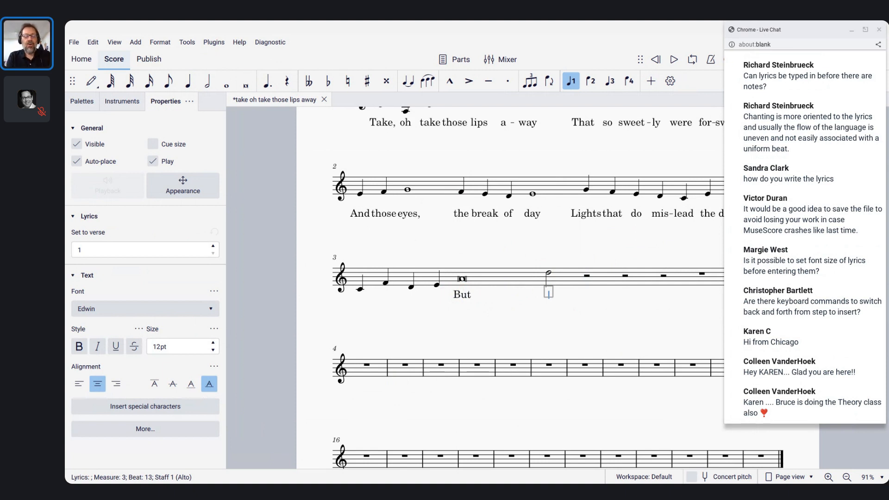
key(shift+space)
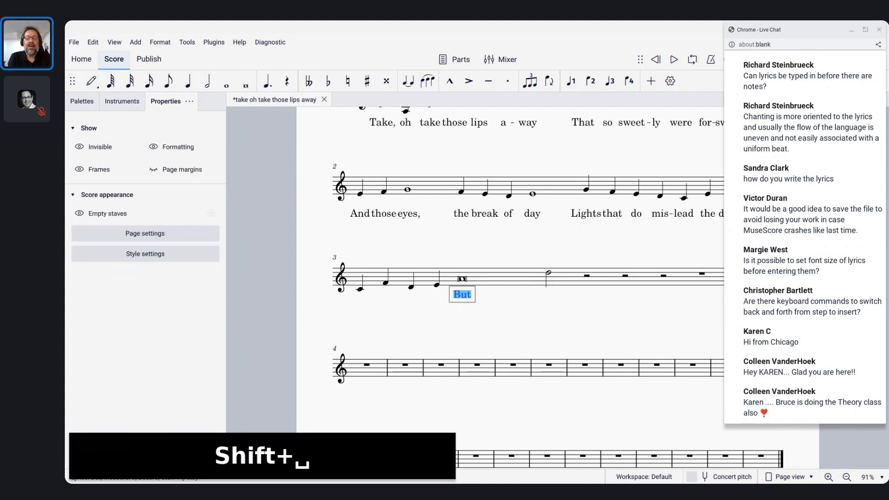
key(Right)
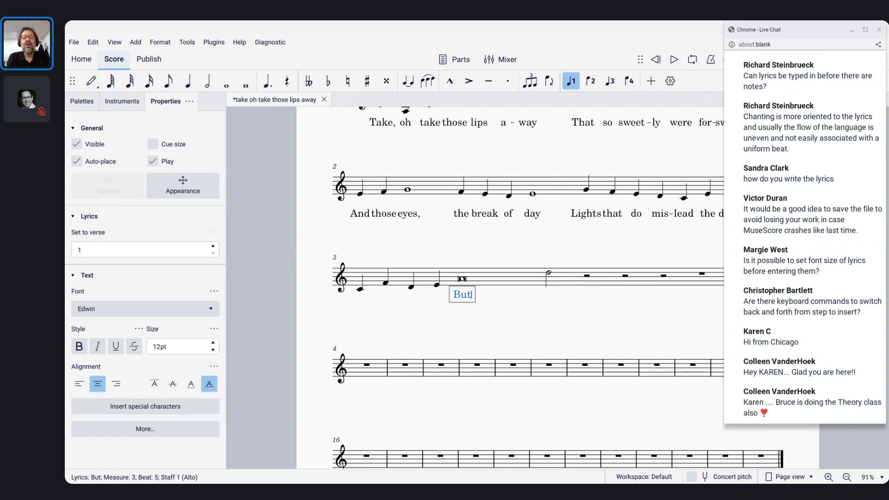
key(ctrl+space)
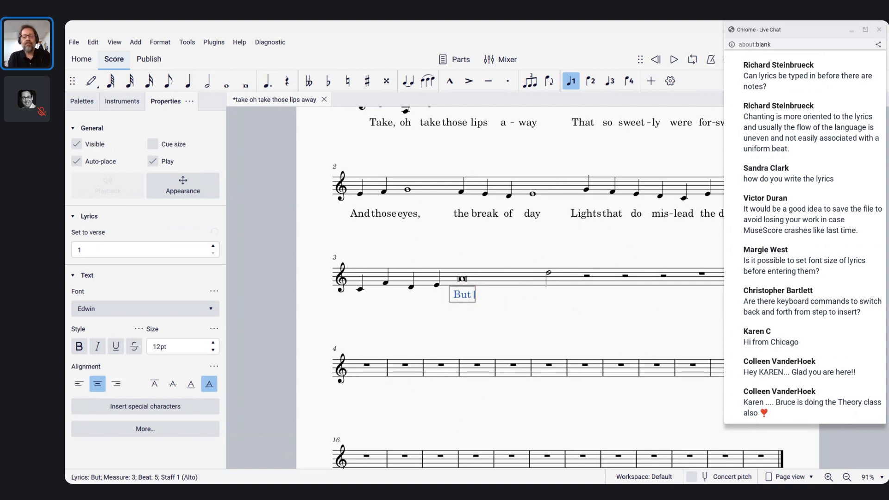
text(my)
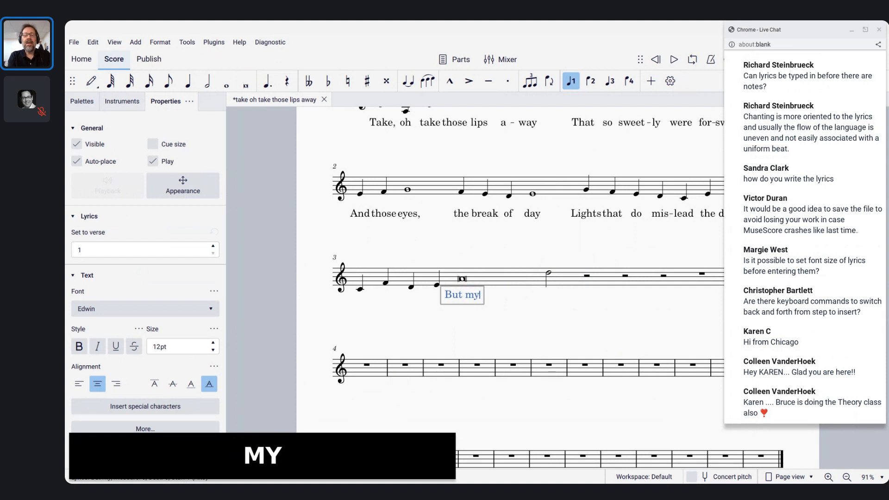
key(ctrl+space)
text(k)
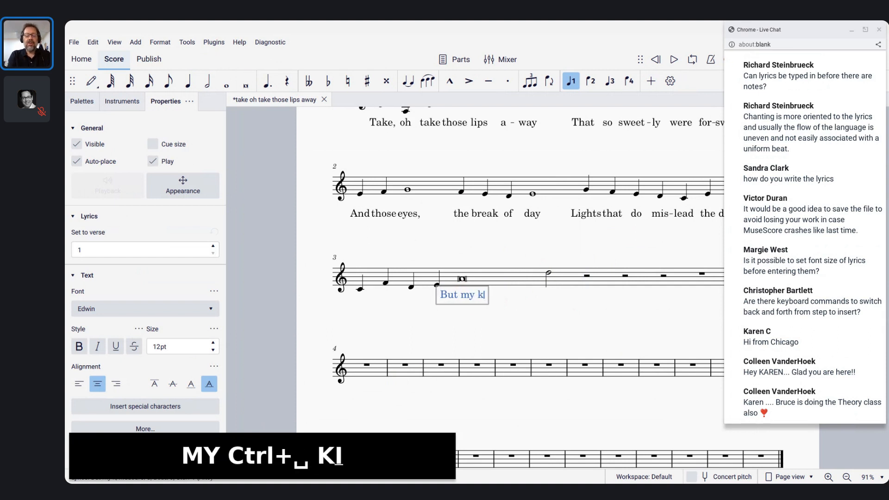
text(isses)
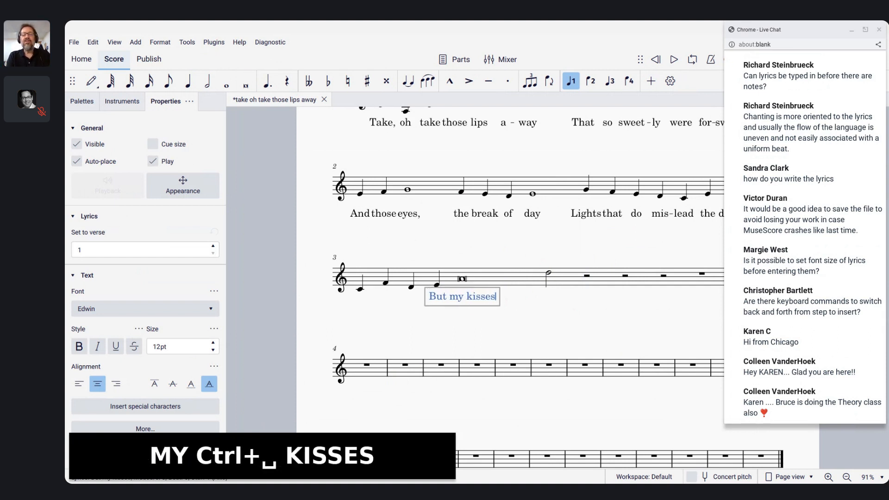
key(Escape)
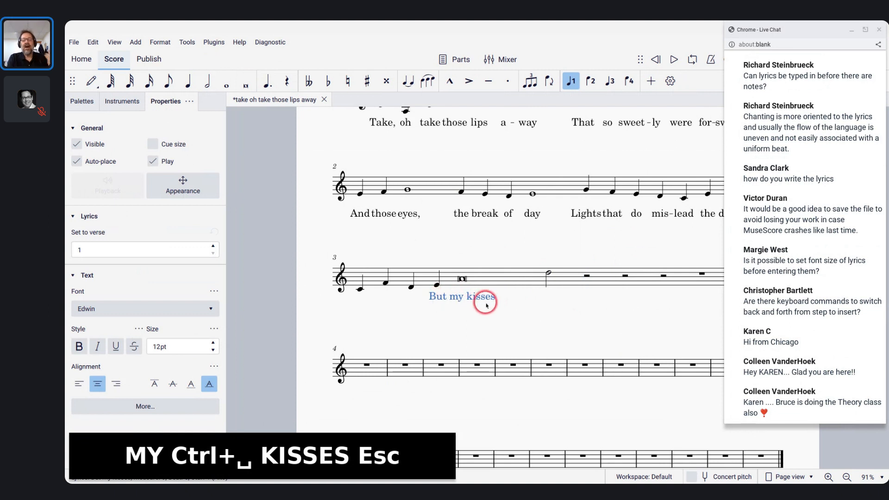
Step: Left-align the lyric "But my kisses" under the double whole note in measure 3
double_click(438, 297)
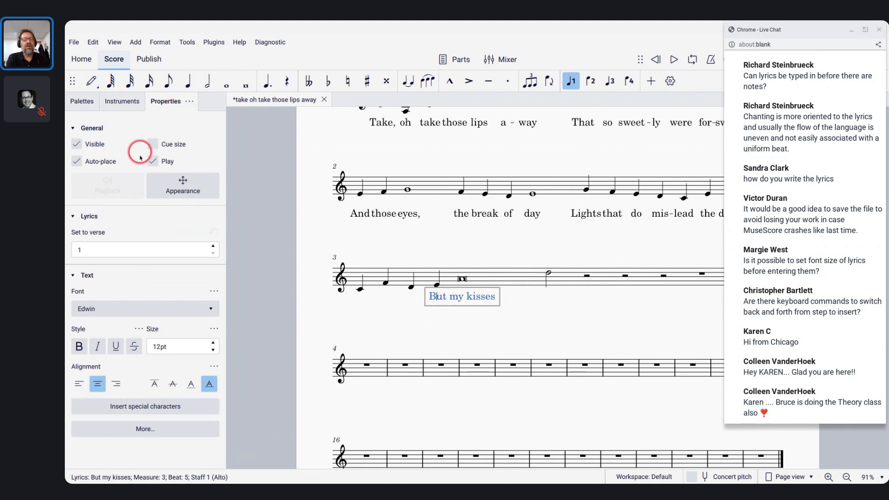
click(78, 384)
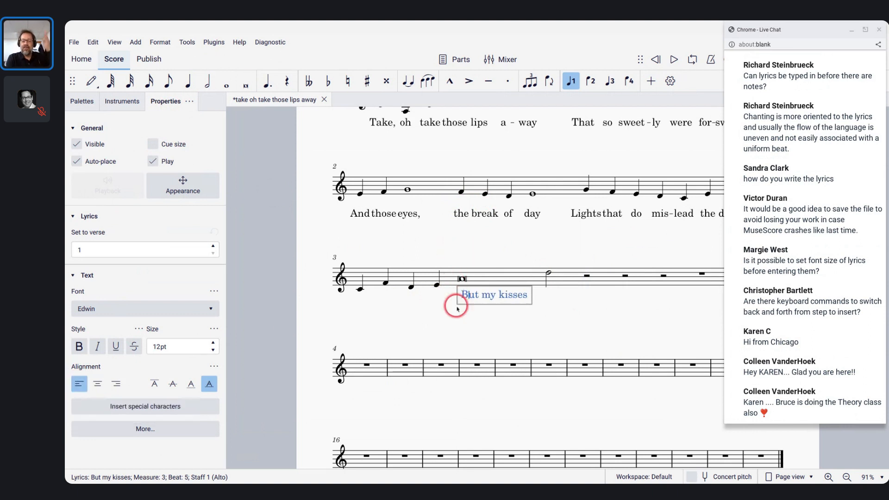
key(Escape)
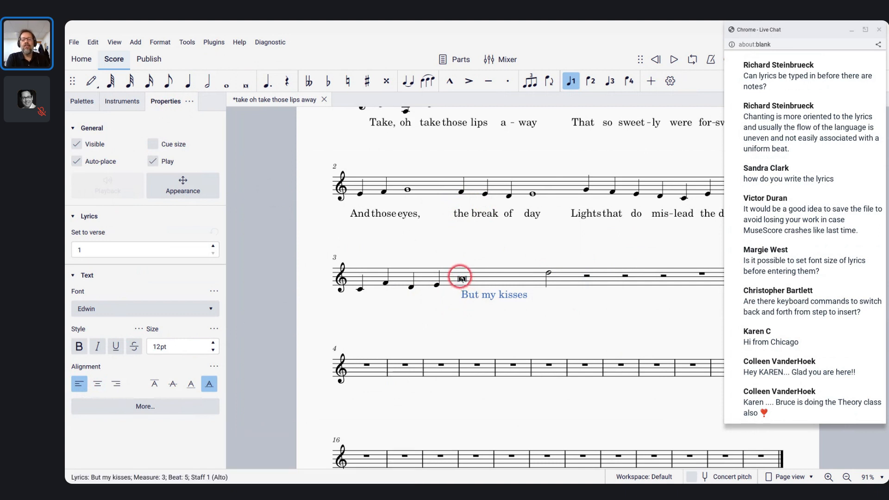
Step: Compare with the slashed-note example in the PDF handout and nudge the lyric "But my kisses" left to start slightly before its note
scroll(463, 298, up, 3)
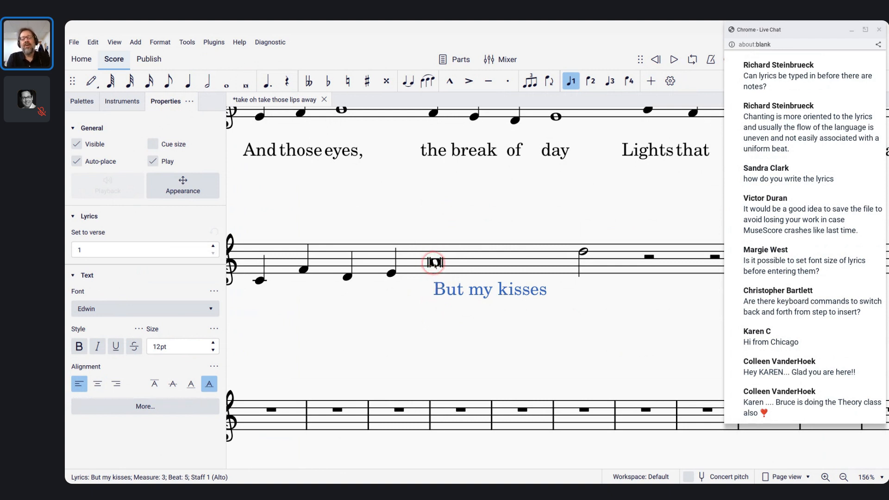
key(alt+Tab)
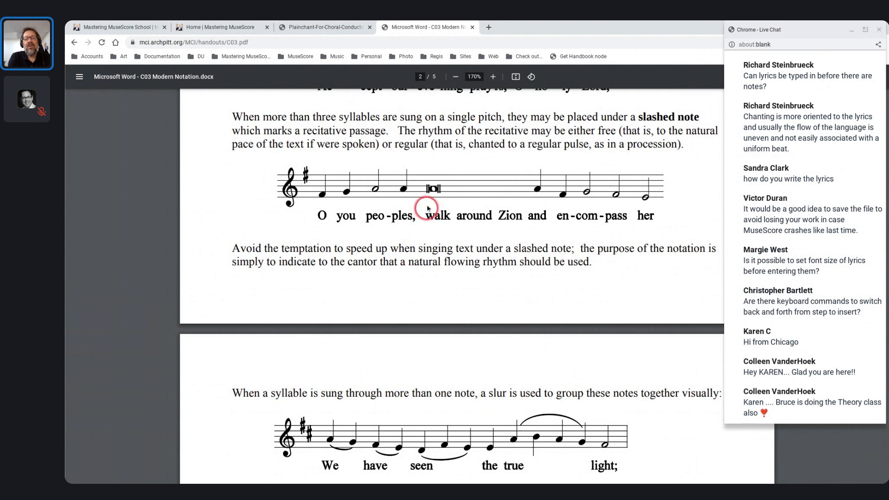
key(alt+Tab)
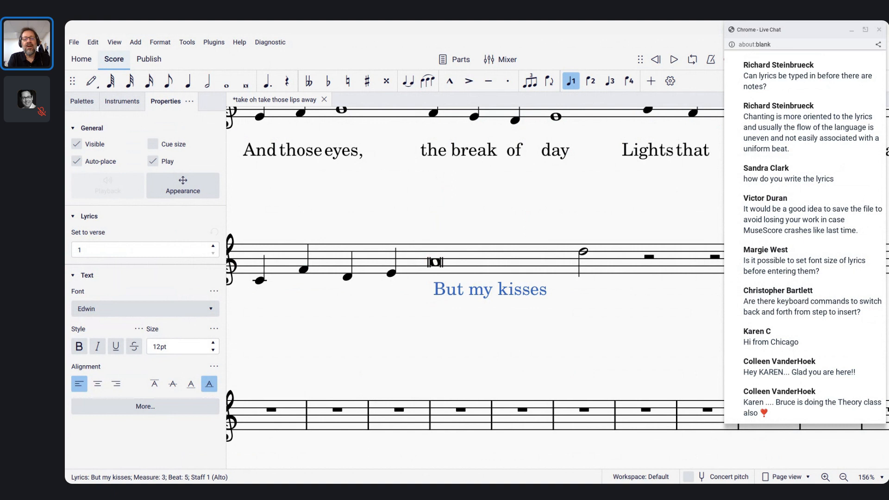
key(ctrl+Left)
key(ctrl+Right)
key(Left)
key(Left)
key(Left)
key(Left)
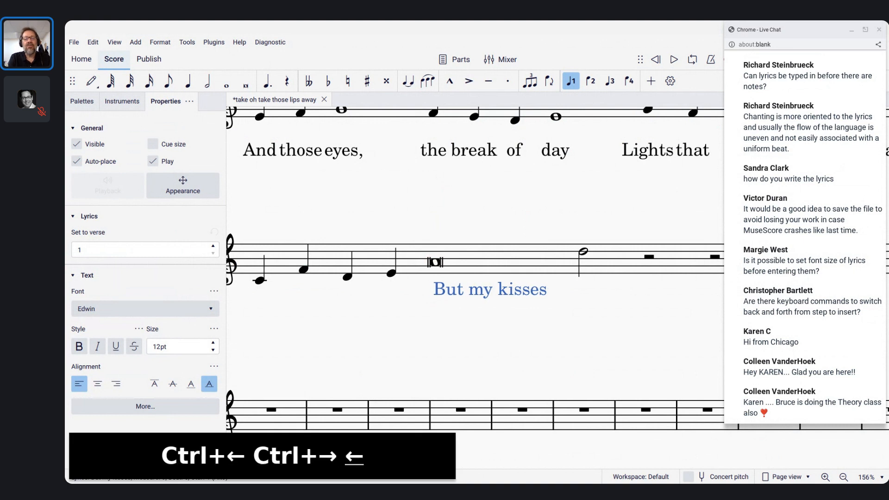
key(Left)
key(Left)
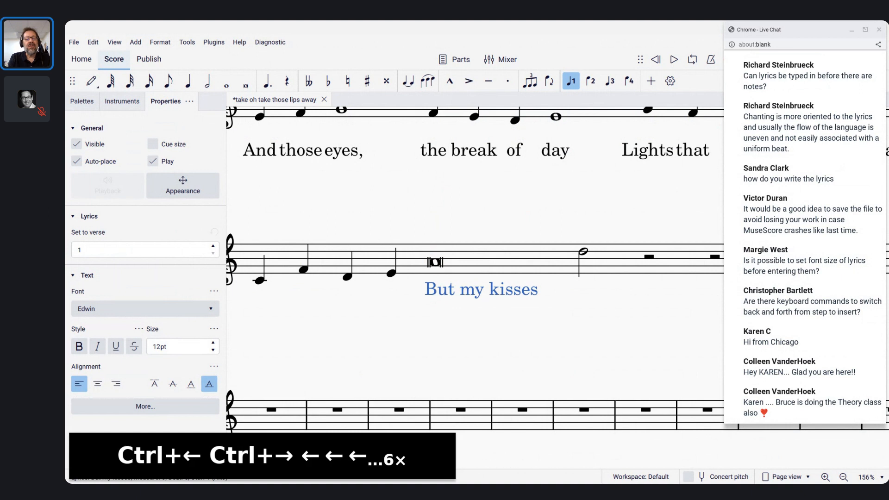
key(Right)
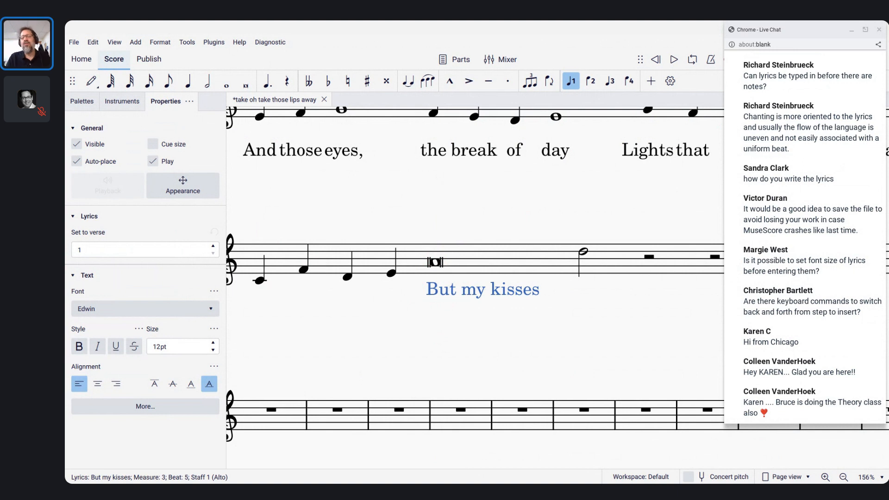
Step: Check the handout's notation example again, and make the Alto staff stemless in its advanced style properties
scroll(271, 235, down, 2)
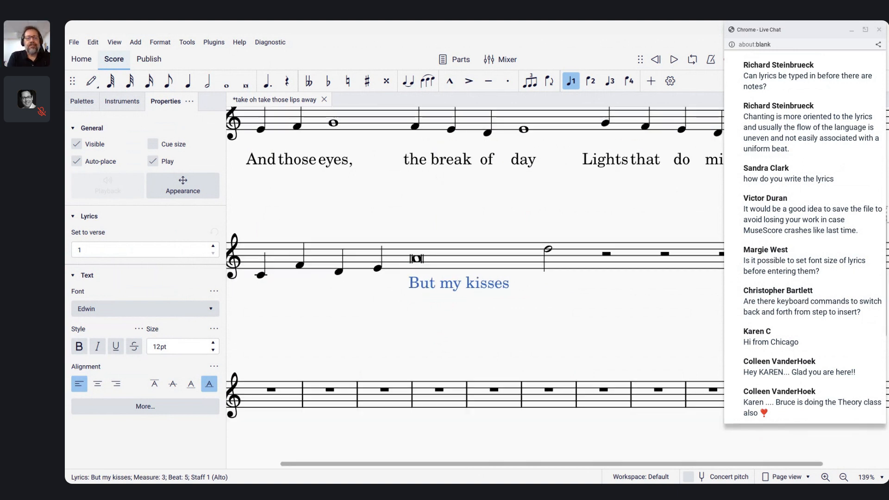
scroll(271, 235, up, 2)
scroll(463, 278, left, 1)
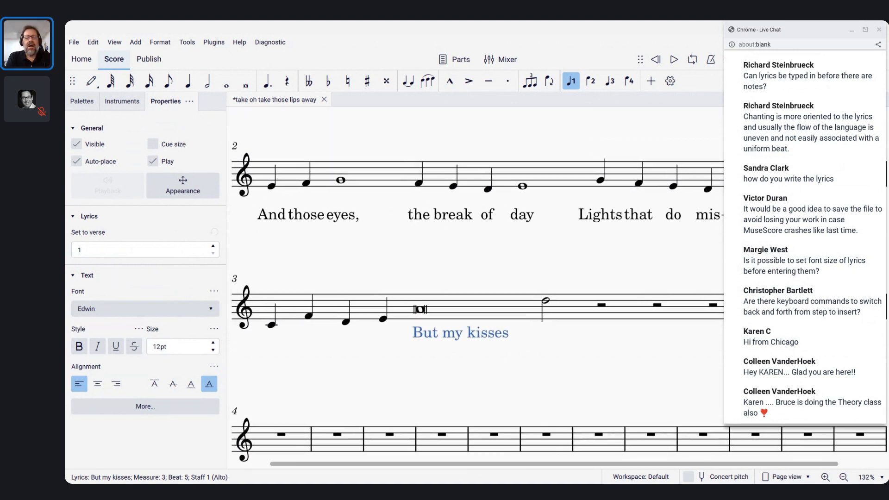
scroll(463, 278, up, 3)
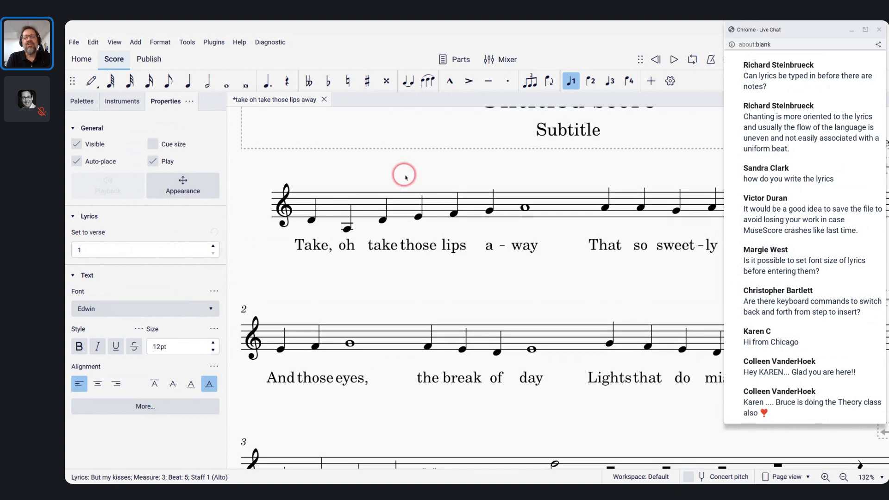
key(alt+Tab)
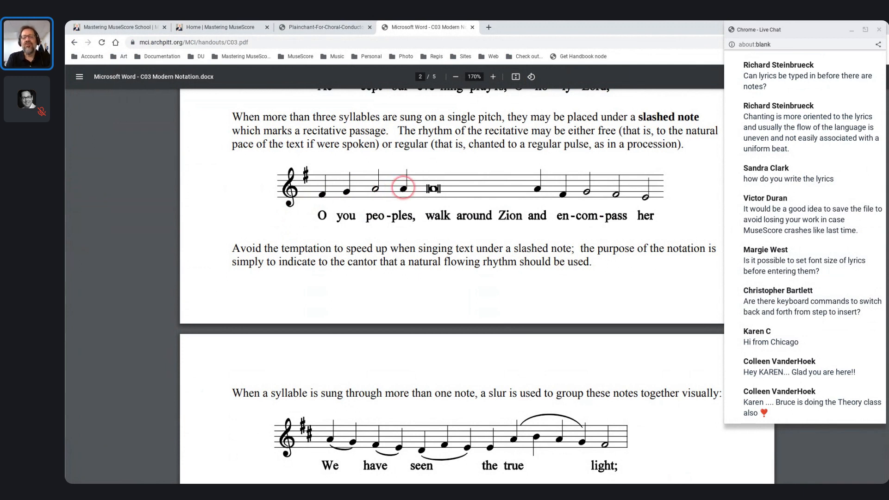
key(alt+Tab)
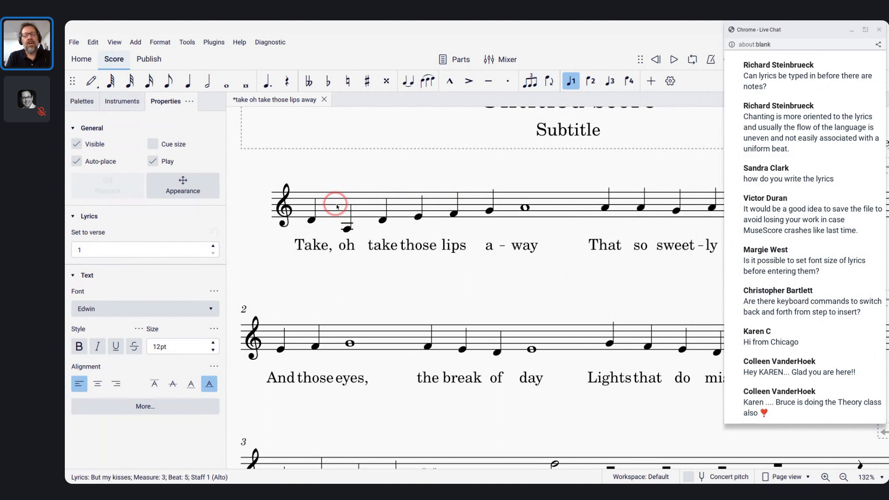
right_click(336, 207)
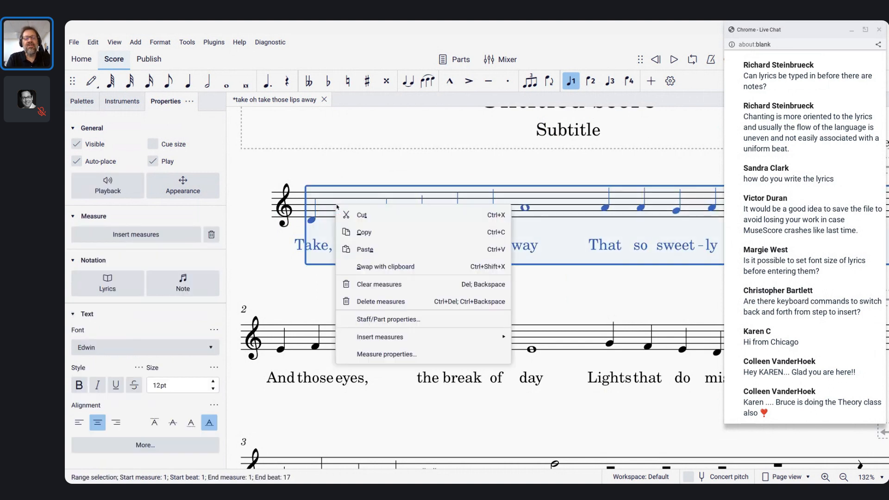
click(358, 318)
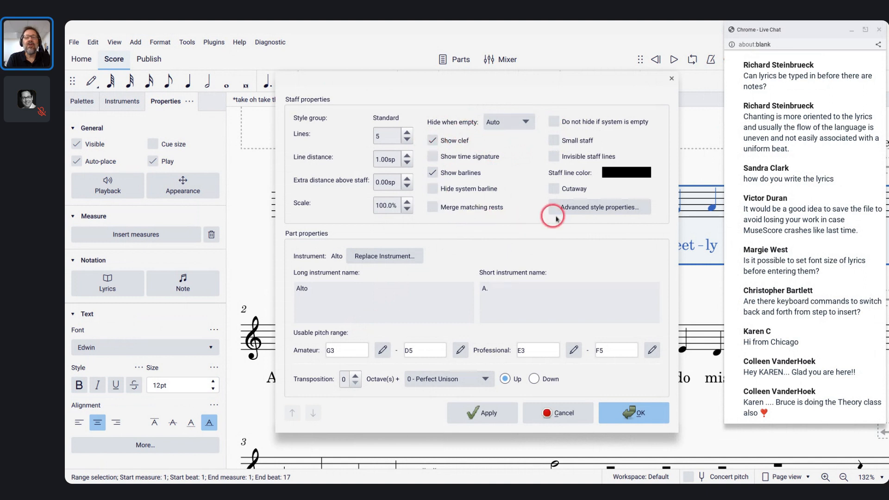
click(580, 213)
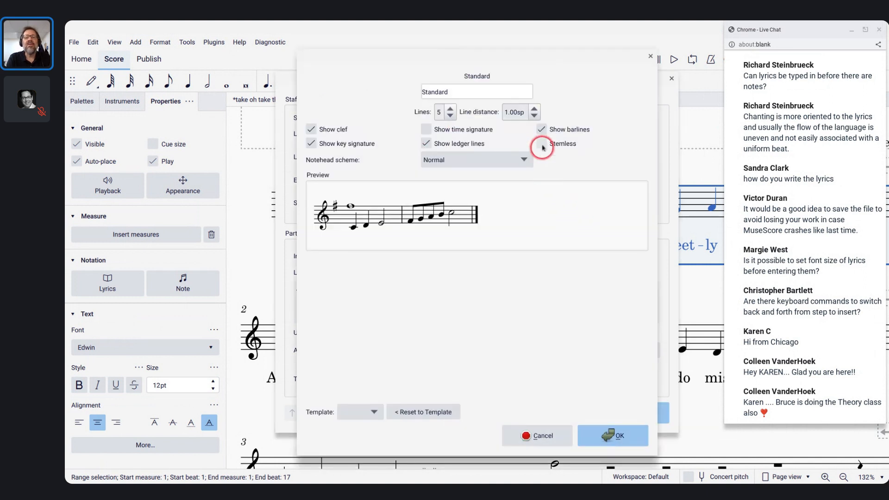
click(542, 144)
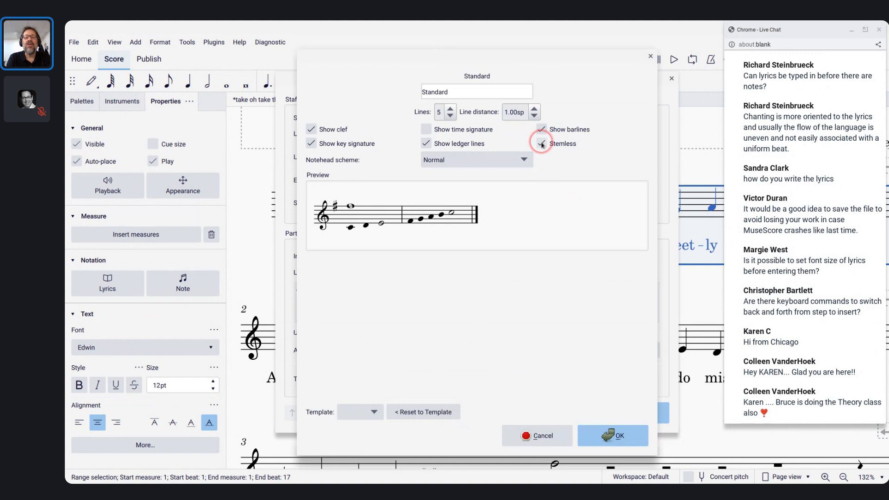
click(598, 447)
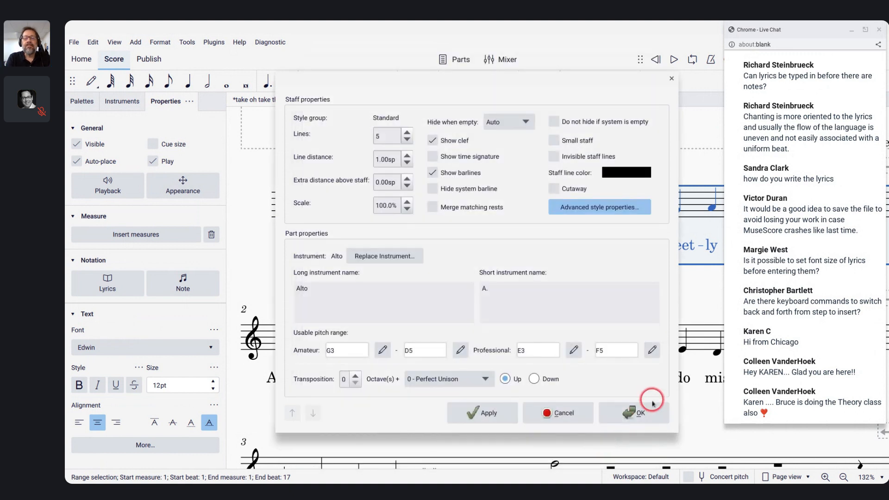
click(652, 407)
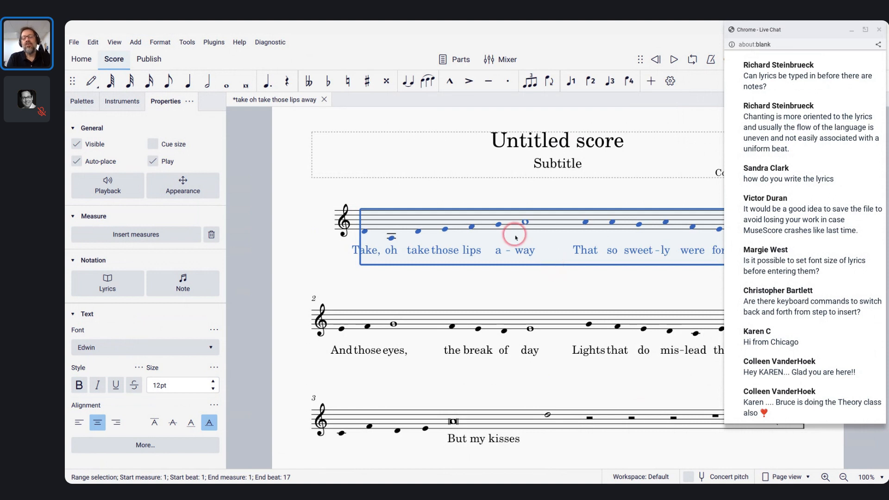
Step: Enter half notes D, C, B, A and G in measure 3, starting at the existing half-note D, and leave note input
ctrl+scroll(516, 235, down, 1)
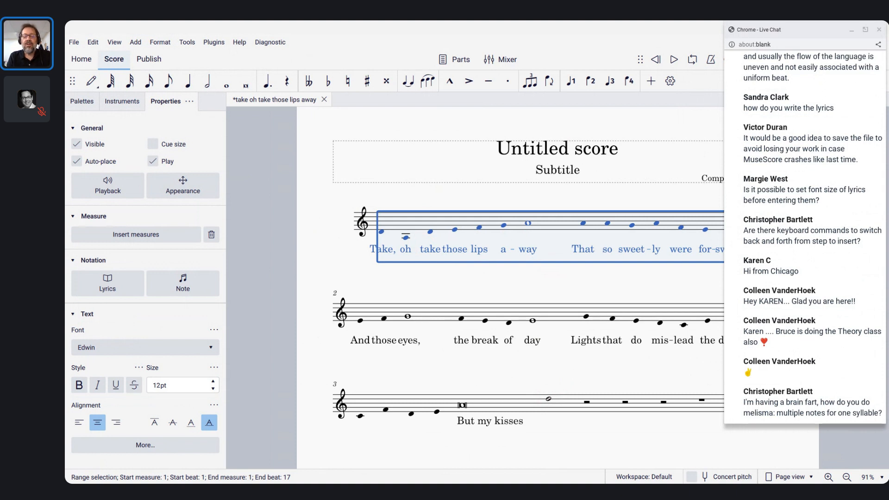
click(548, 400)
key(n)
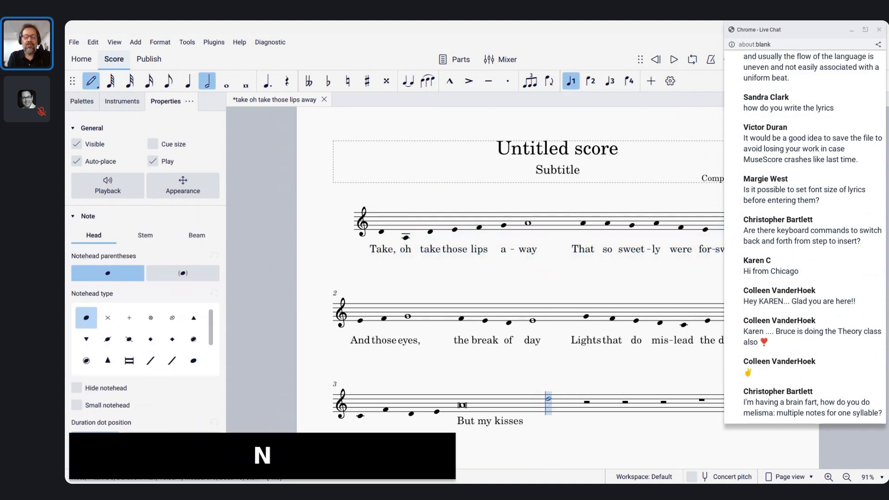
key(d)
key(c)
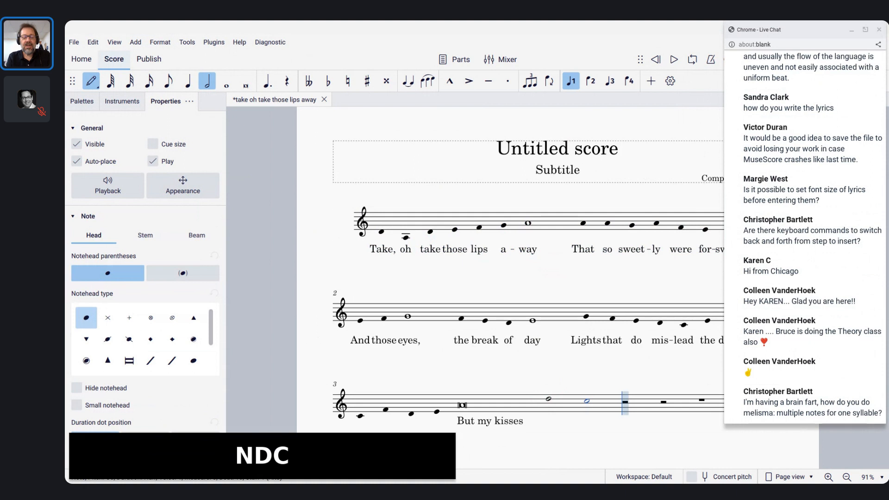
key(b)
key(a)
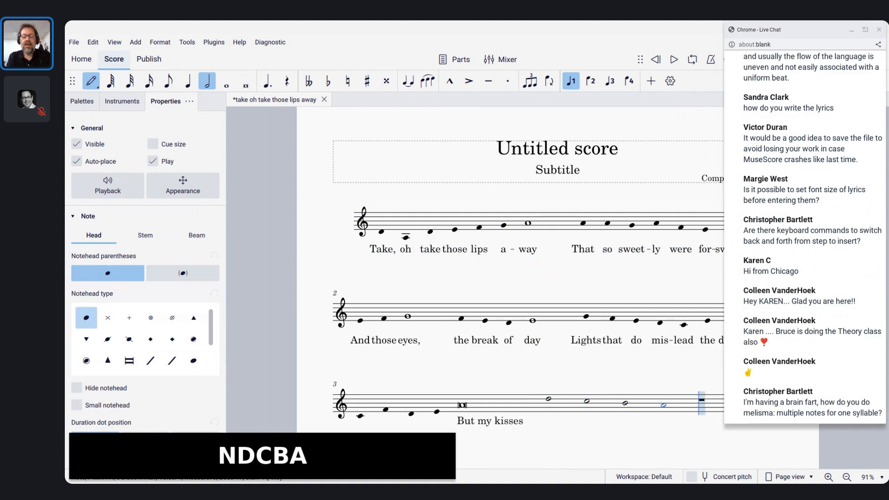
key(g)
key(Escape)
Step: Add the lyric "Four" under the first half note in measure 3 and extend it with a melisma line across the following half notes
click(536, 402)
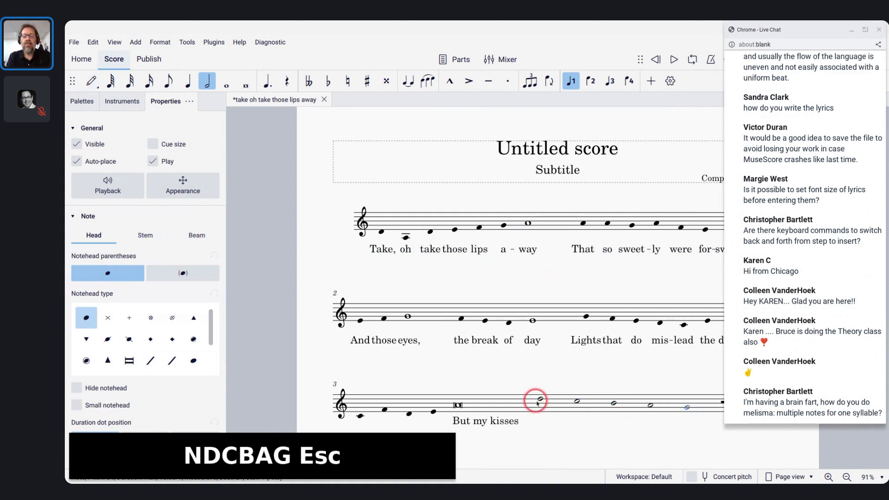
scroll(536, 403, up, 2)
key(ctrl+l)
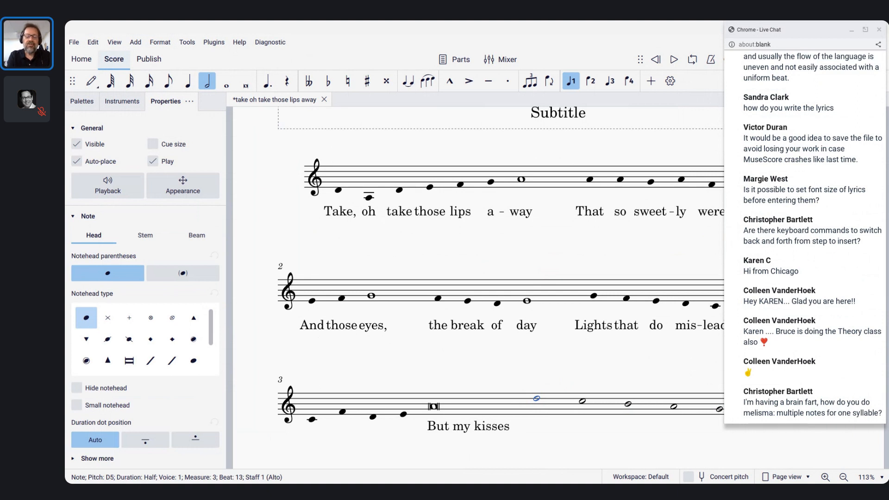
key(ctrl+l)
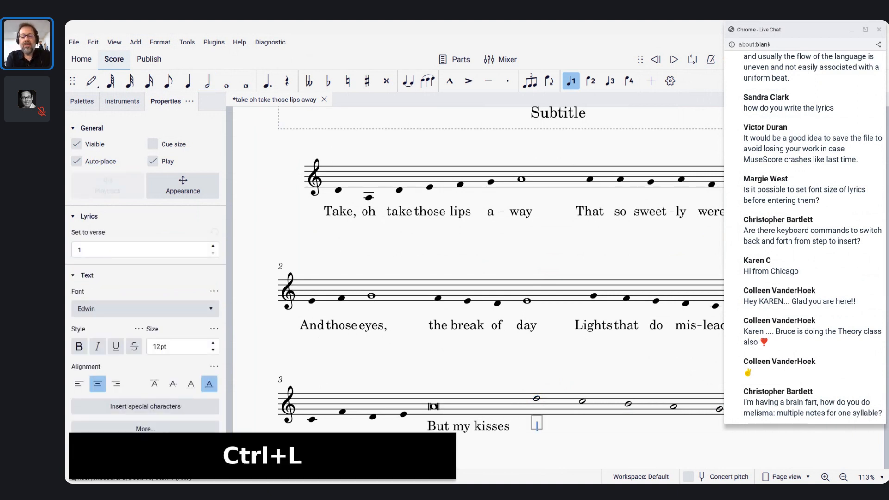
text(Four)
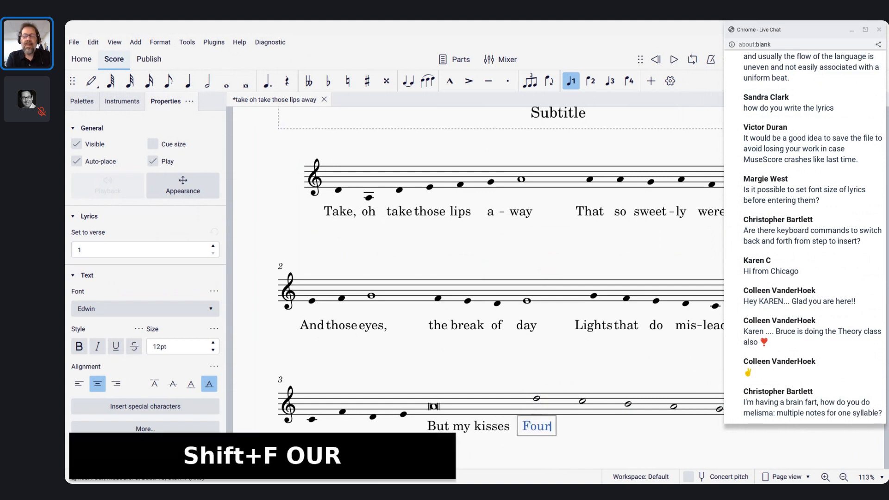
key(shift+minus)
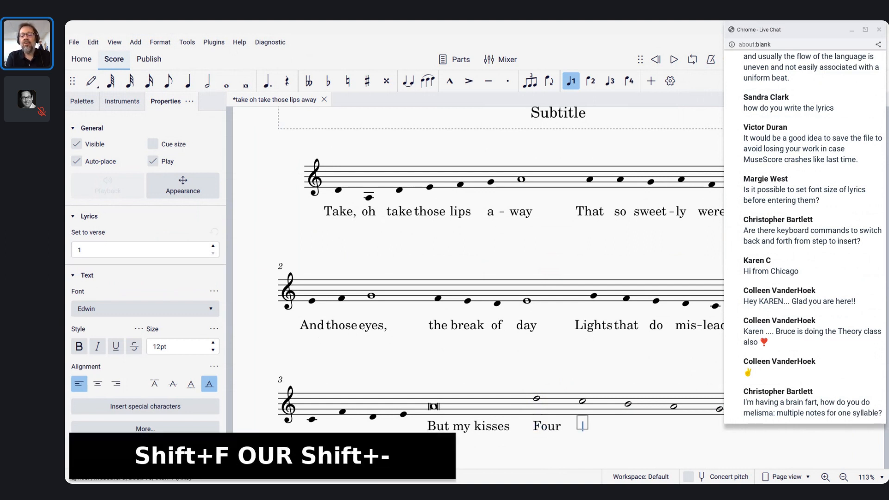
key(shift+minus)
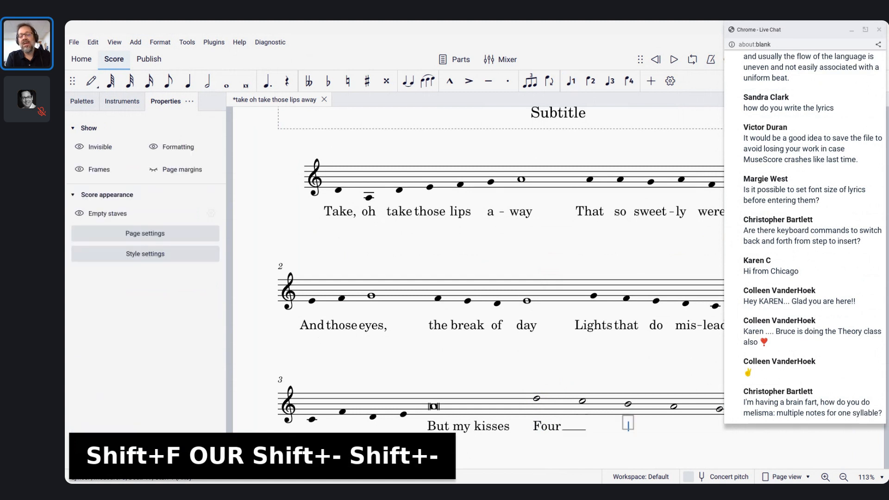
key(shift+minus)
key(shift+minus)
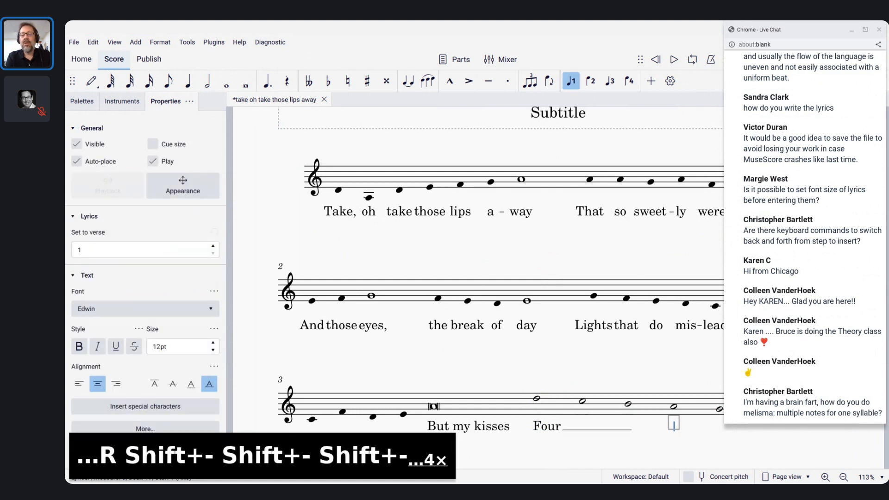
key(shift+minus)
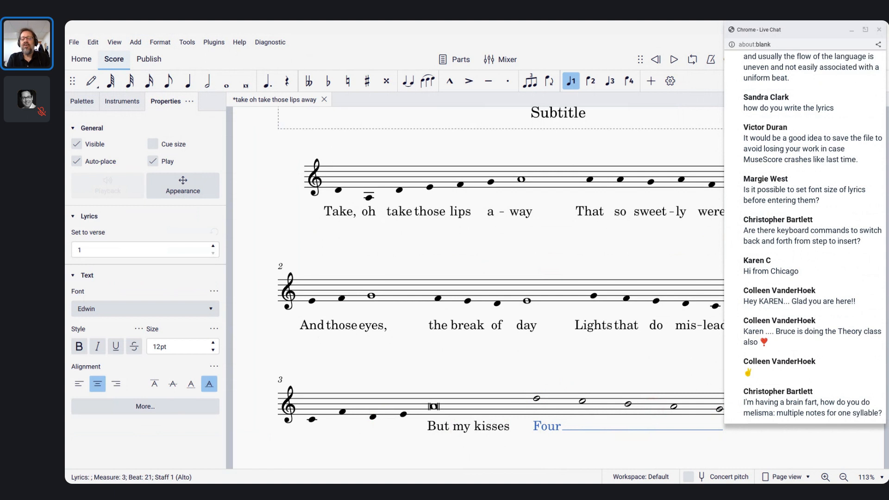
Step: Undo the melisma line after "Four" in measure 3 and reopen that lyric for editing
key(ctrl+z)
key(ctrl+z)
key(ctrl+z)
key(ctrl+z)
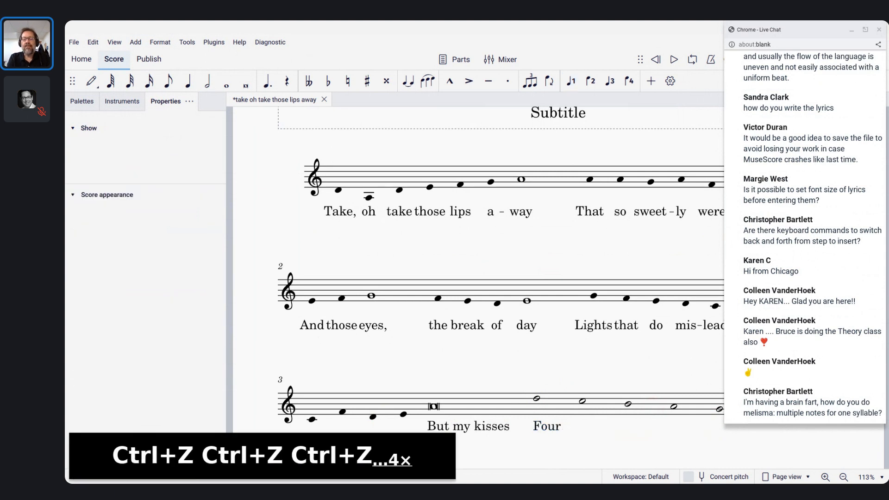
click(593, 435)
click(548, 430)
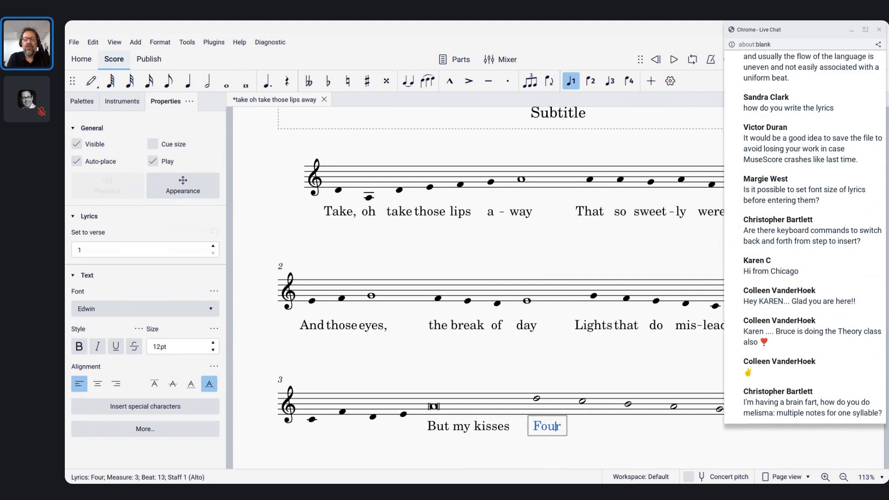
Step: Switch the Alto's mixer sound to the MS Basic SoundFont, test it on the first half note in measure 3, and close the mixer
scroll(551, 429, up, 2)
scroll(551, 428, down, 3)
scroll(551, 428, up, 1)
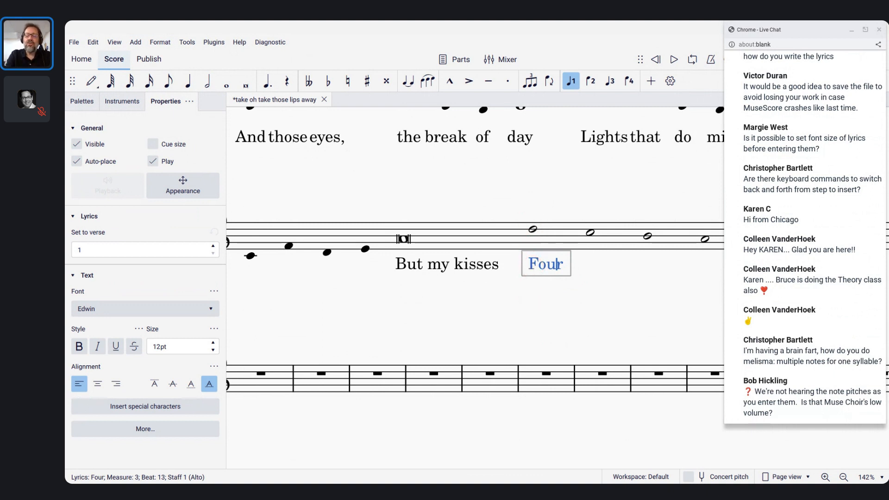
key(F10)
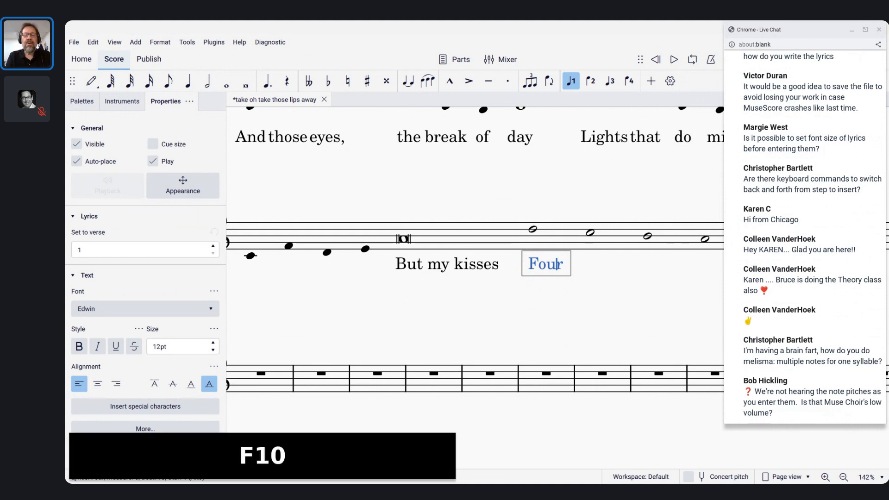
key(Escape)
key(F10)
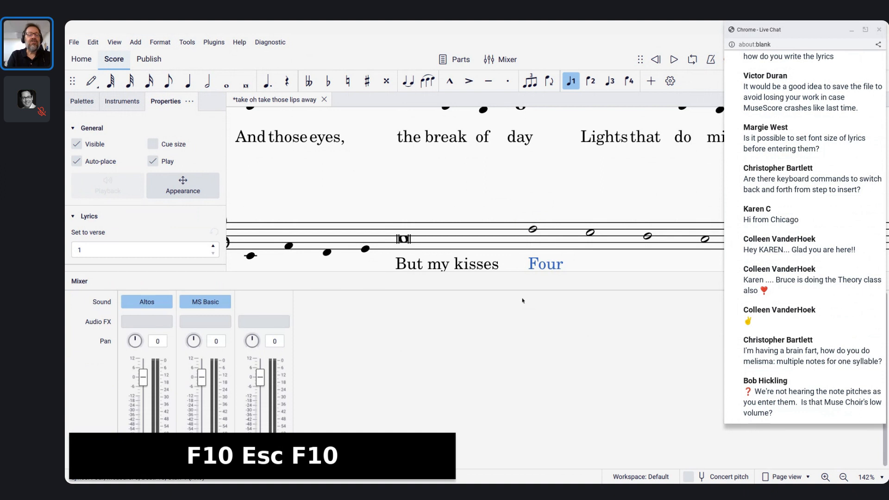
click(165, 303)
mouse_move(201, 340)
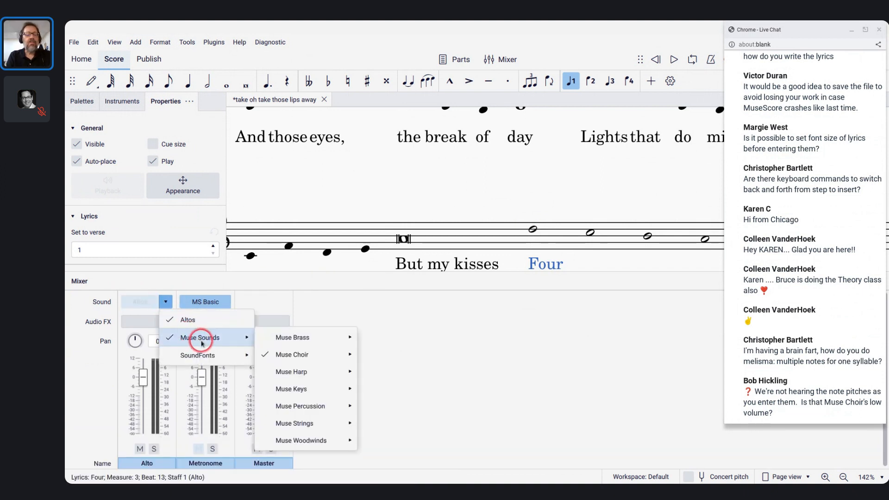
mouse_move(234, 354)
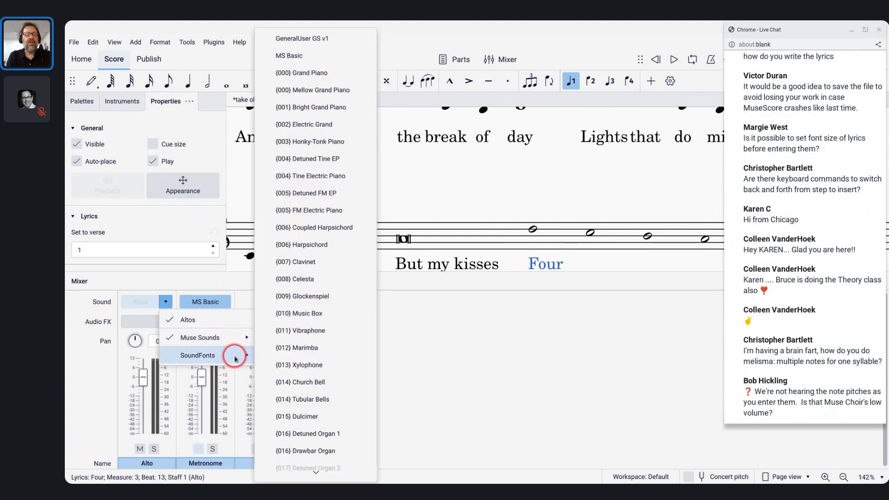
click(306, 55)
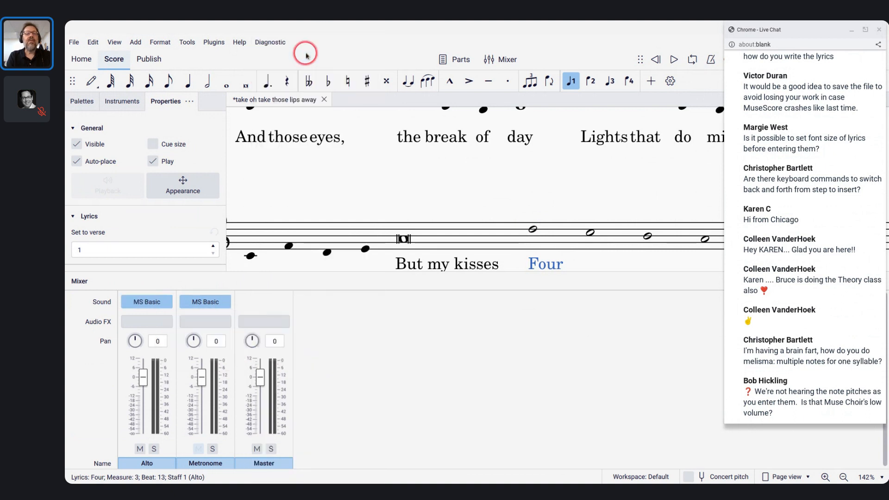
click(357, 212)
click(532, 228)
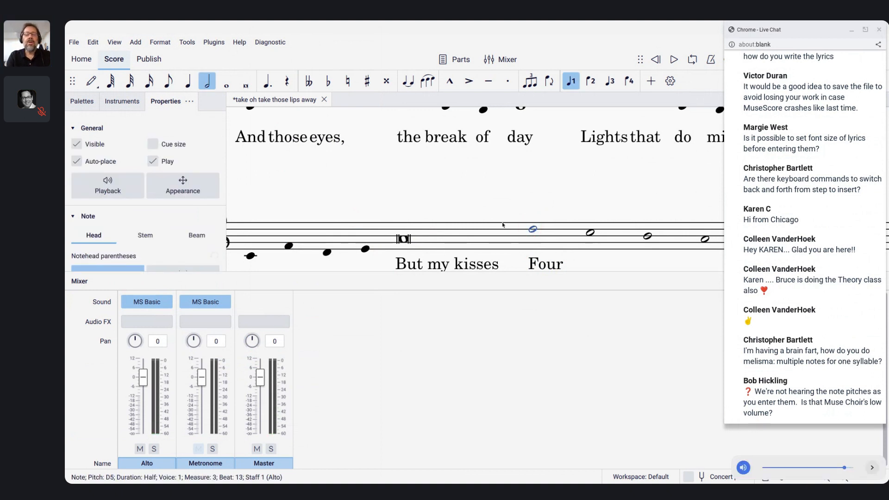
click(529, 238)
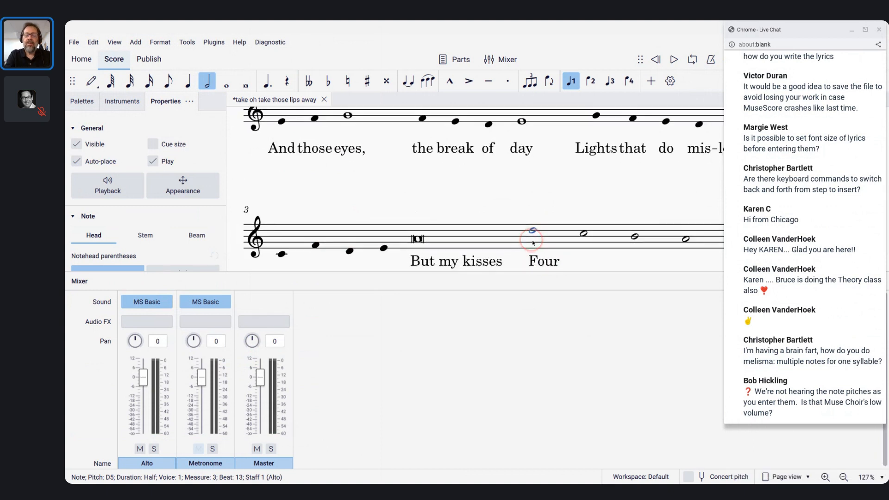
key(F10)
Step: Extend the lyric "Four" in measure 3 with a melisma line reaching the second half note
click(530, 231)
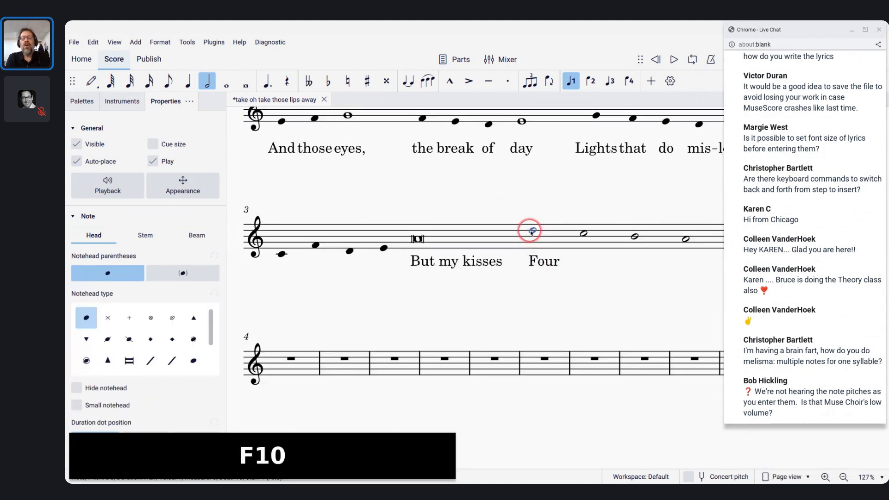
click(535, 259)
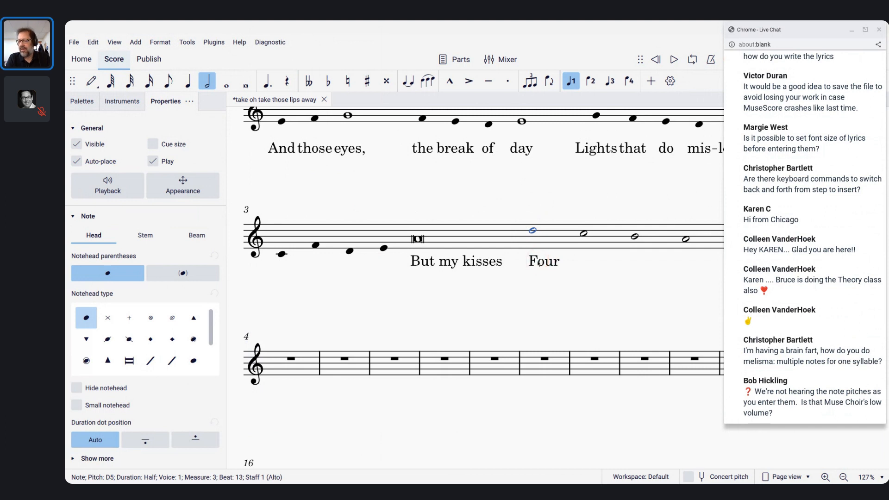
double_click(539, 263)
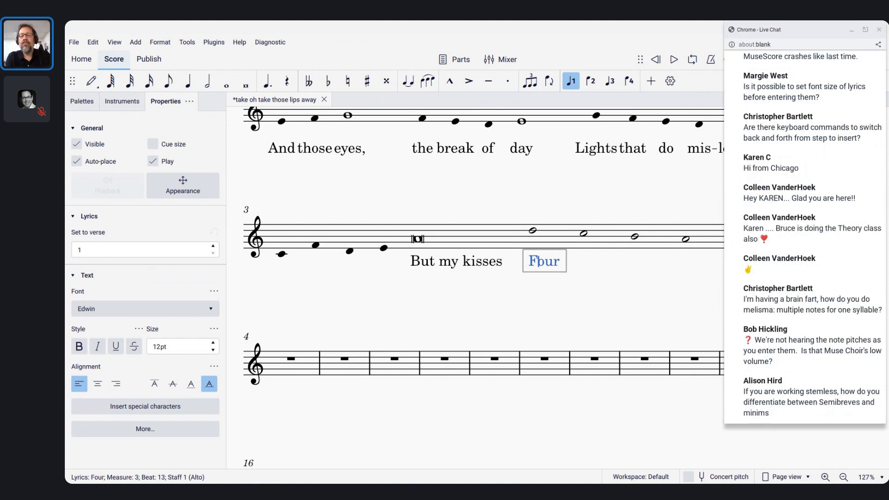
key(shift+minus)
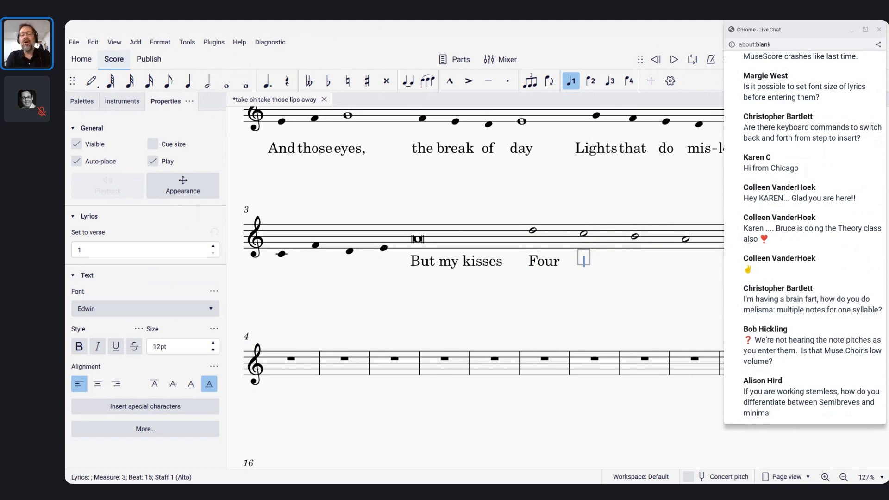
key(shift+minus)
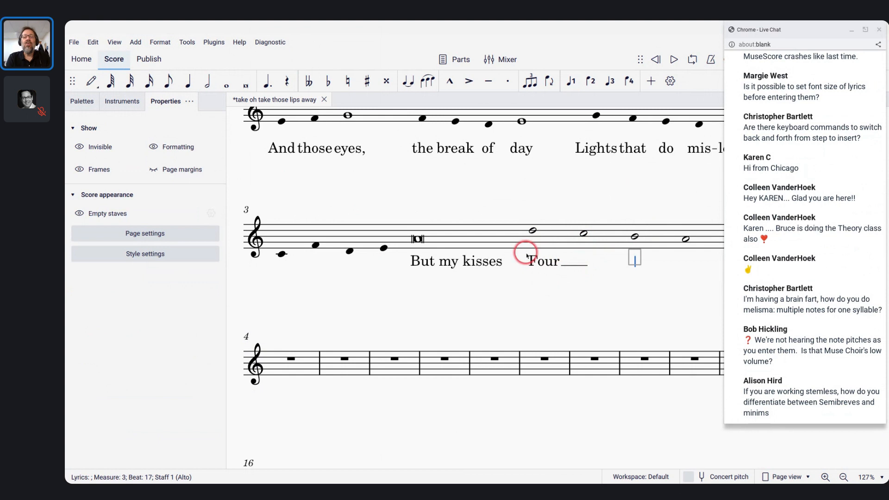
Step: Compare the whole-note and half-note heads in the stemless score up close, and check the slurred-syllable example in the PDF handout
scroll(525, 252, up, 1)
scroll(526, 252, up, 2)
scroll(526, 256, up, 3)
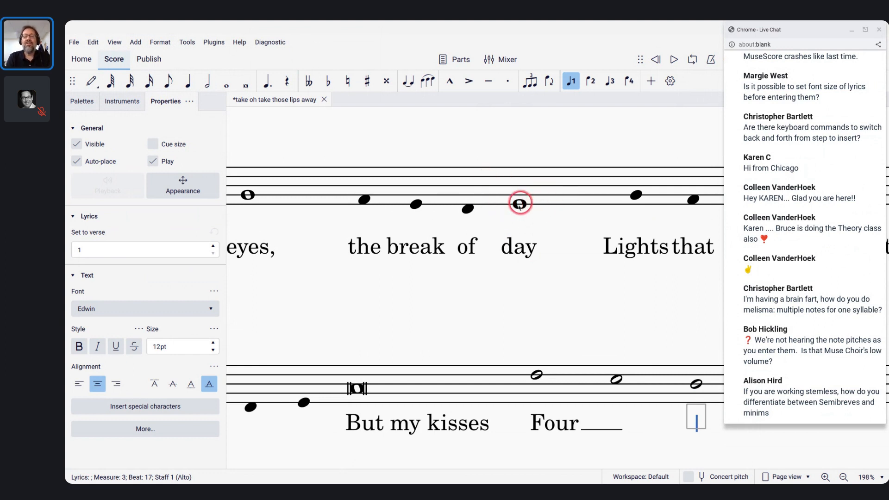
scroll(515, 210, up, 3)
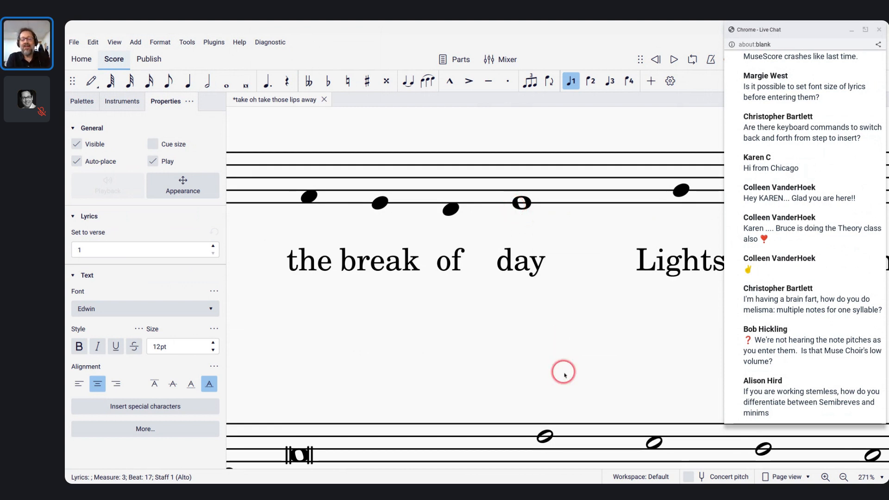
scroll(563, 373, down, 2)
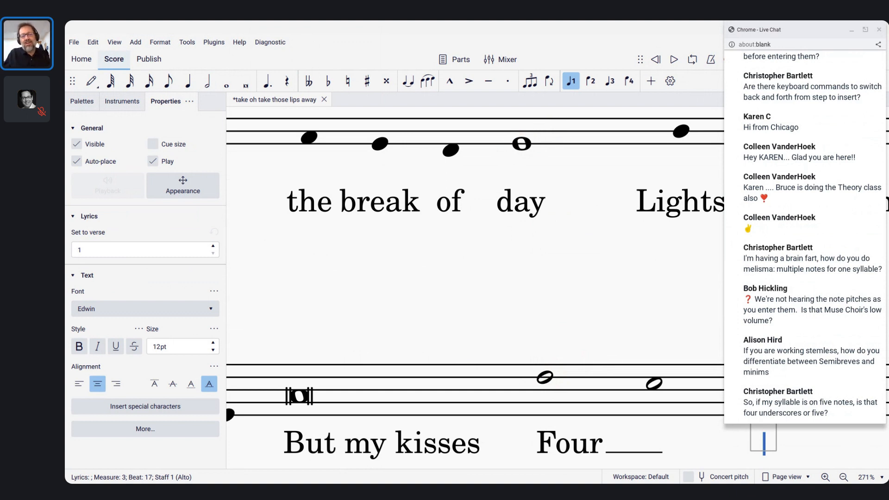
key(alt+Tab)
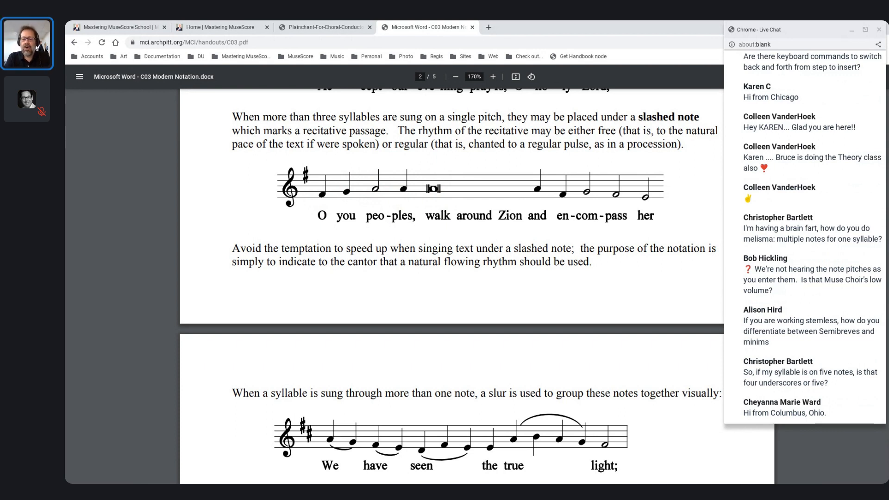
key(alt+Tab)
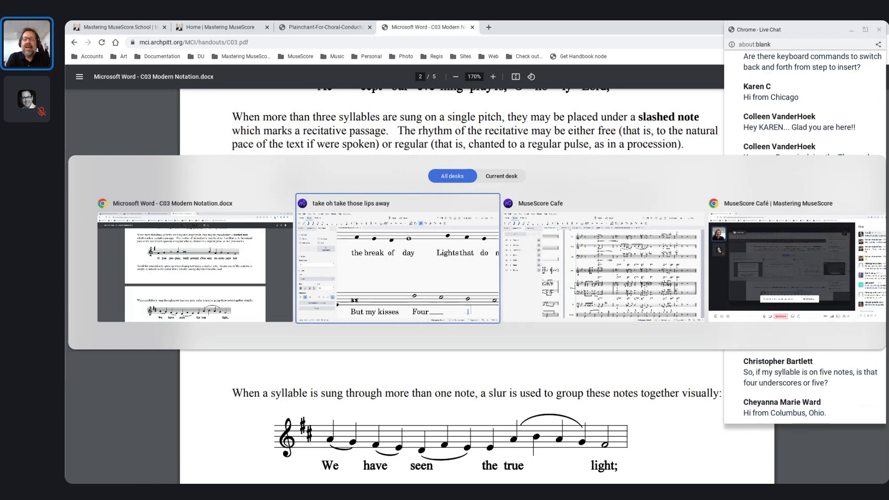
Step: Leave lyric entry, delete the lyric "Four" with its melisma line from measure 3, and select the first half note there
scroll(454, 320, down, 4)
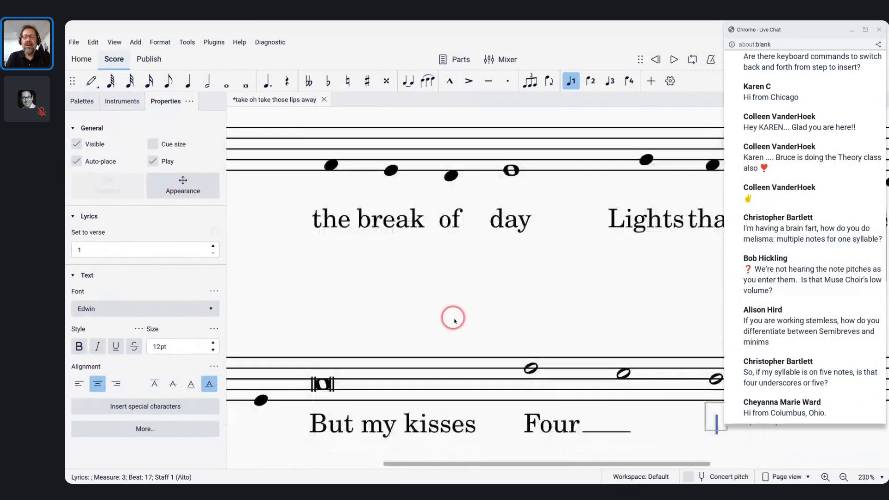
scroll(454, 320, down, 1)
key(Escape)
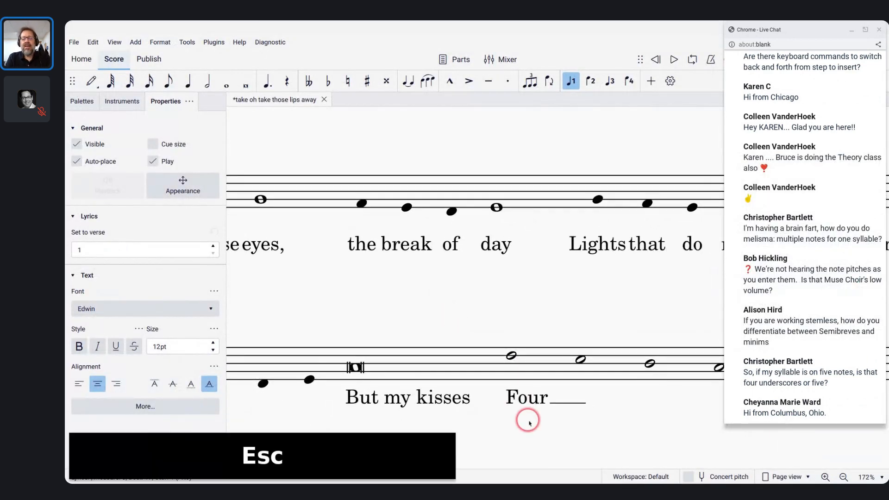
key(Escape)
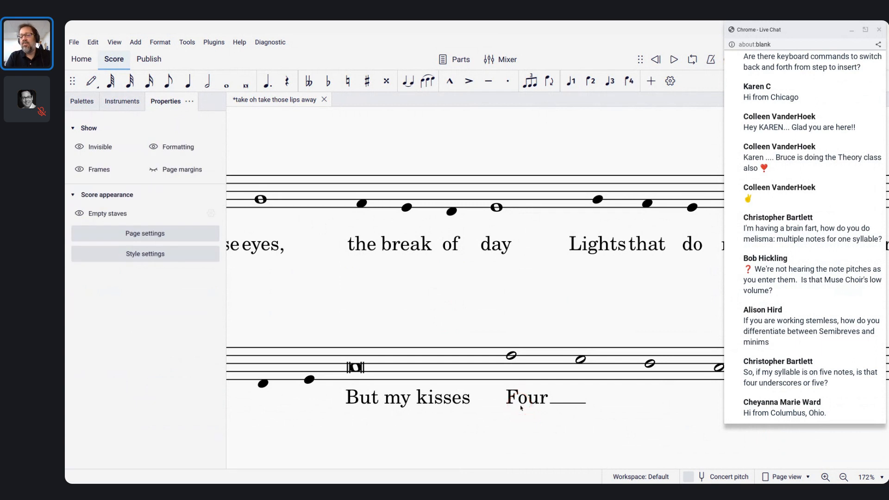
scroll(520, 404, down, 5)
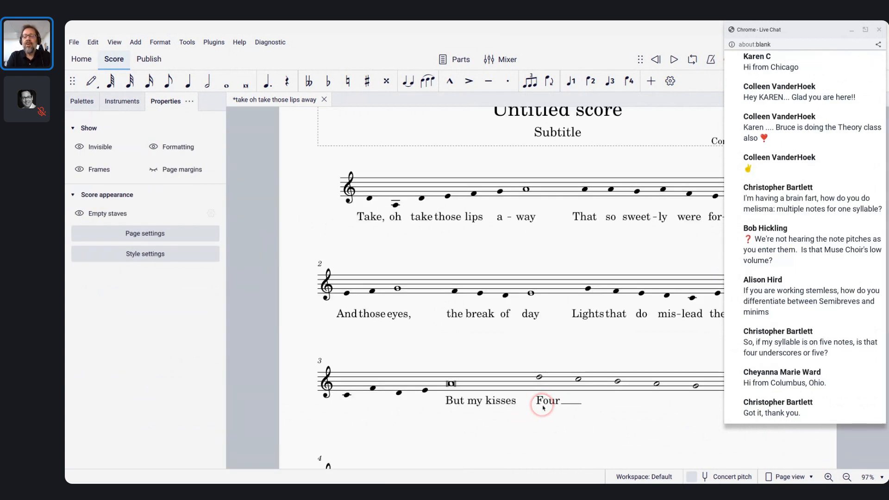
key(BackSpace)
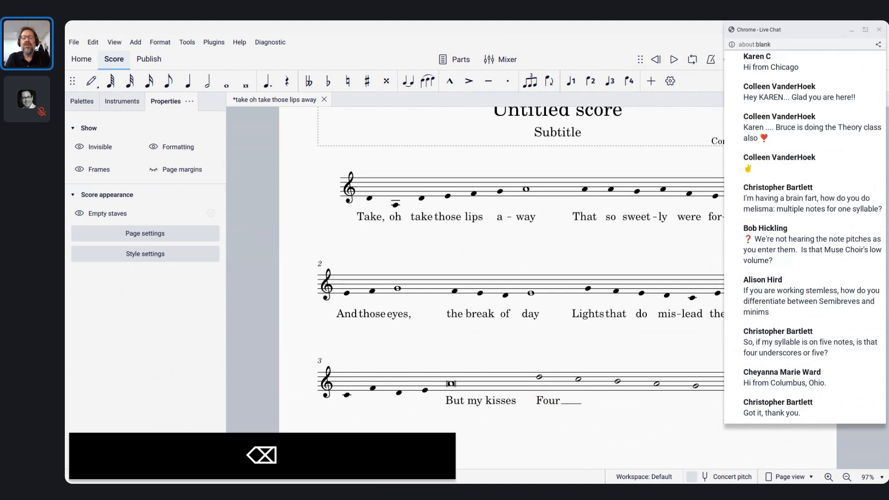
click(555, 401)
key(BackSpace)
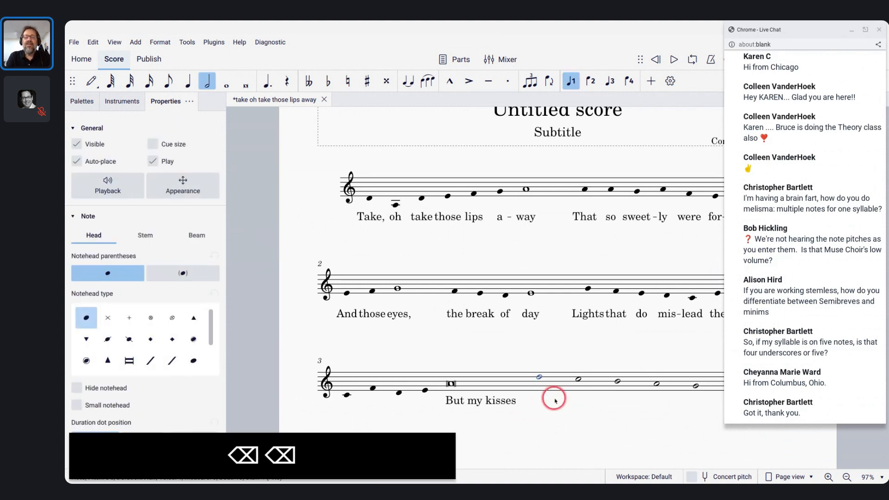
click(539, 378)
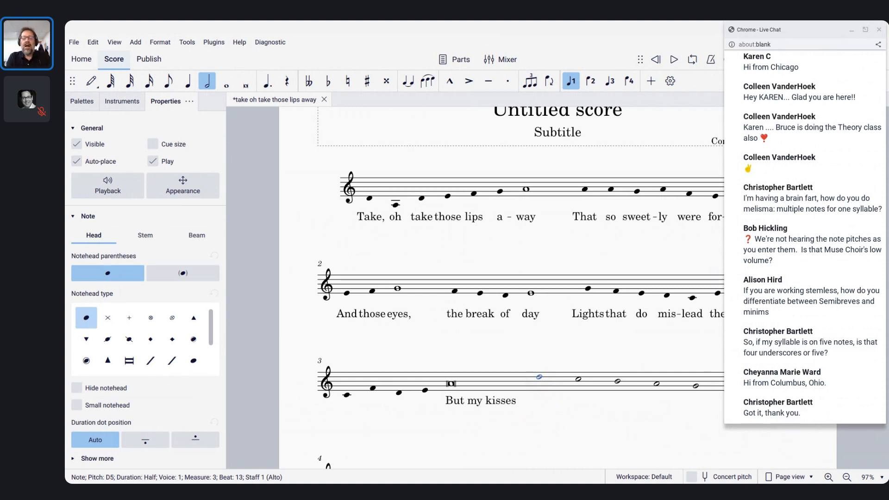
Step: Enter the hyphenated lyric "Four-teen" in measure 3, with "Four" on the first half note and "teen" on the fifth
key(ctrl+l)
text(Four)
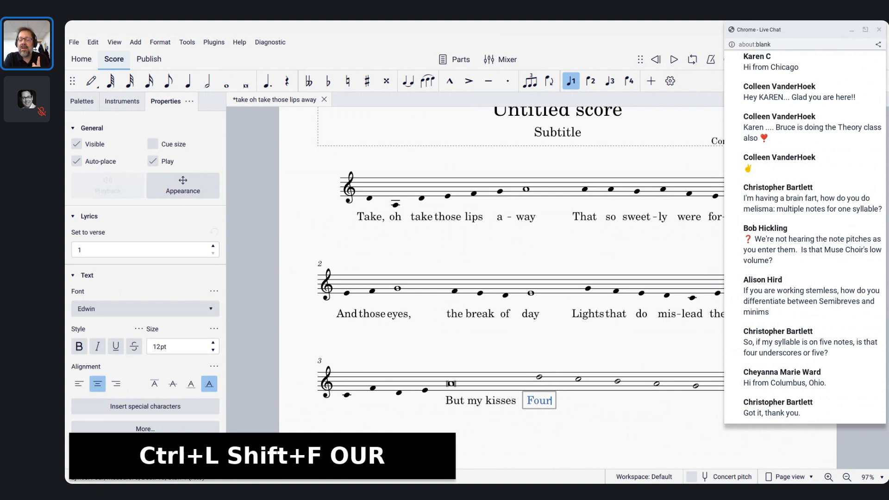
key(minus)
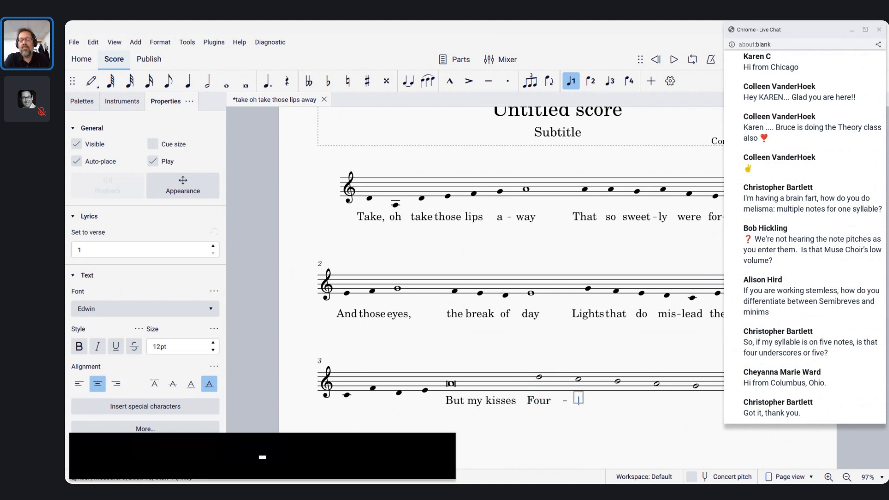
key(minus)
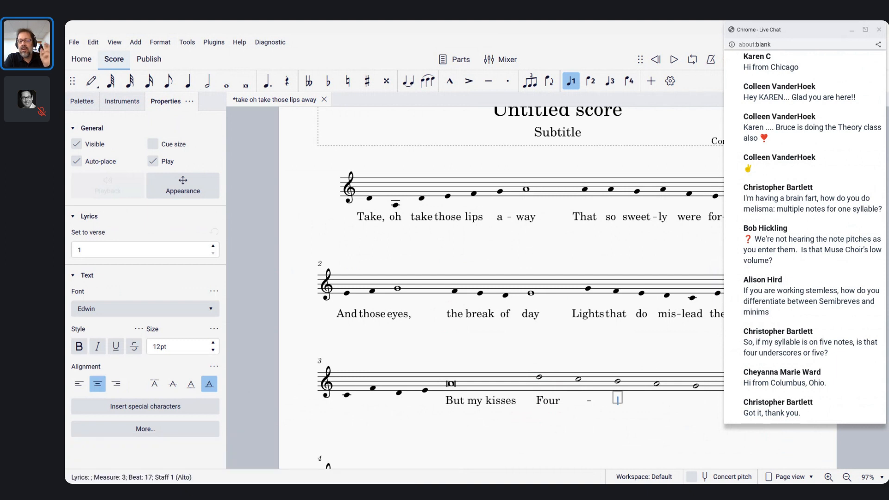
key(minus)
key(minus)
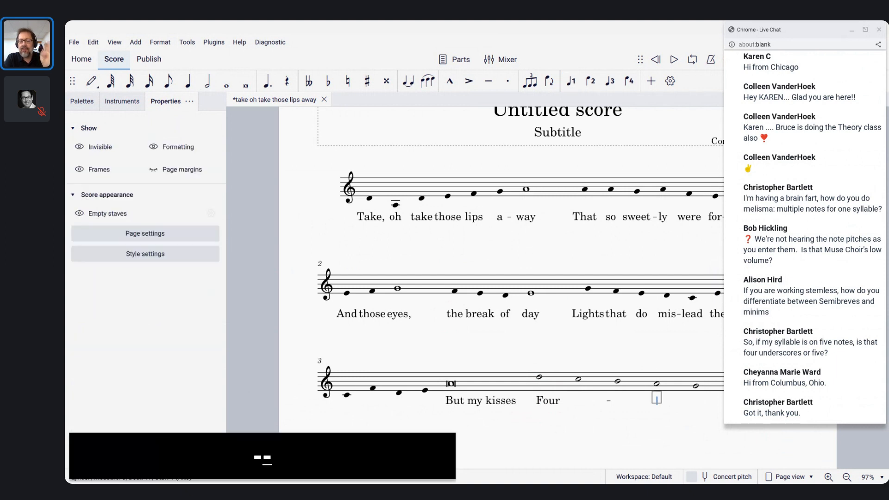
text(teen)
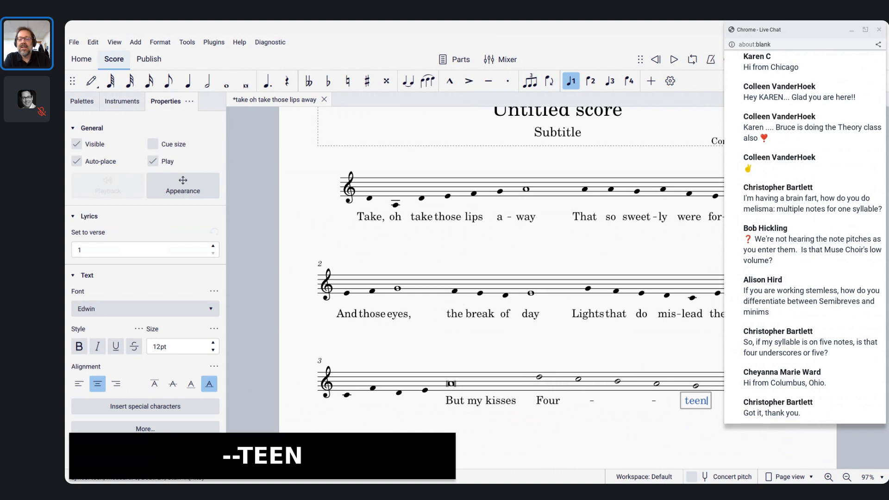
key(Escape)
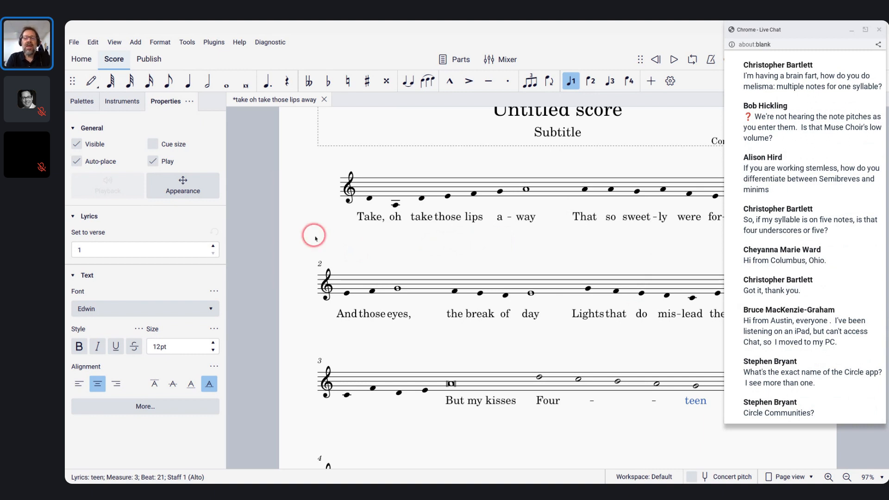
Step: Switch to the browser's Plainchant-For-Choral-Conductors handout and examine the "Salve Regina" chant notation on page 5 up close
scroll(316, 238, up, 2)
scroll(315, 238, up, 1)
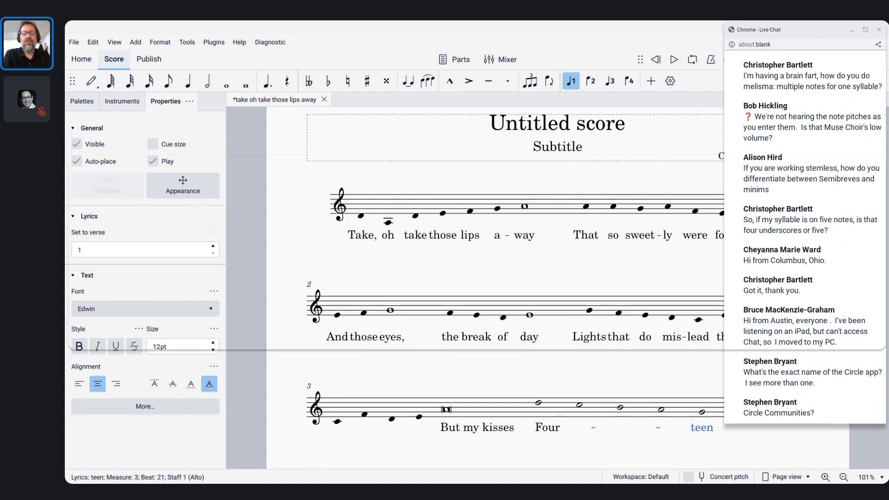
key(alt+Tab)
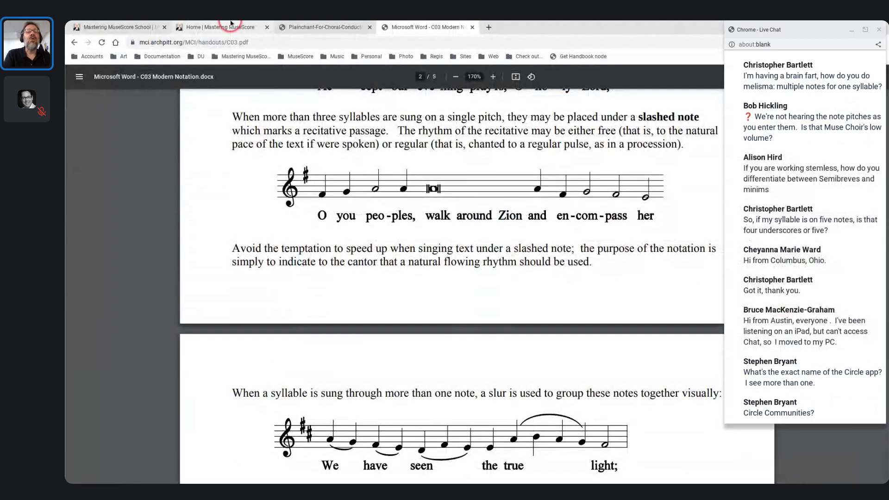
click(318, 26)
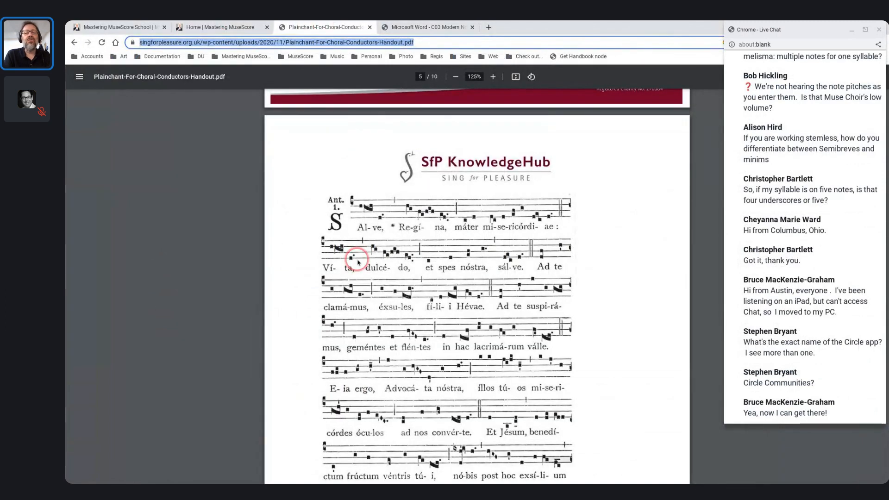
scroll(358, 260, up, 5)
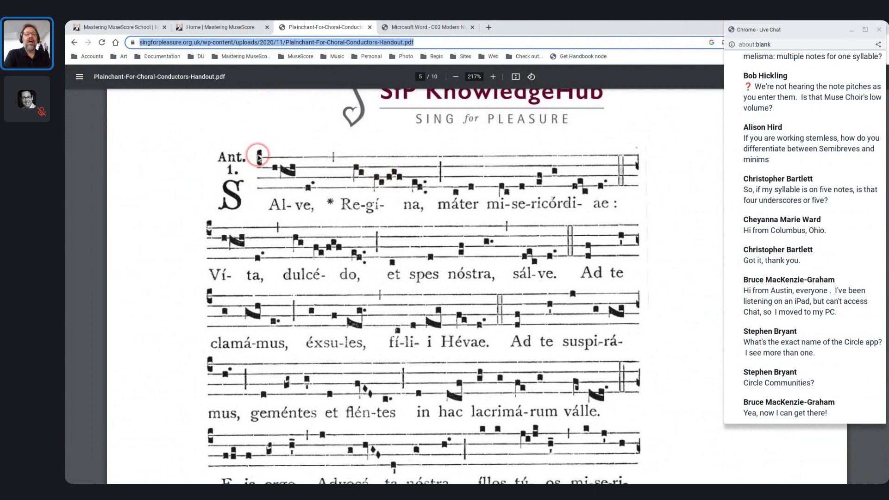
scroll(280, 151, up, 1)
scroll(281, 151, up, 5)
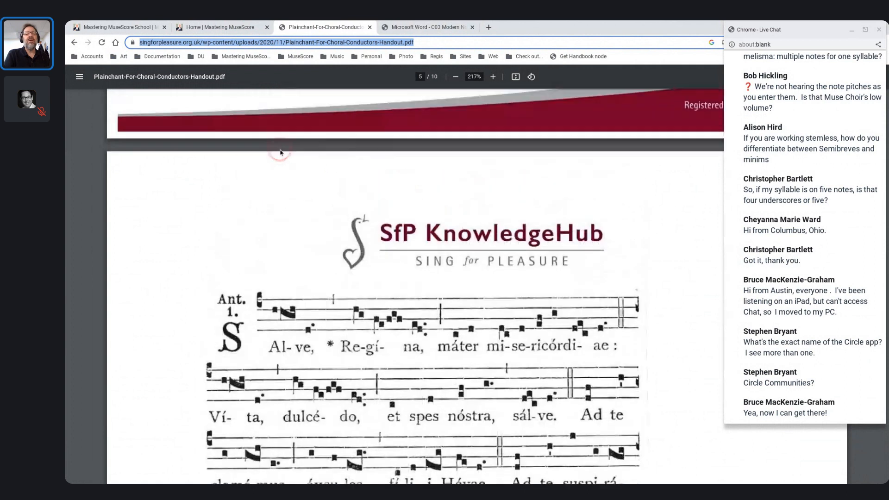
scroll(281, 151, up, 2)
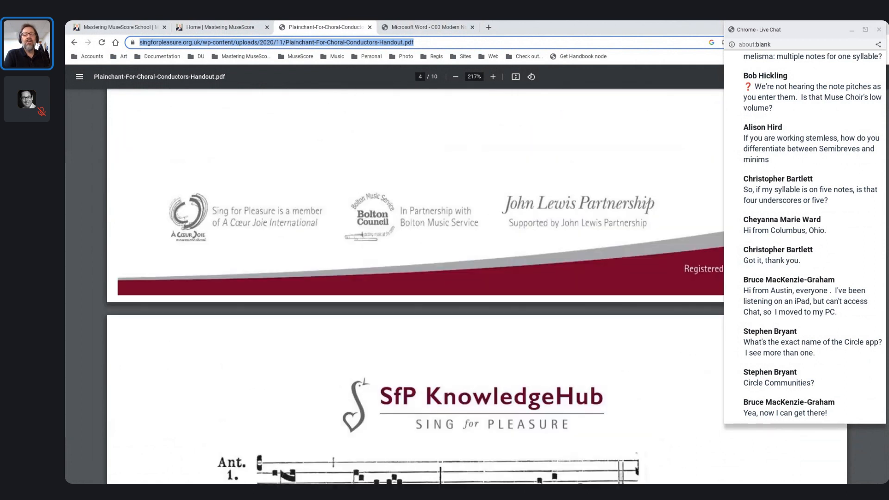
Step: Go back to page 2 of the plainchant handout and examine the four-line stave and the C and F clef examples
scroll(281, 152, down, 10)
scroll(480, 168, up, 10)
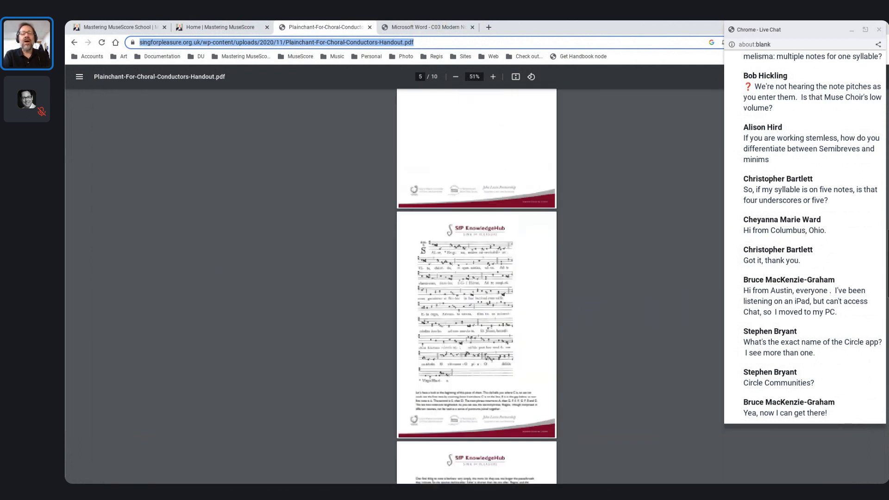
scroll(477, 287, up, 20)
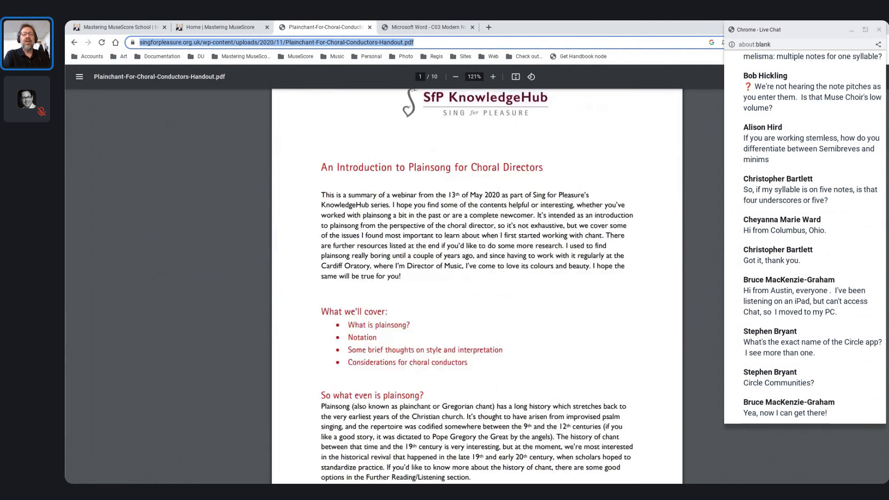
scroll(477, 287, down, 10)
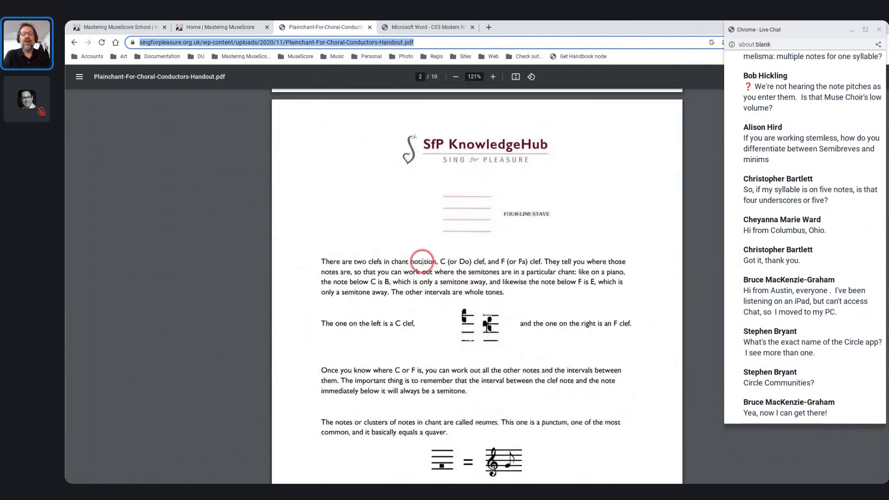
scroll(421, 261, up, 5)
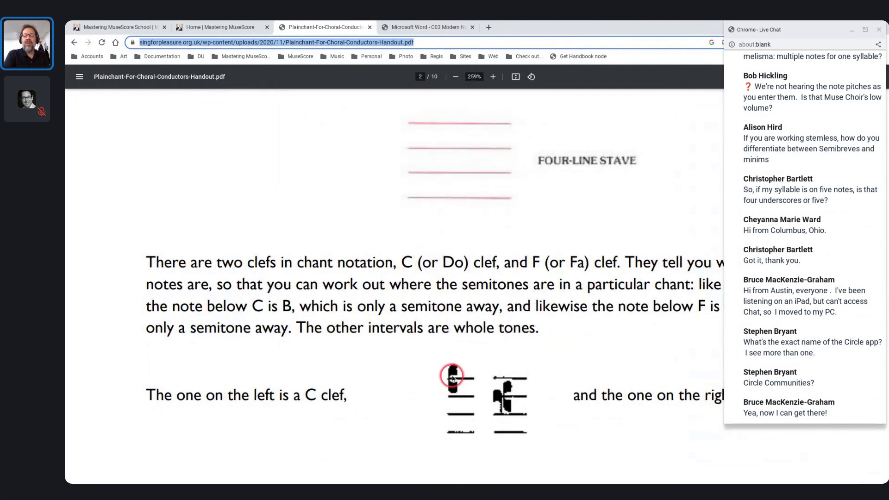